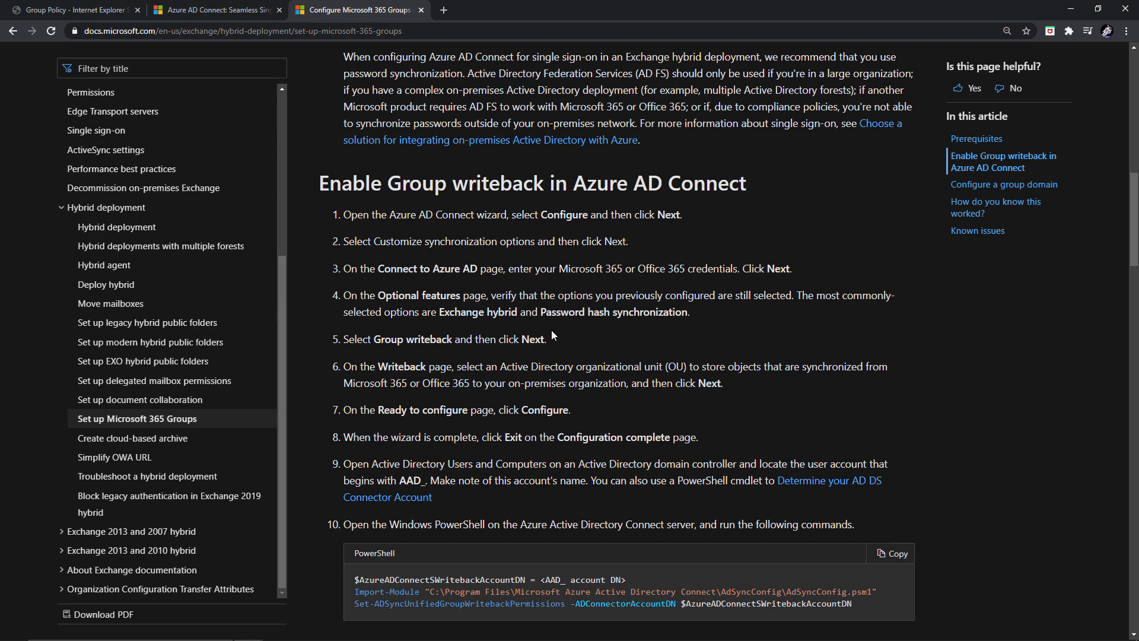
- Read down the writeback steps, highlighting 'Writeback' in step 6 and the <AAD_ account DN> placeholder
scroll(550, 330, down, 2)
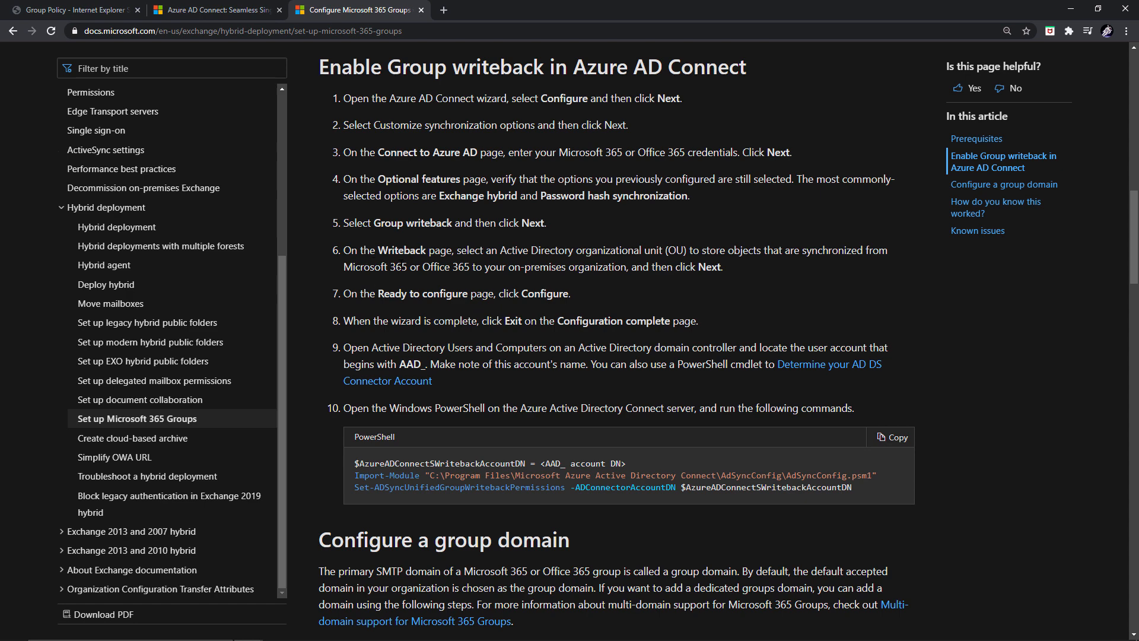
drag(378, 250, 425, 251)
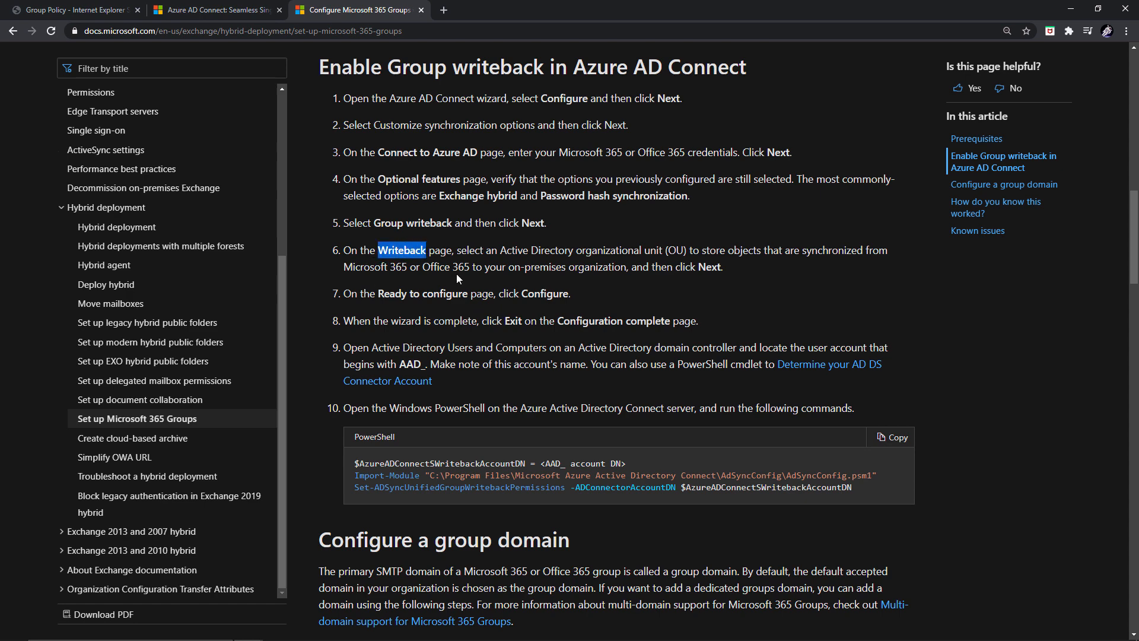
click(464, 281)
scroll(467, 284, down, 1)
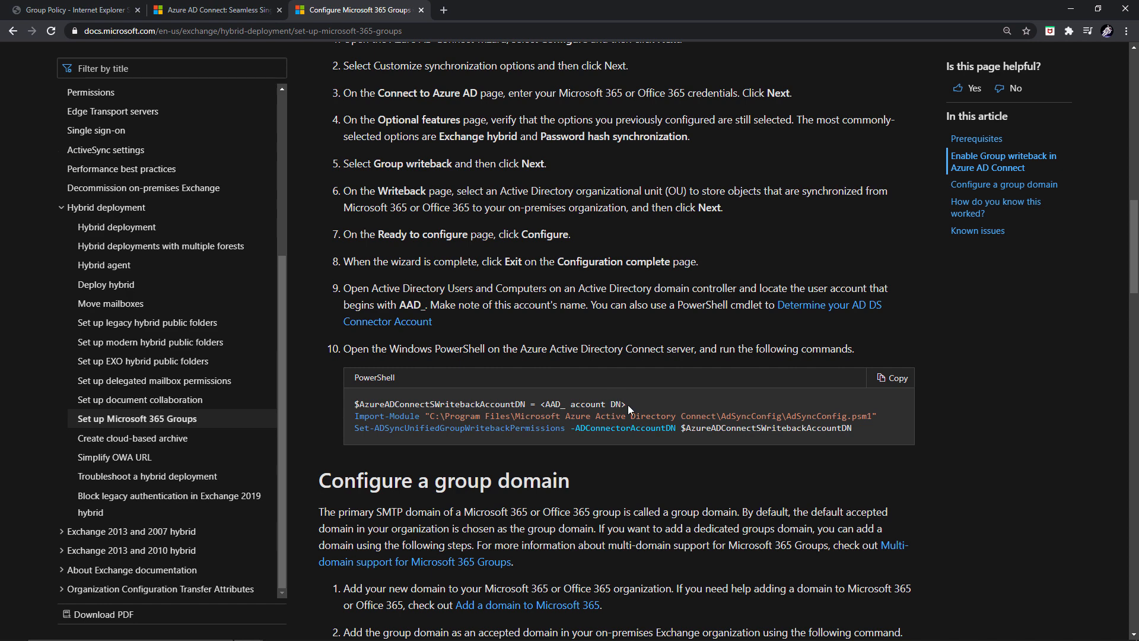
drag(627, 405, 539, 404)
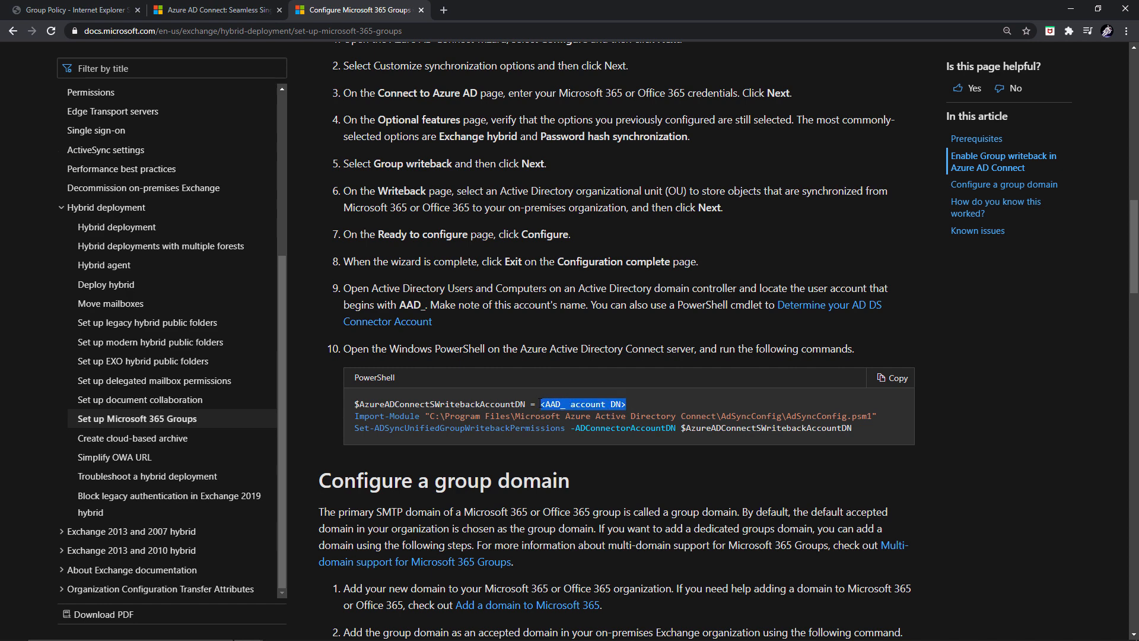
- Reach the 'Configure a group domain' section, highlighting its heading and the accepted-domain wording in step 2
scroll(390, 380, down, 1)
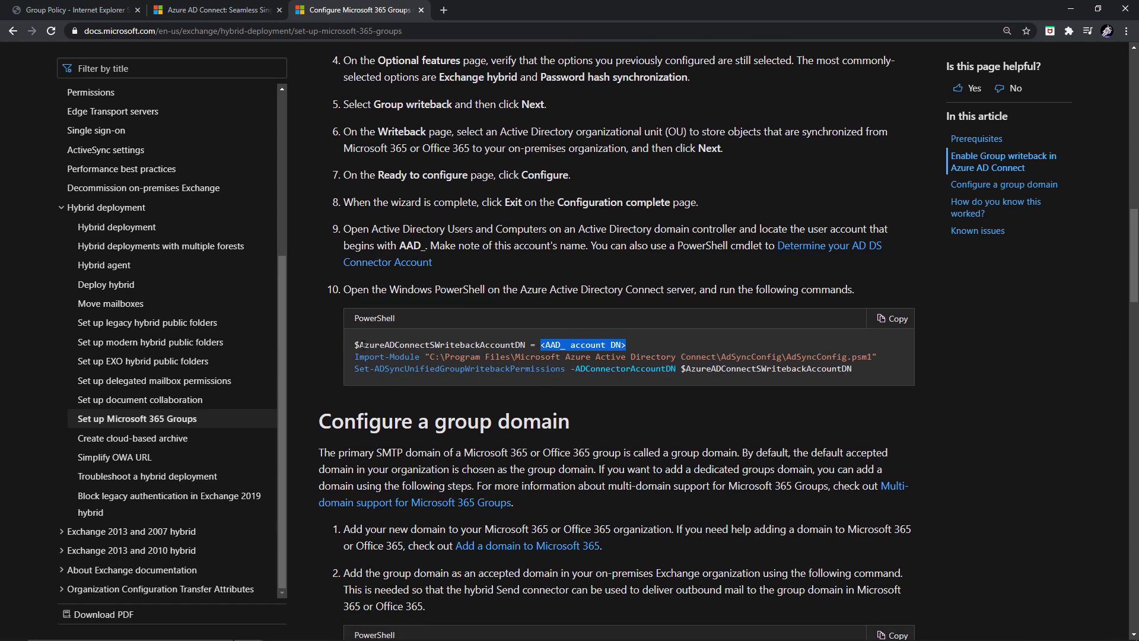
scroll(398, 369, down, 2)
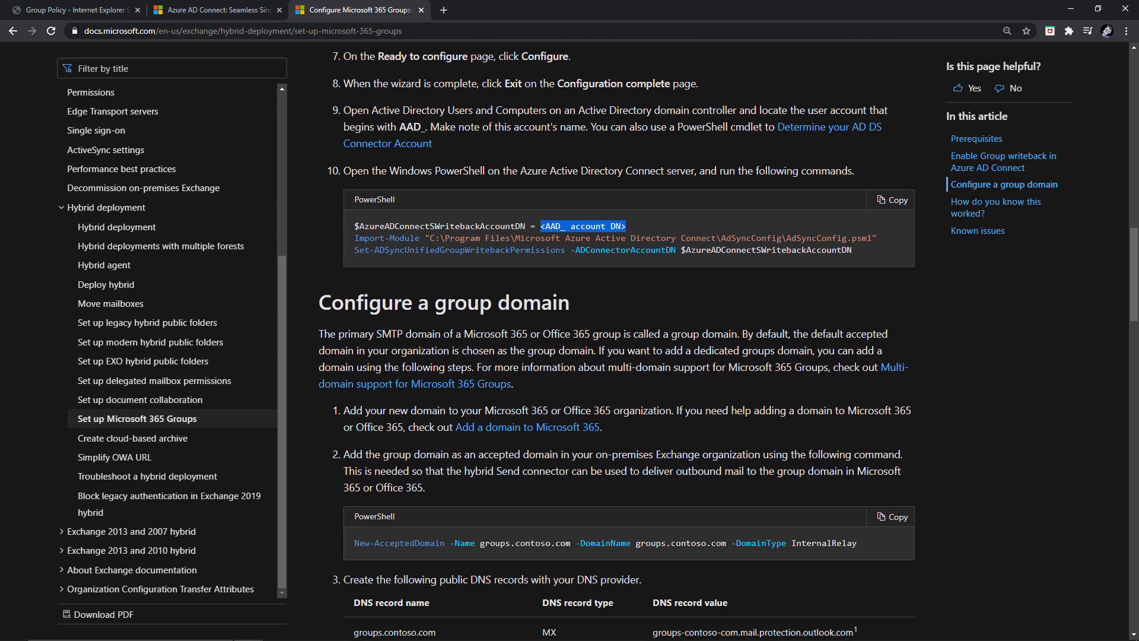
drag(318, 317, 579, 311)
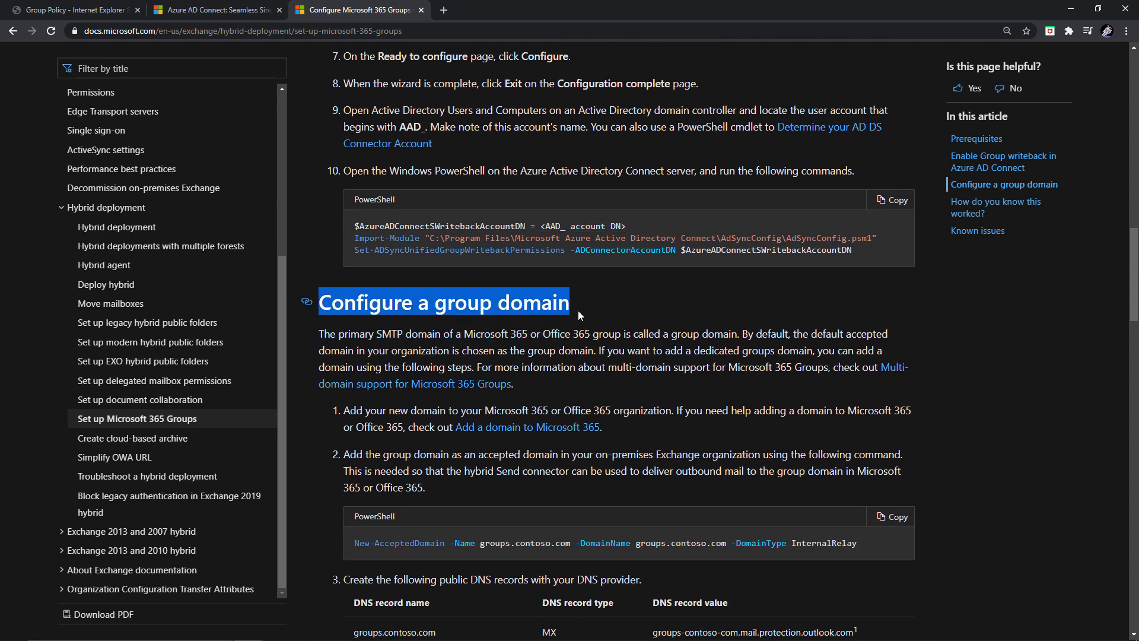
scroll(579, 319, down, 1)
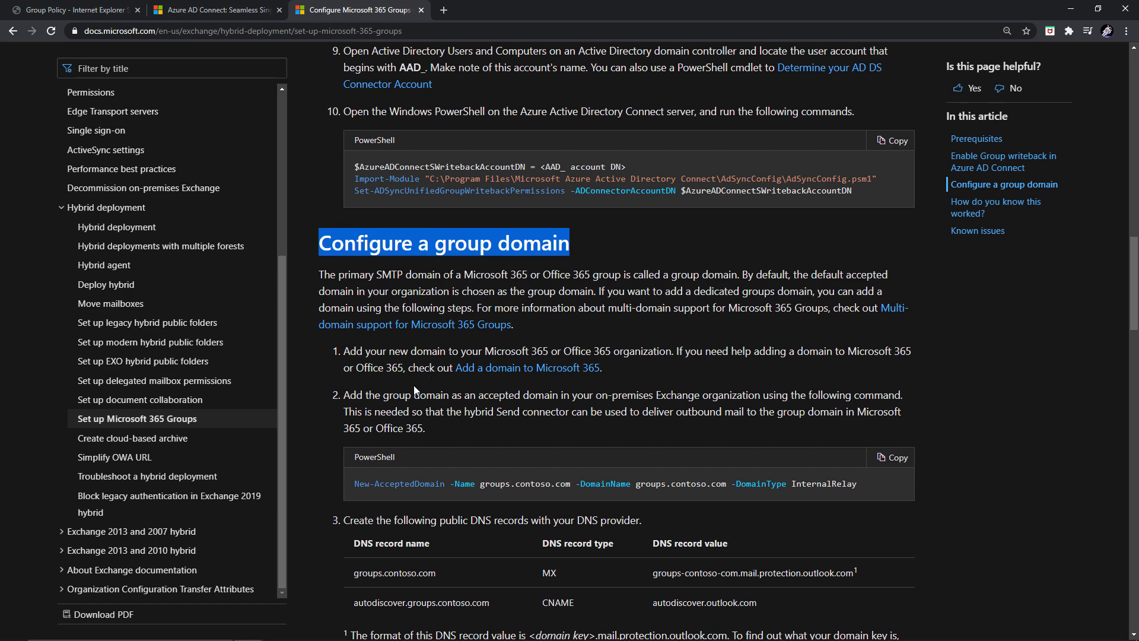
drag(479, 396, 696, 396)
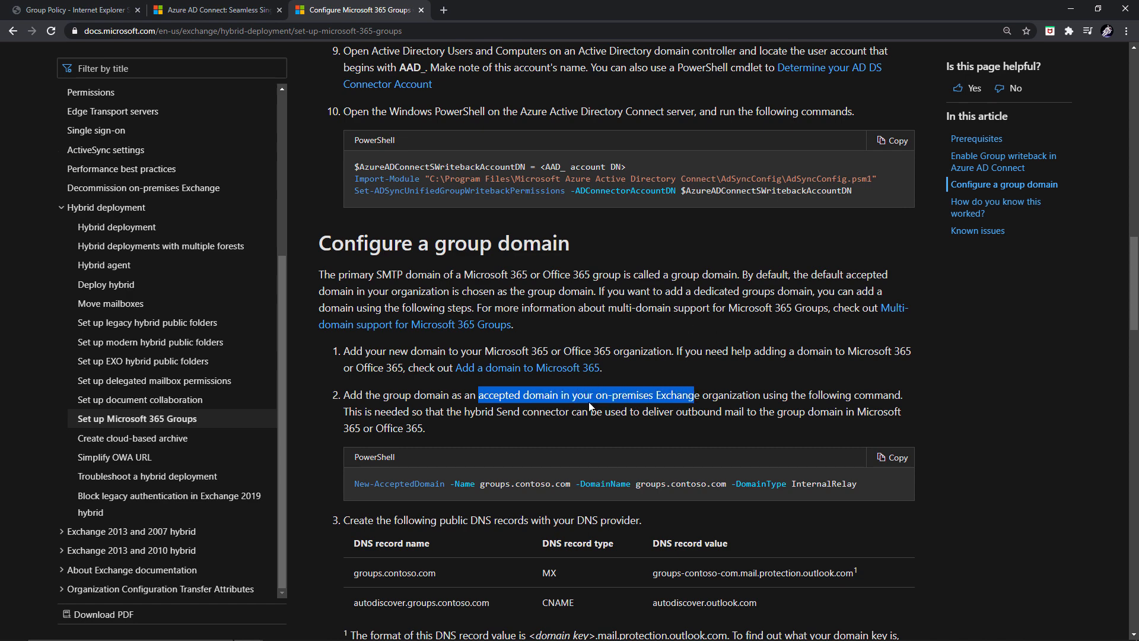
scroll(588, 401, down, 2)
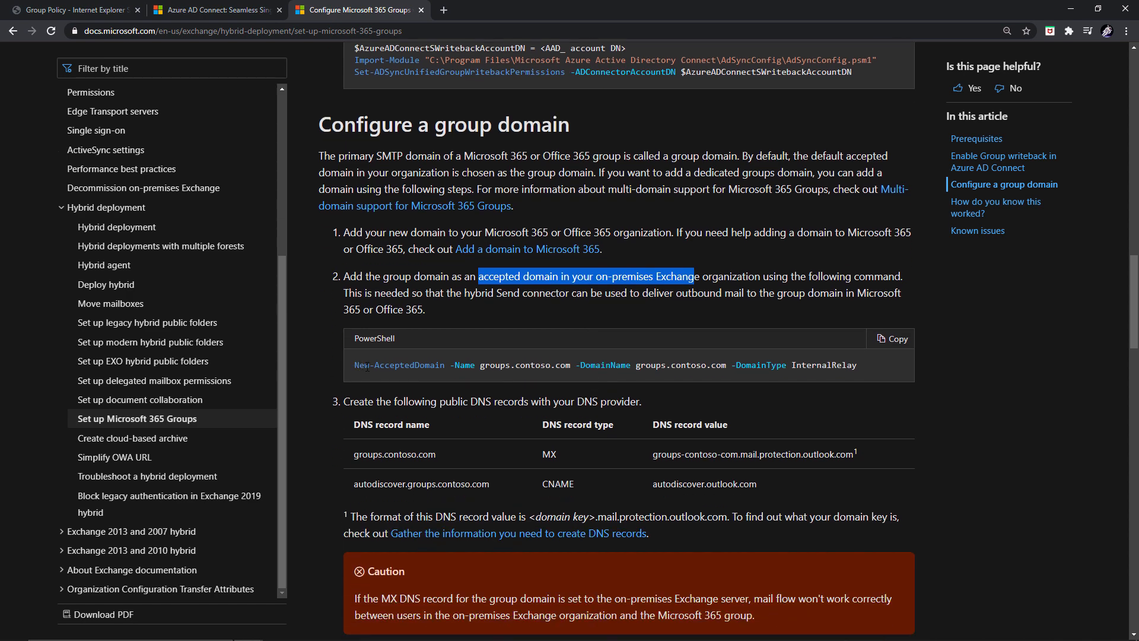
scroll(379, 400, down, 2)
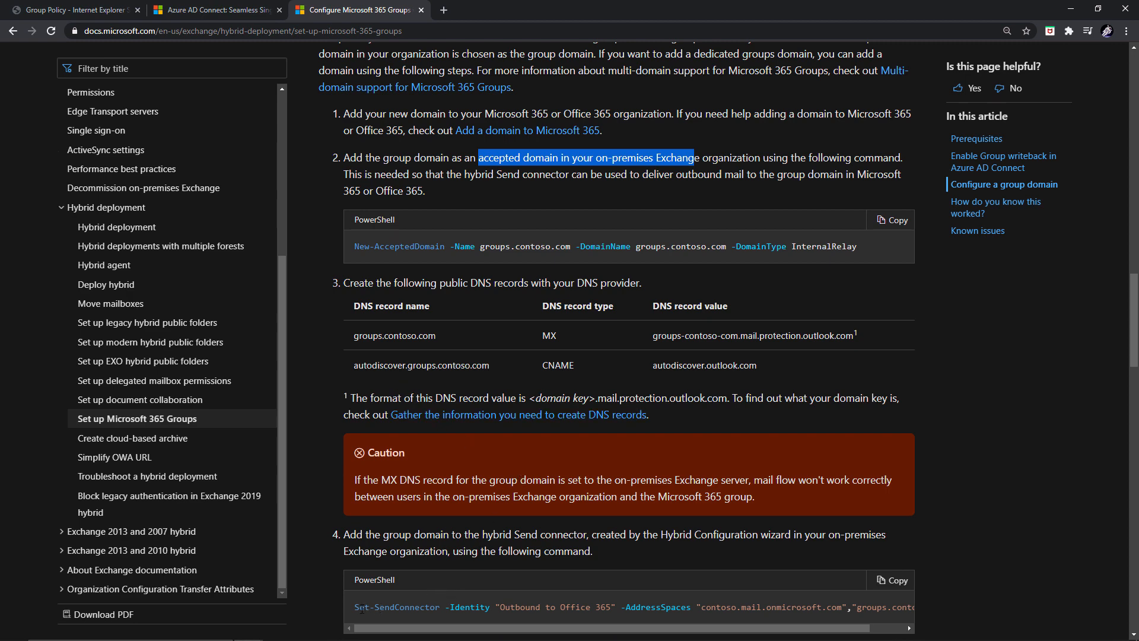
click(764, 368)
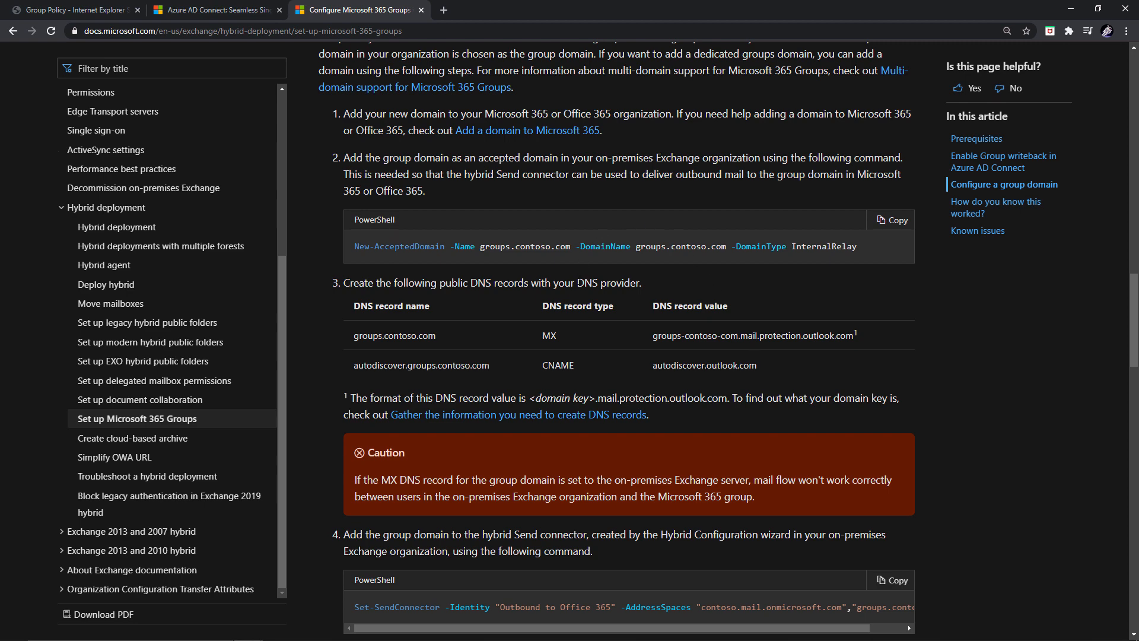
scroll(629, 345, up, 1)
scroll(657, 478, down, 7)
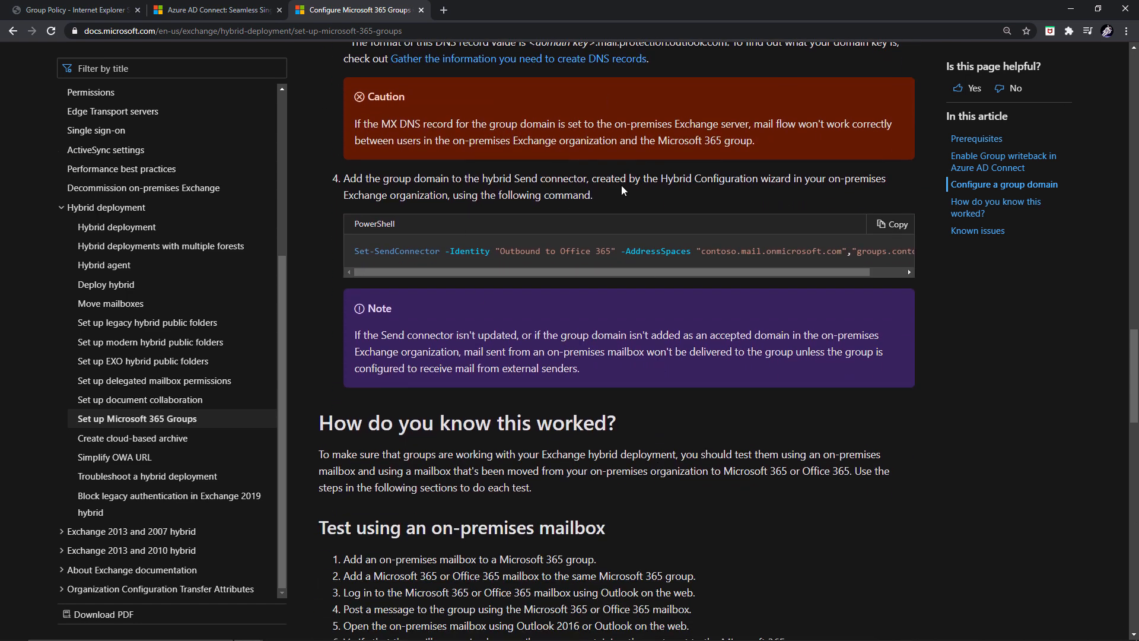
scroll(399, 448, down, 1)
scroll(398, 448, down, 1)
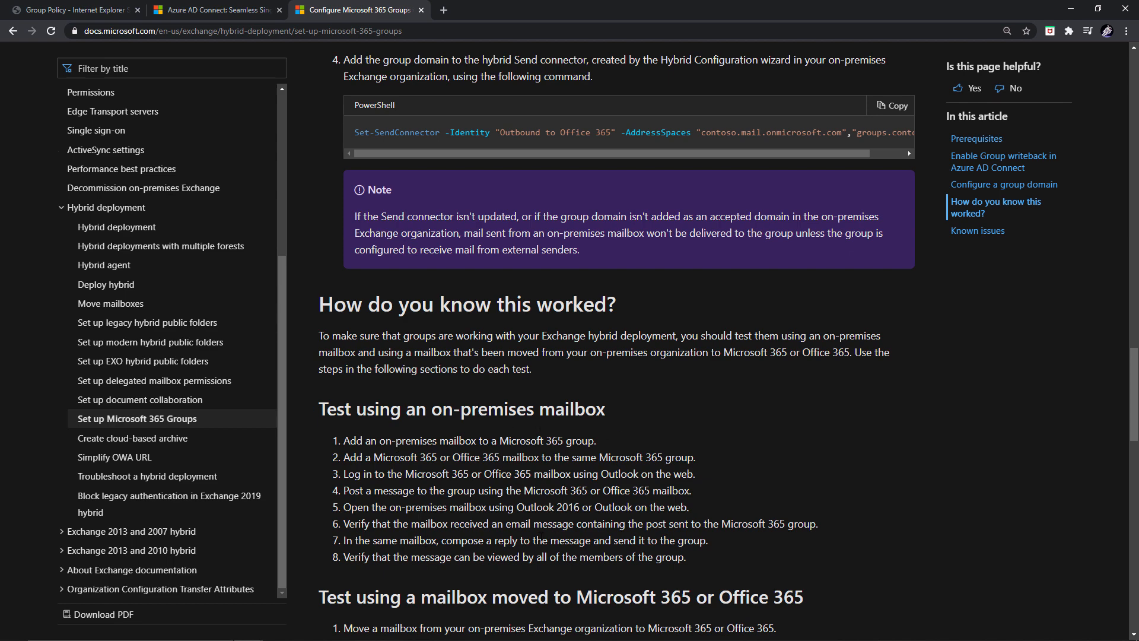
scroll(498, 581, down, 1)
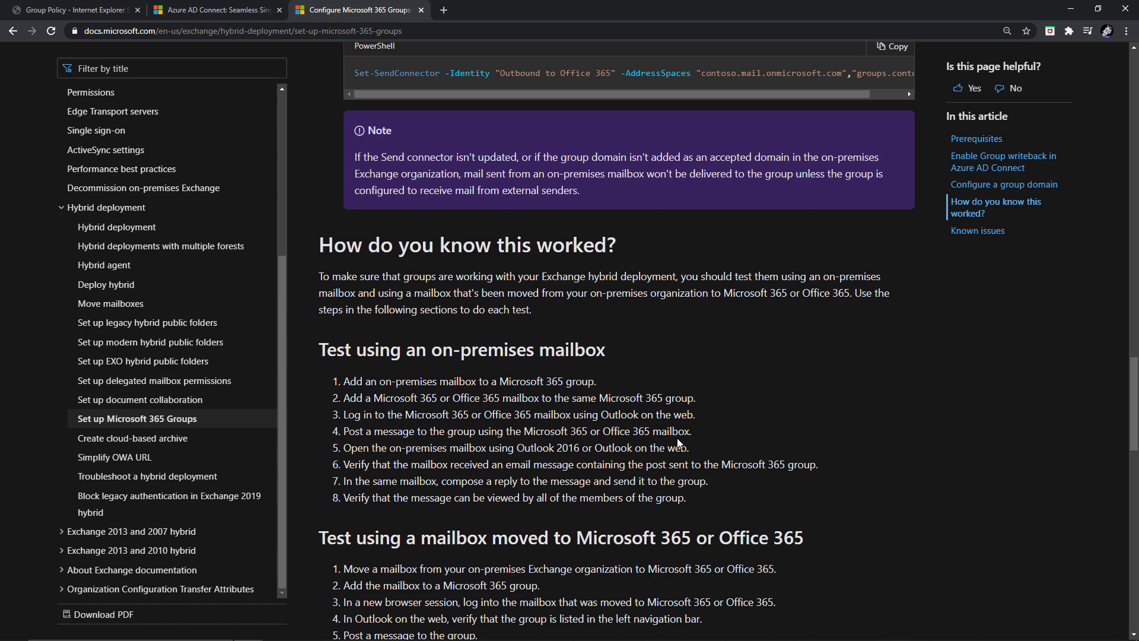
scroll(657, 477, down, 1)
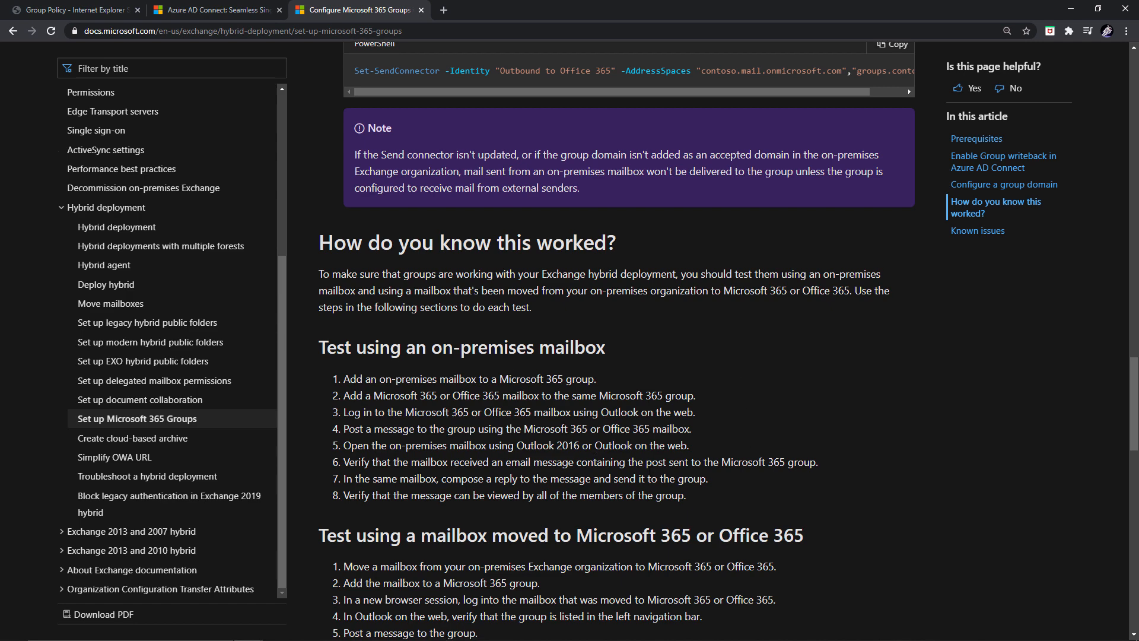
scroll(649, 472, down, 2)
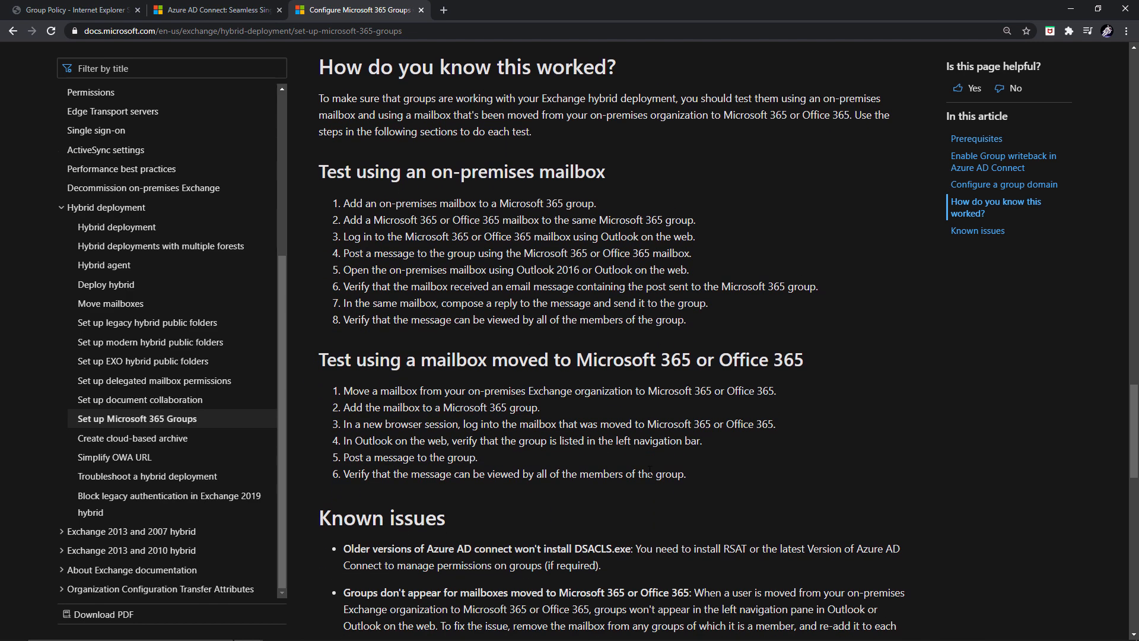
scroll(649, 472, up, 10)
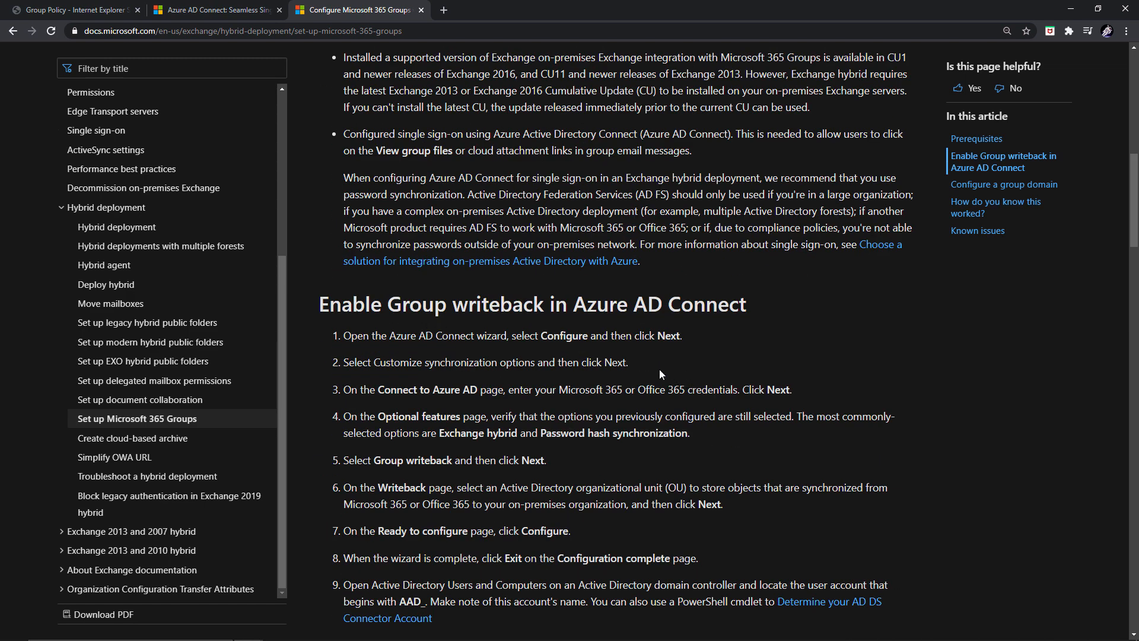
scroll(660, 497, down, 3)
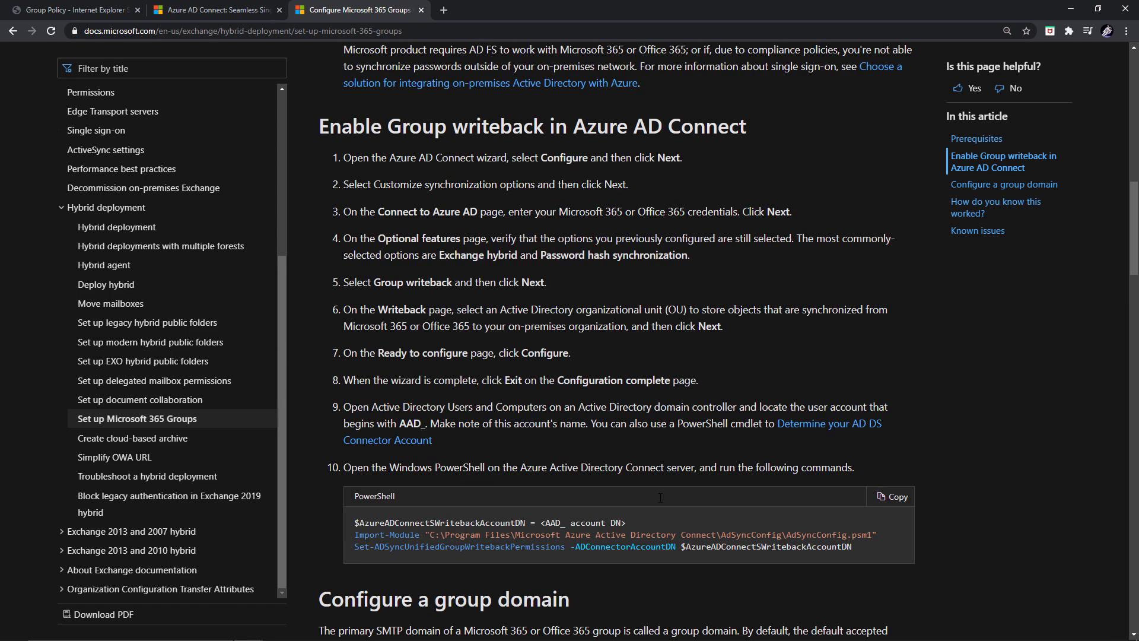
scroll(662, 497, down, 2)
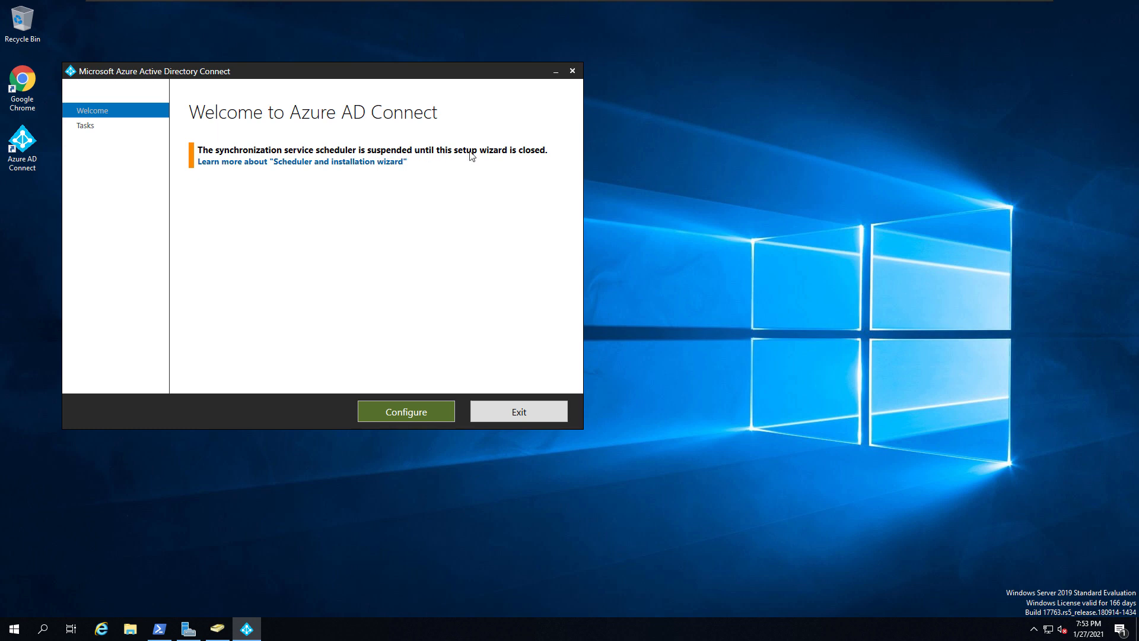
- Reconfigure the existing sync setup with the 'Customize synchronization options' additional task
click(410, 414)
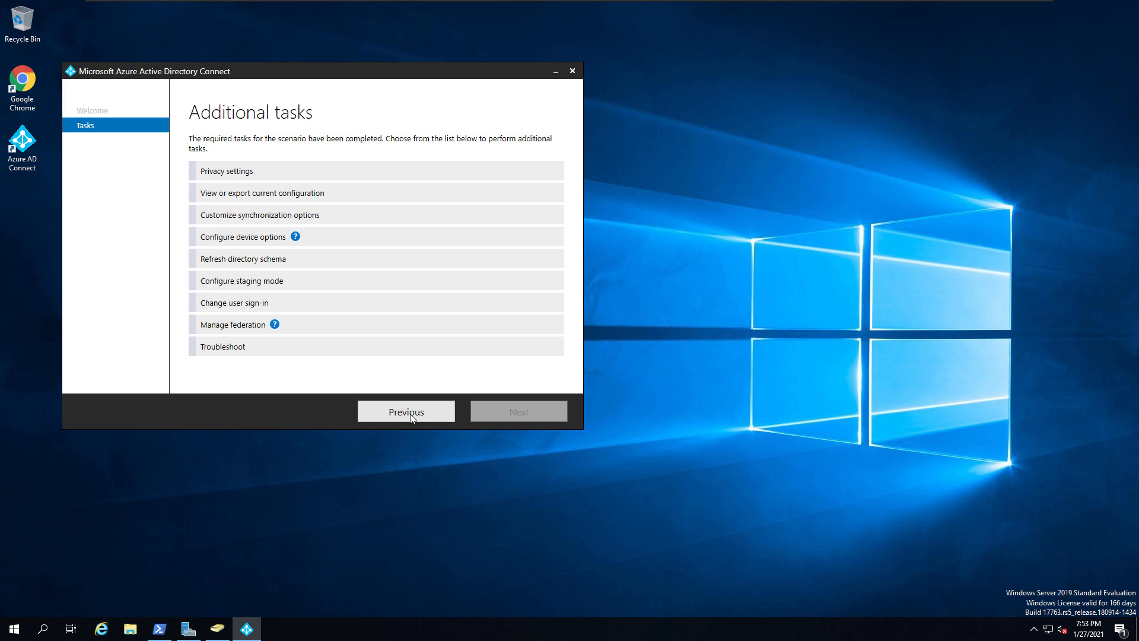
click(276, 217)
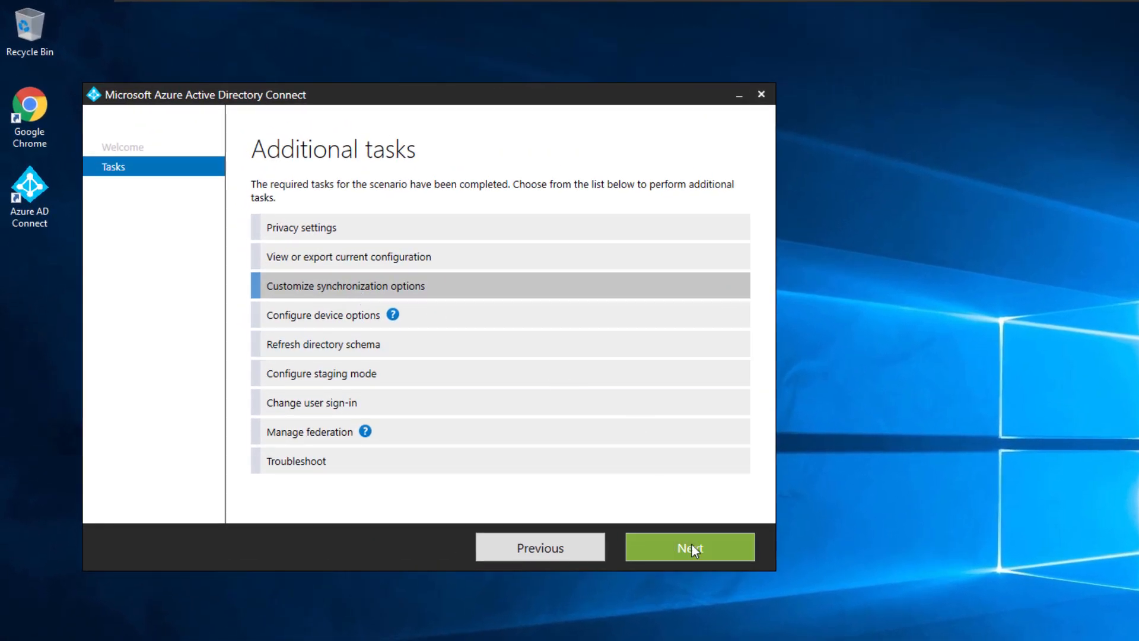
click(695, 551)
- Sign in to Azure AD with the global administrator password and accept the connected examportal.live directory
click(316, 276)
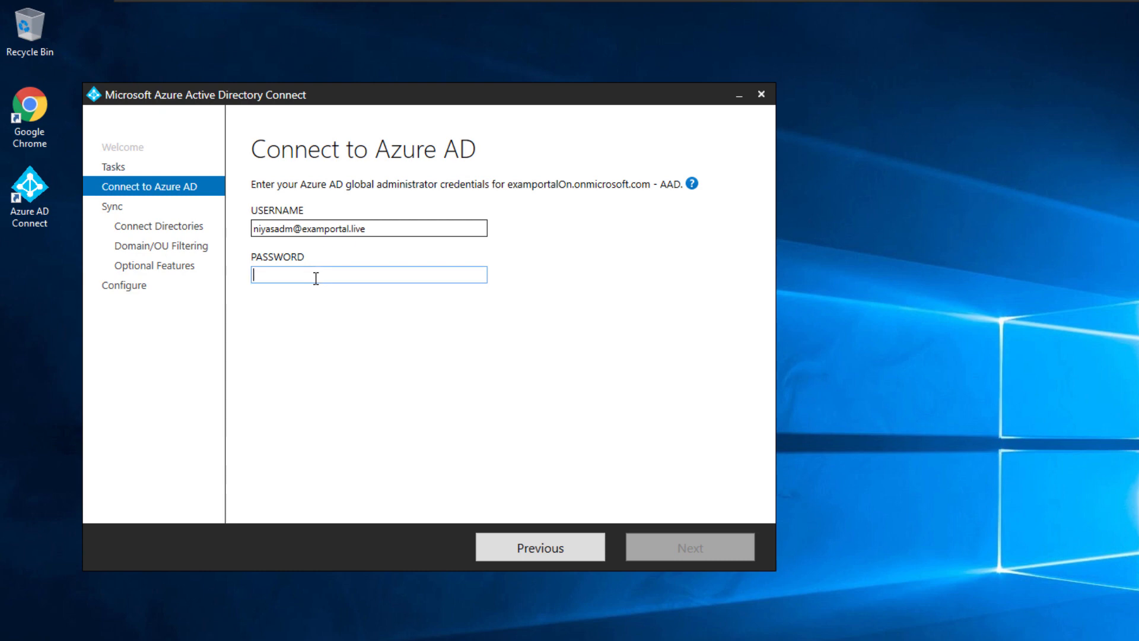
text(•••••••••)
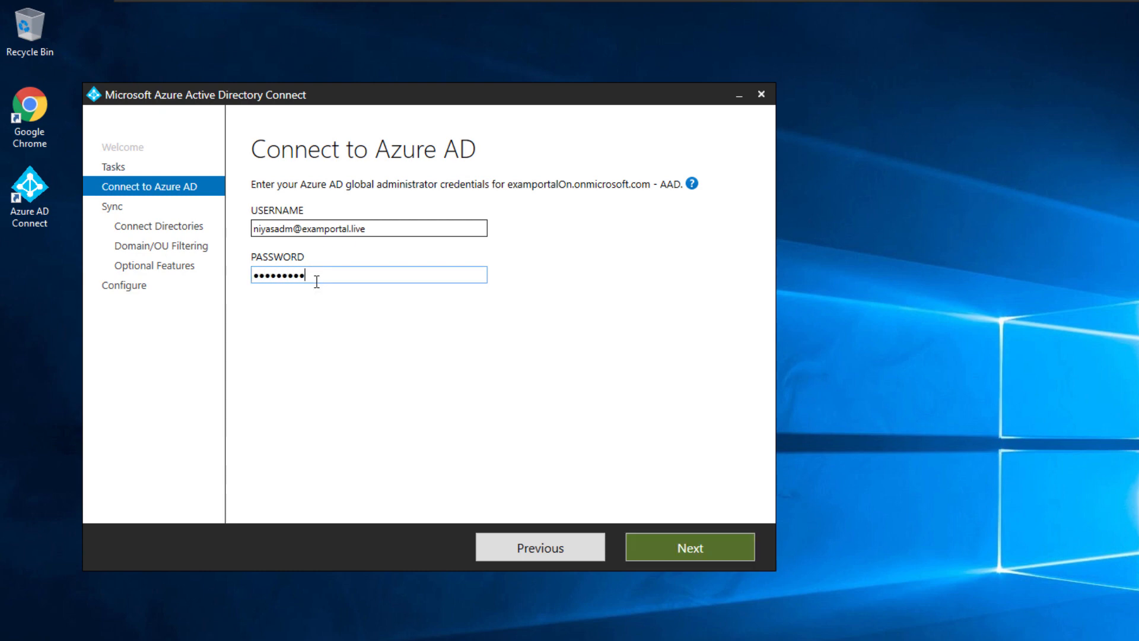
key(Return)
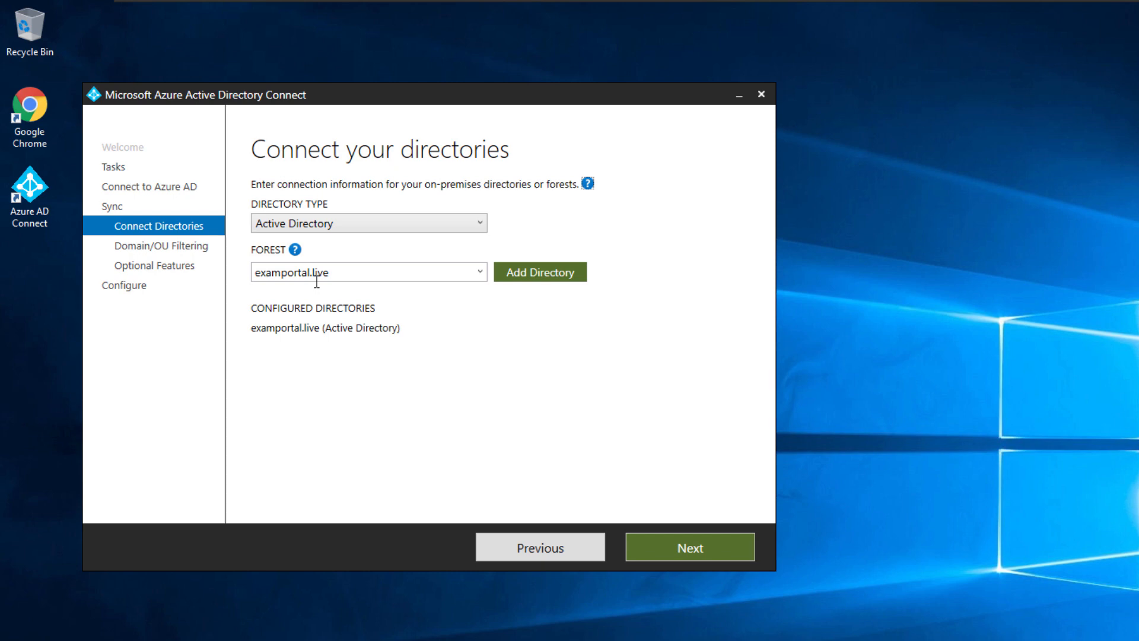
click(676, 555)
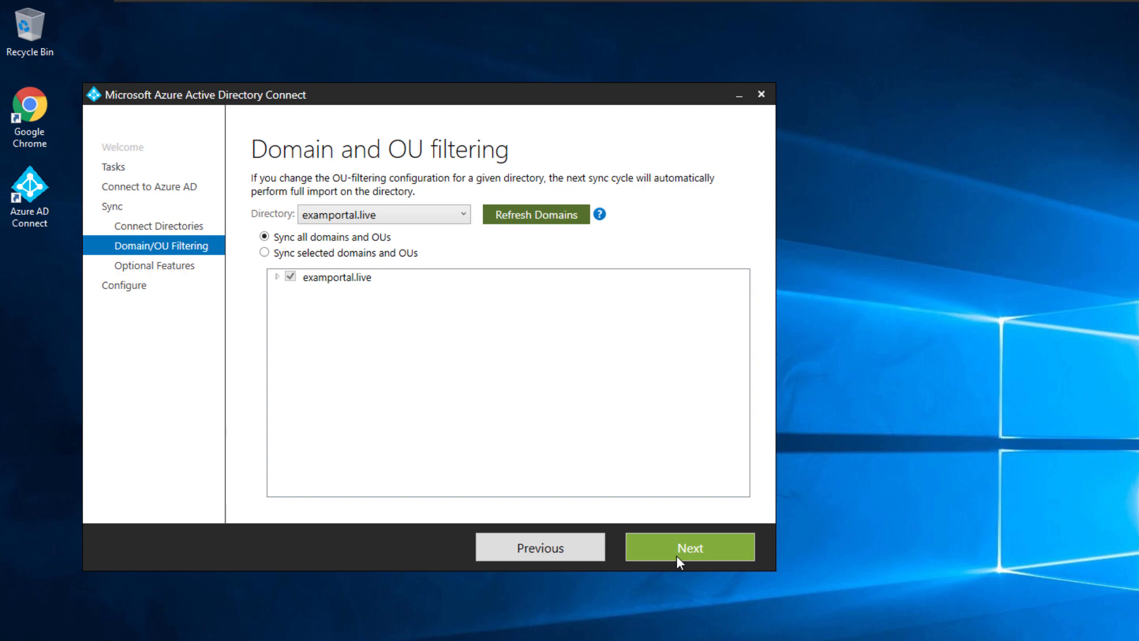
- Keep all domains and OUs synced, tick Group writeback in Optional features, and continue
click(676, 555)
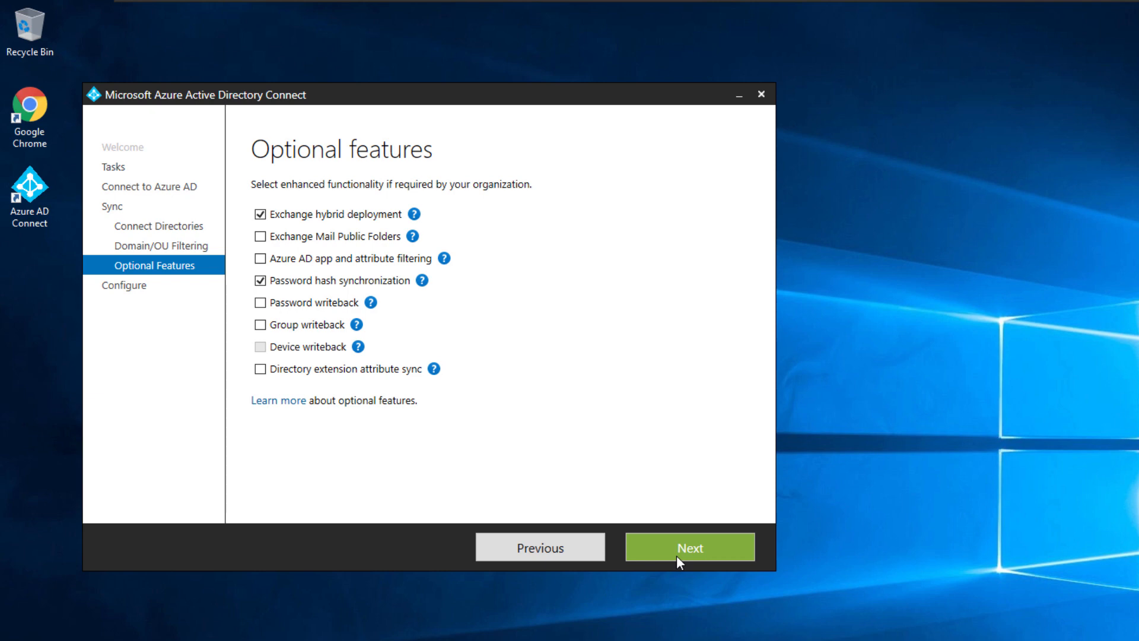
click(261, 326)
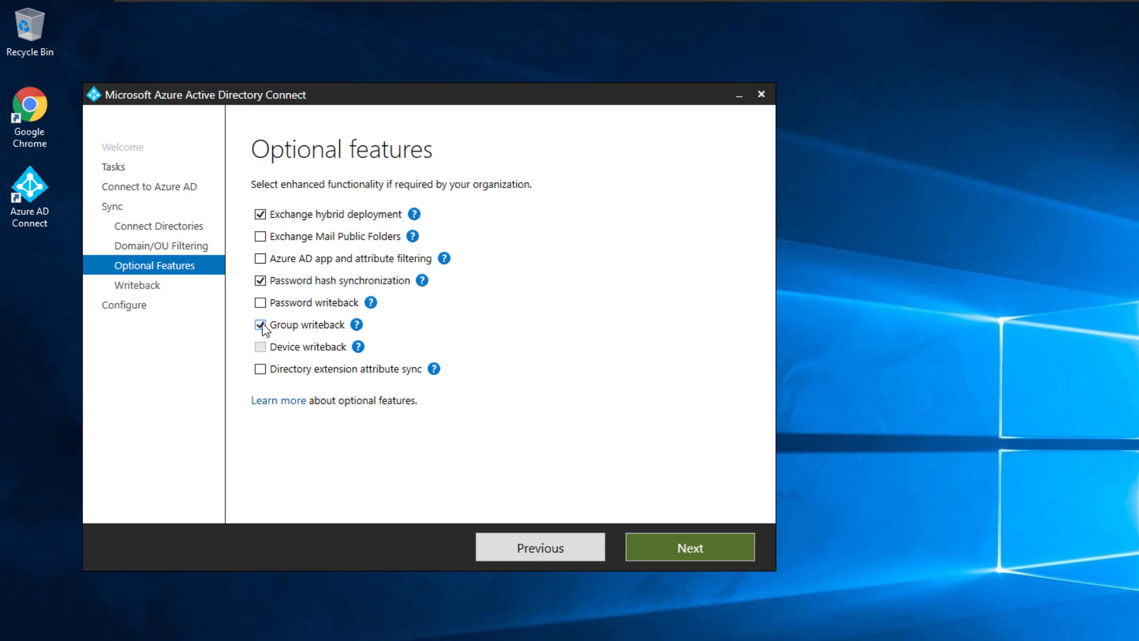
mouse_move(360, 331)
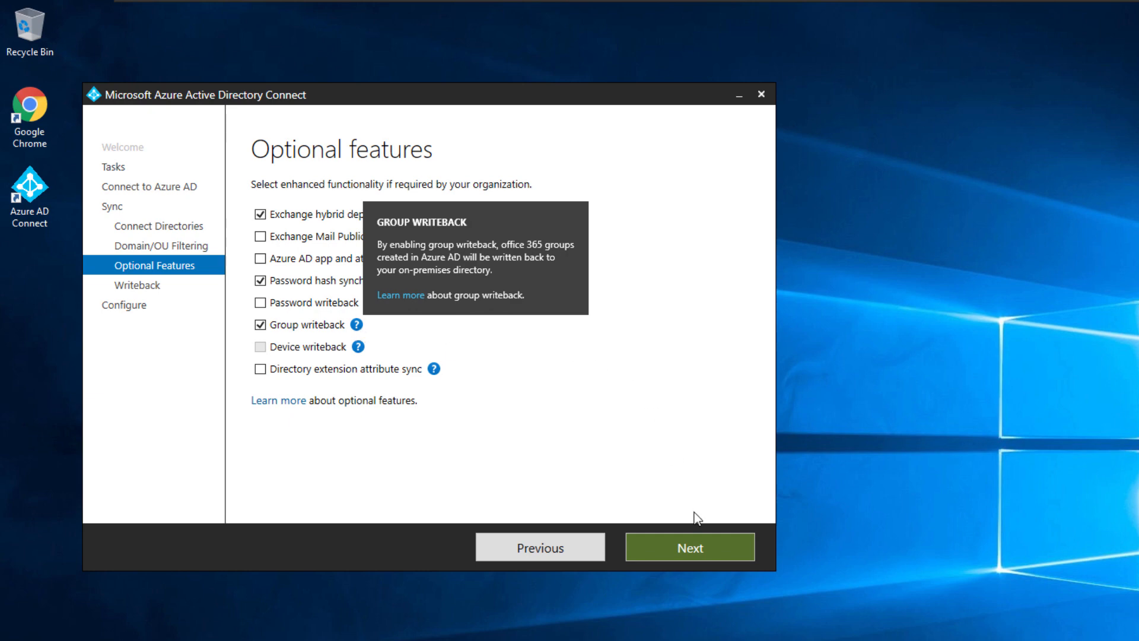
click(702, 553)
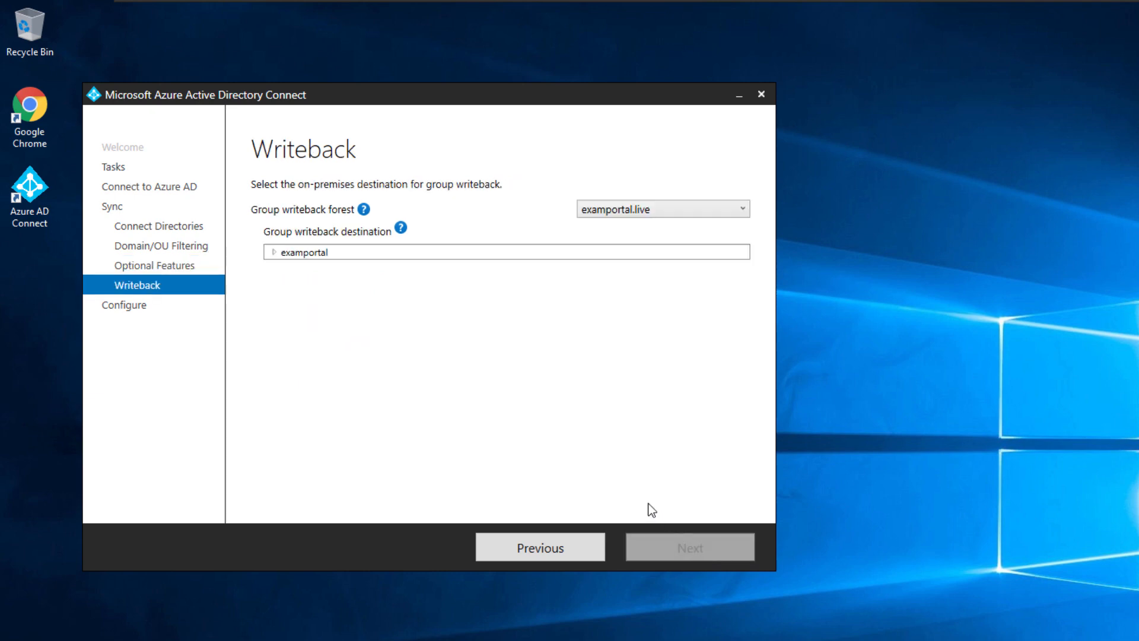
- Expand the examportal.live forest and pick its Users container as the group writeback destination
click(274, 252)
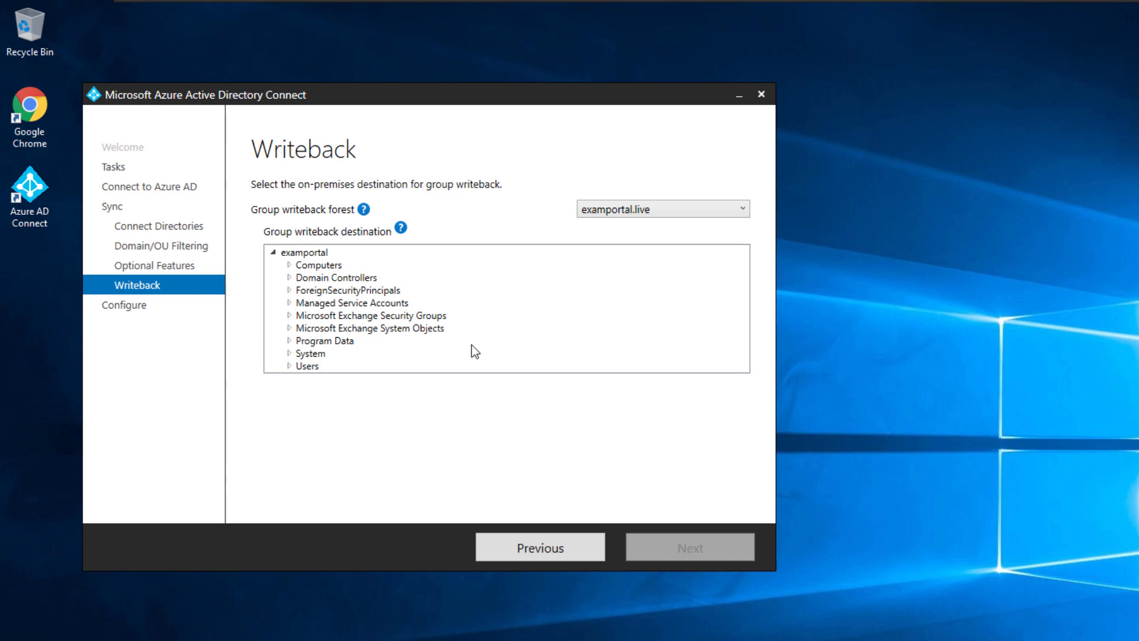
click(308, 253)
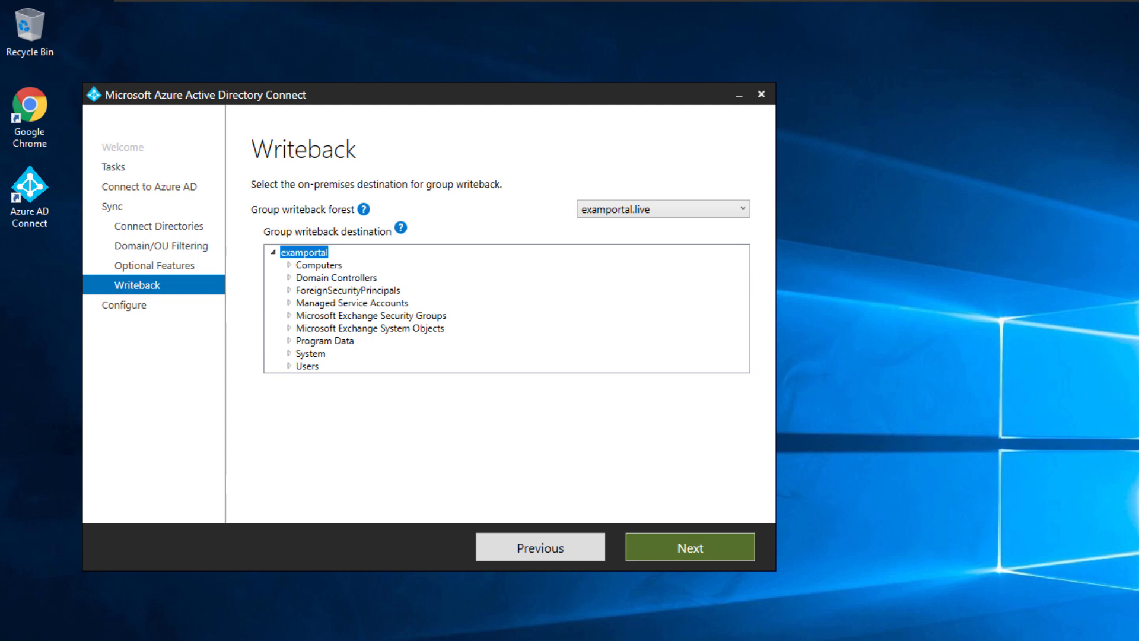
click(311, 434)
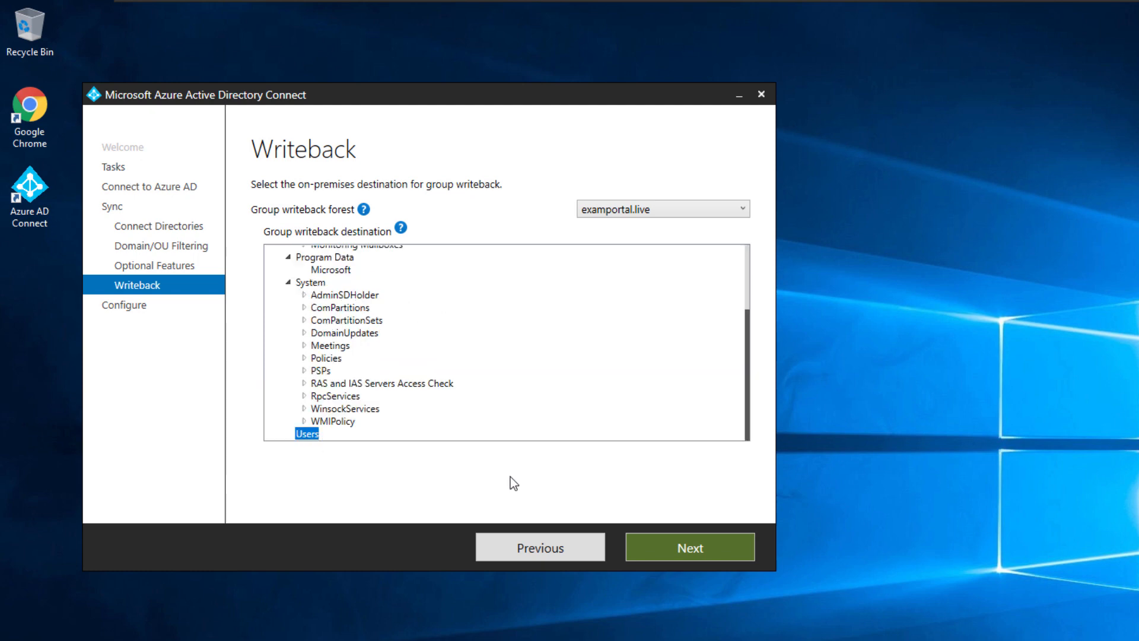
click(680, 534)
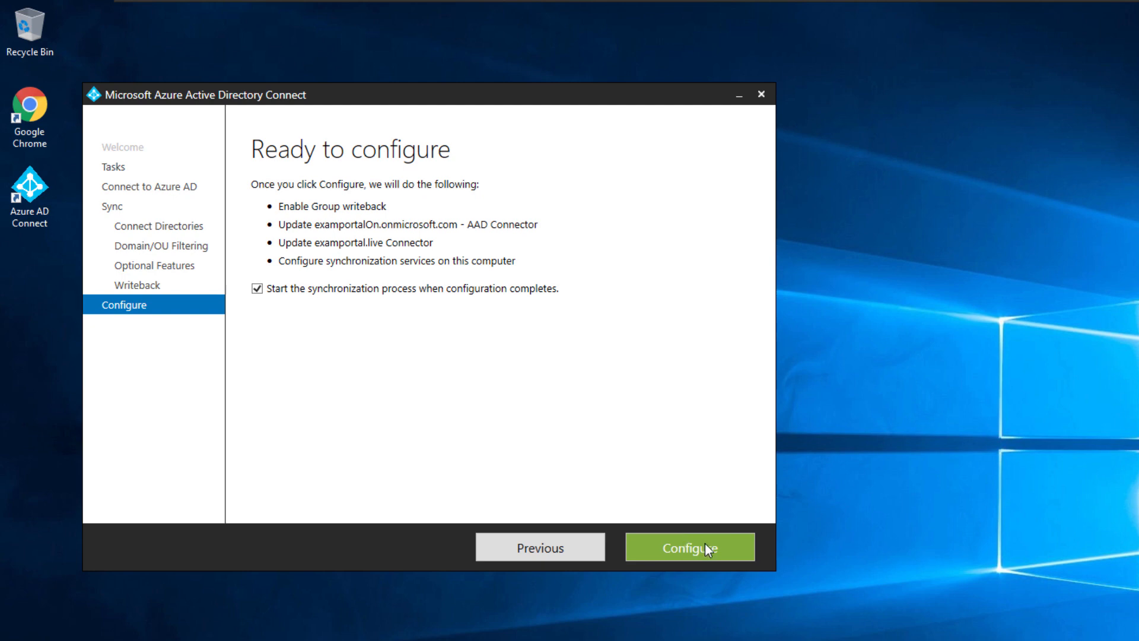
- Apply the group writeback configuration and exit the wizard once configuration completes
click(706, 545)
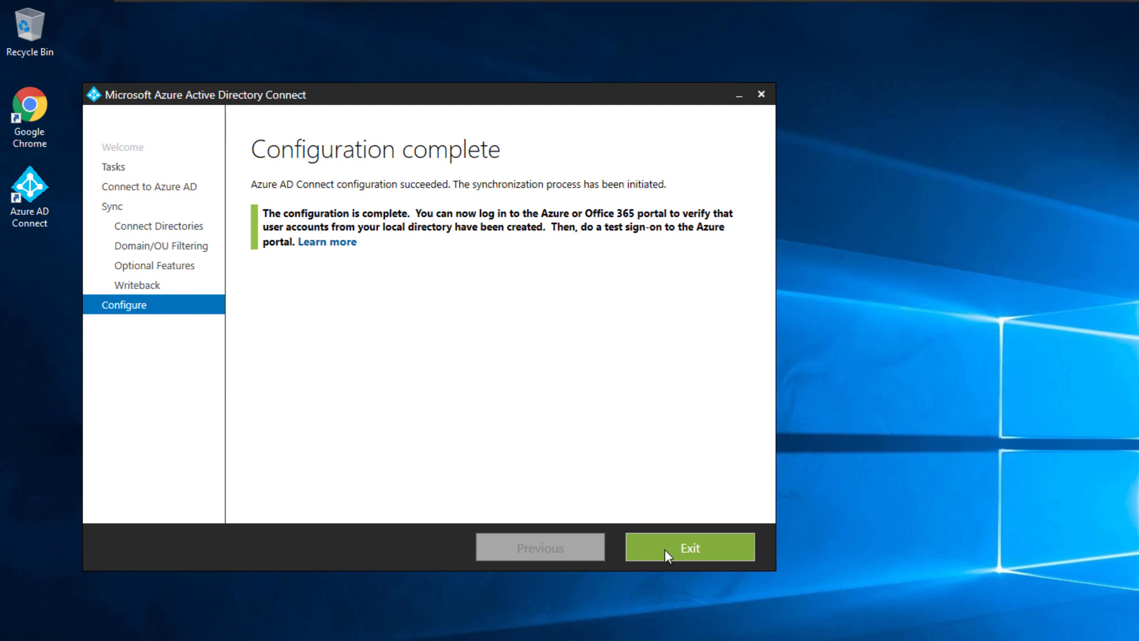
click(664, 549)
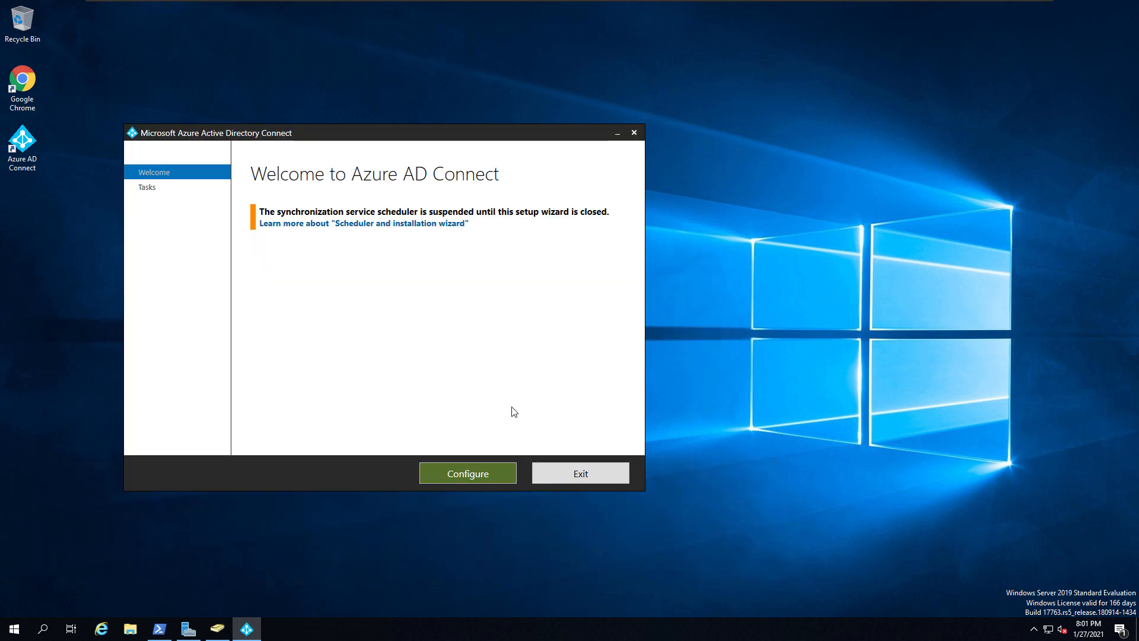
- Choose the Change user sign-in task and sign in to Azure AD with the global administrator password
click(483, 469)
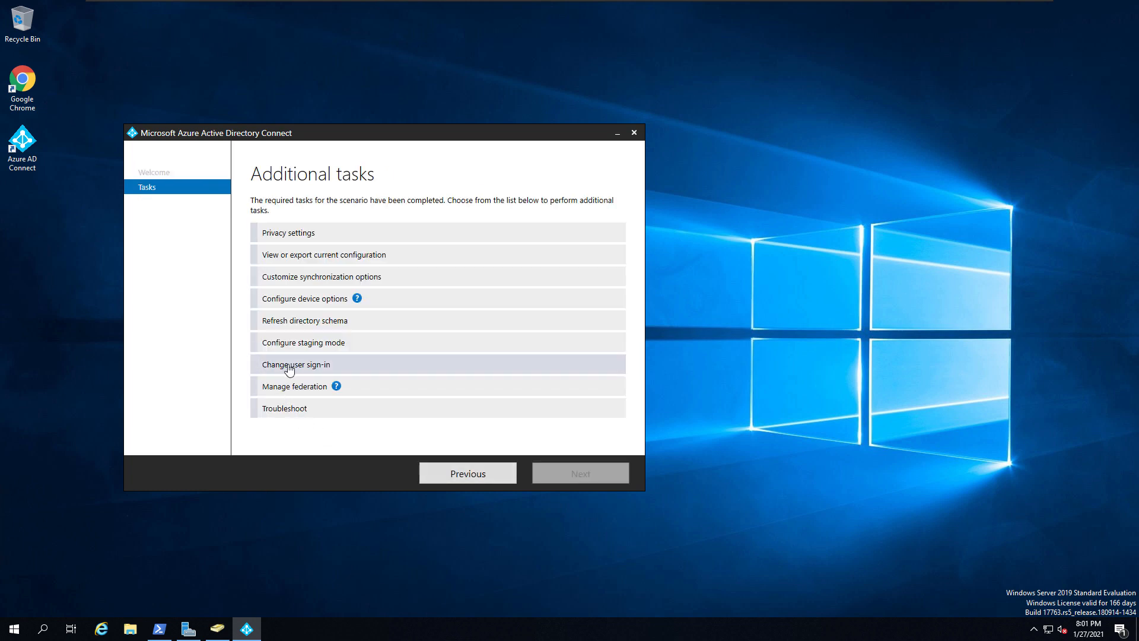
click(328, 367)
click(545, 473)
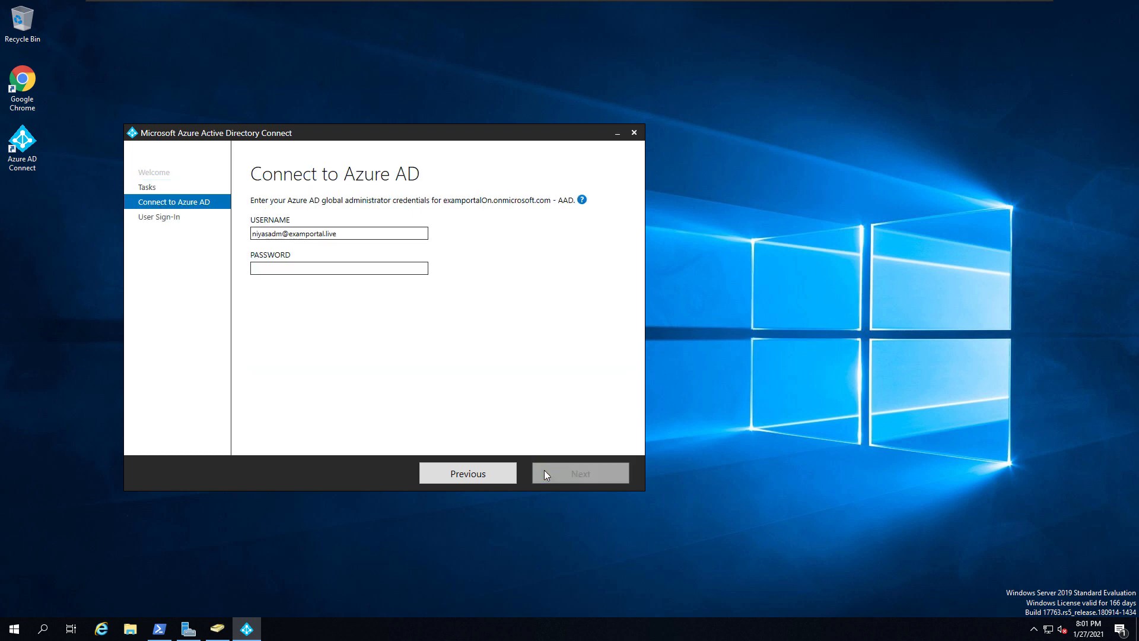
click(275, 269)
text(•••••••)
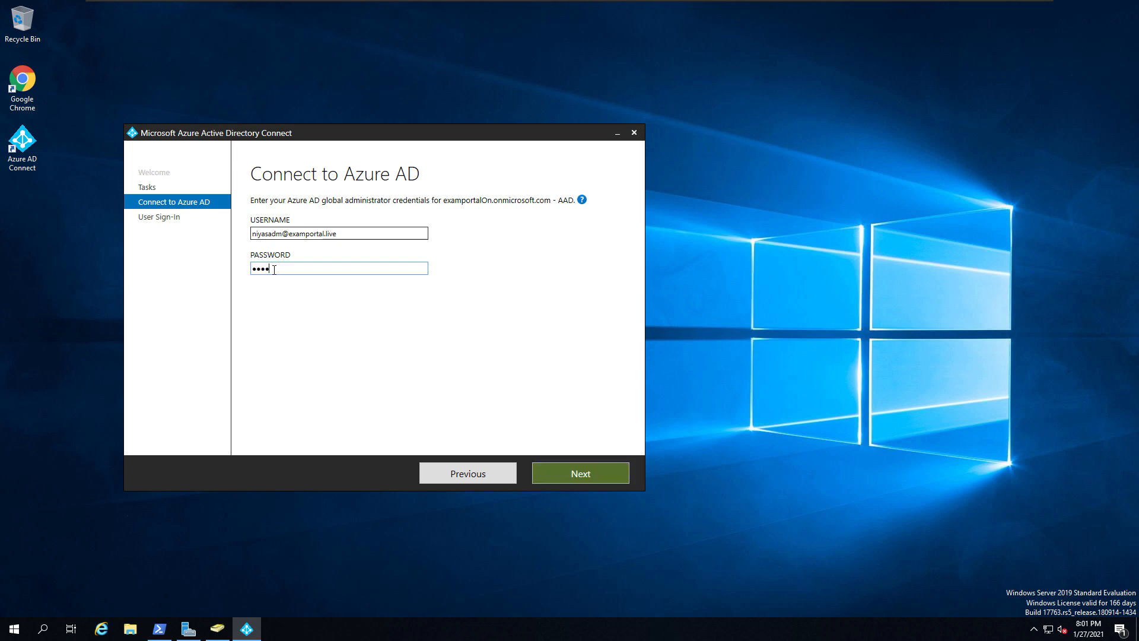
text(•)
key(Return)
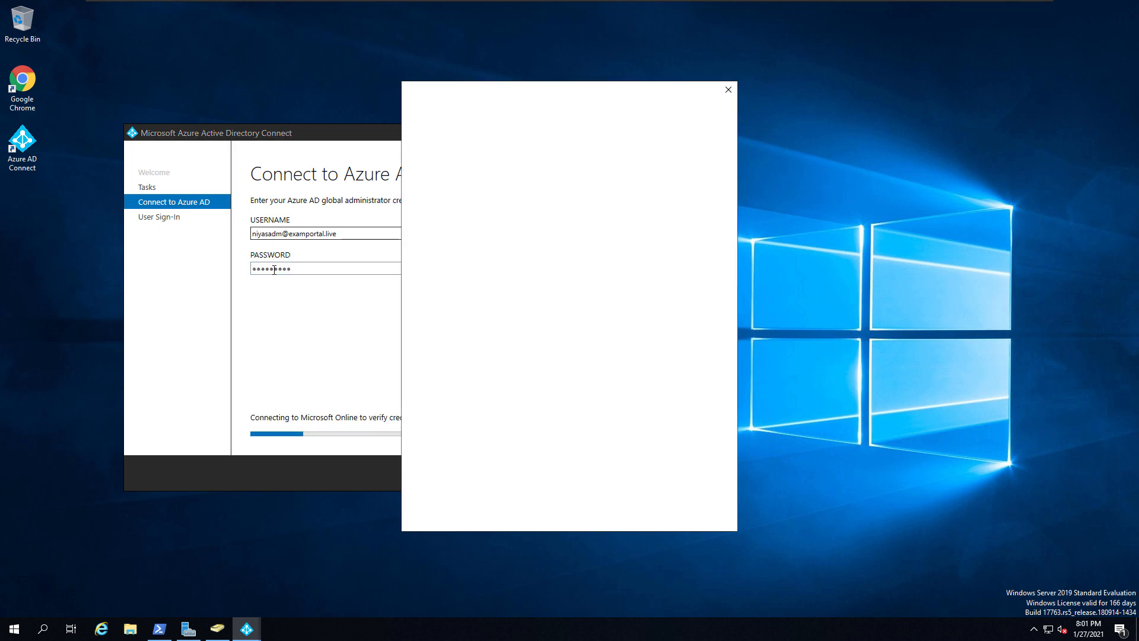
text(••••••••••)
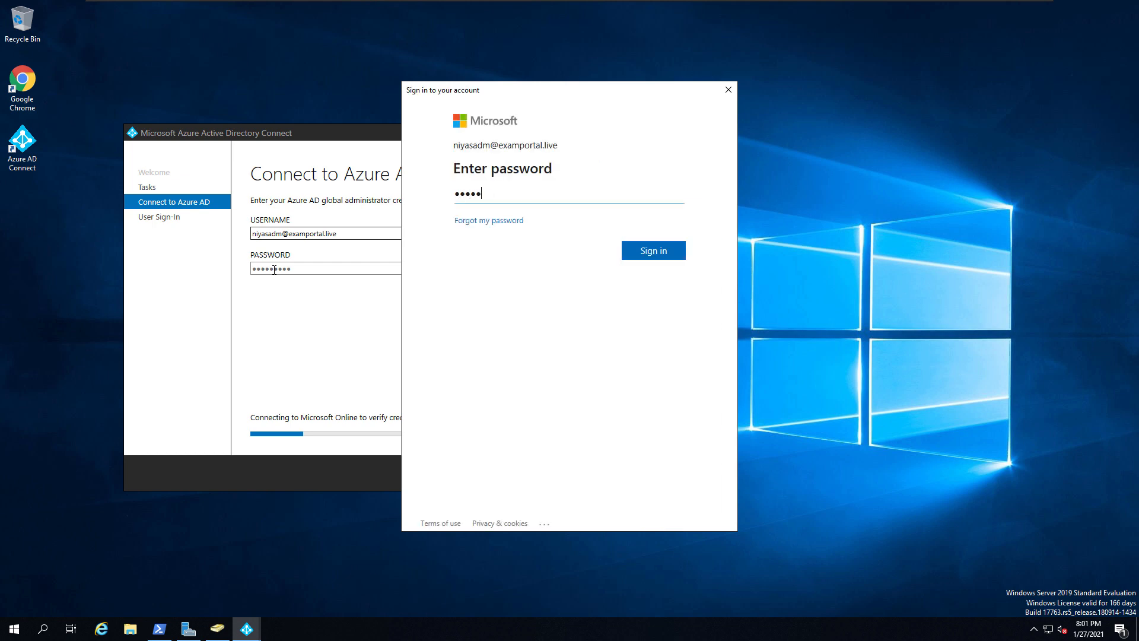
key(Return)
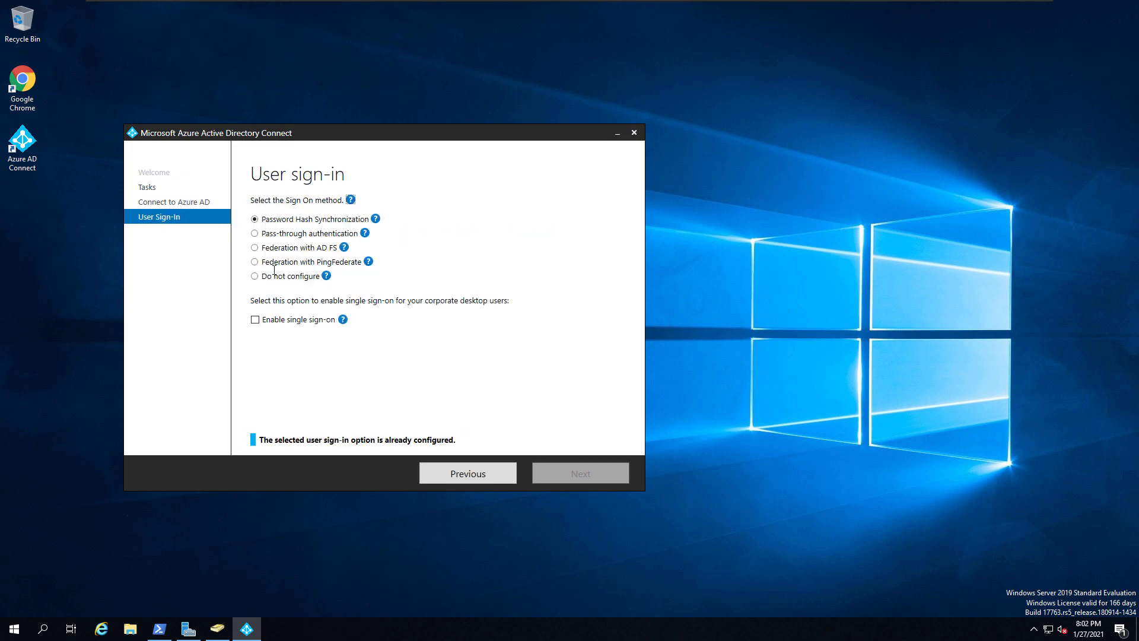
- Enable single sign-on and verify the examportal.live forest with the Administrator domain credentials
click(255, 321)
mouse_move(350, 321)
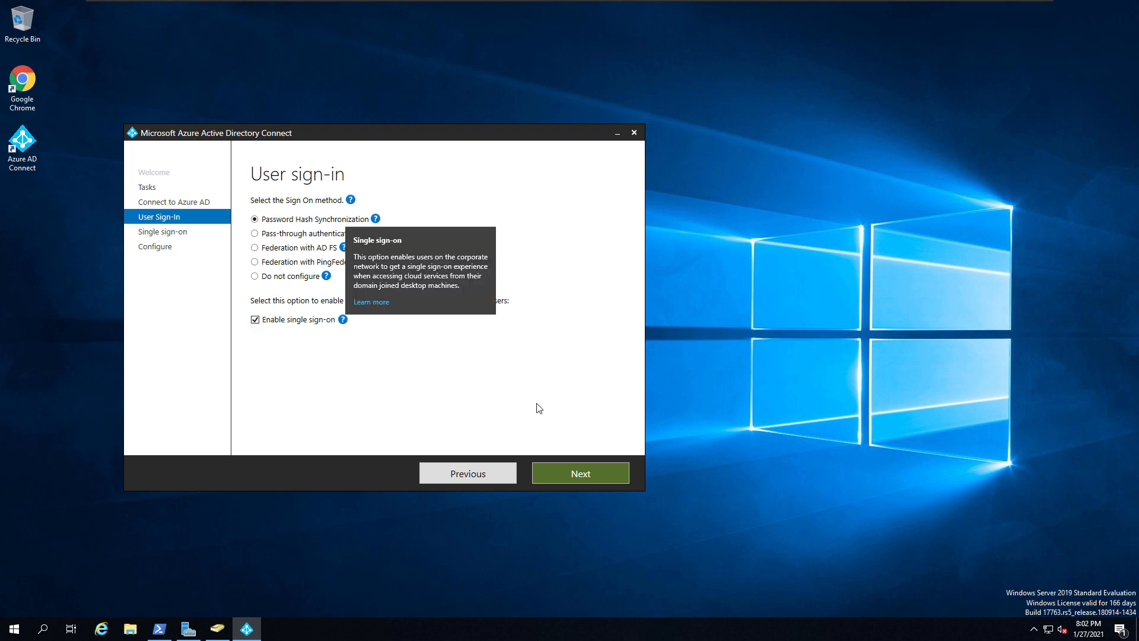
click(572, 473)
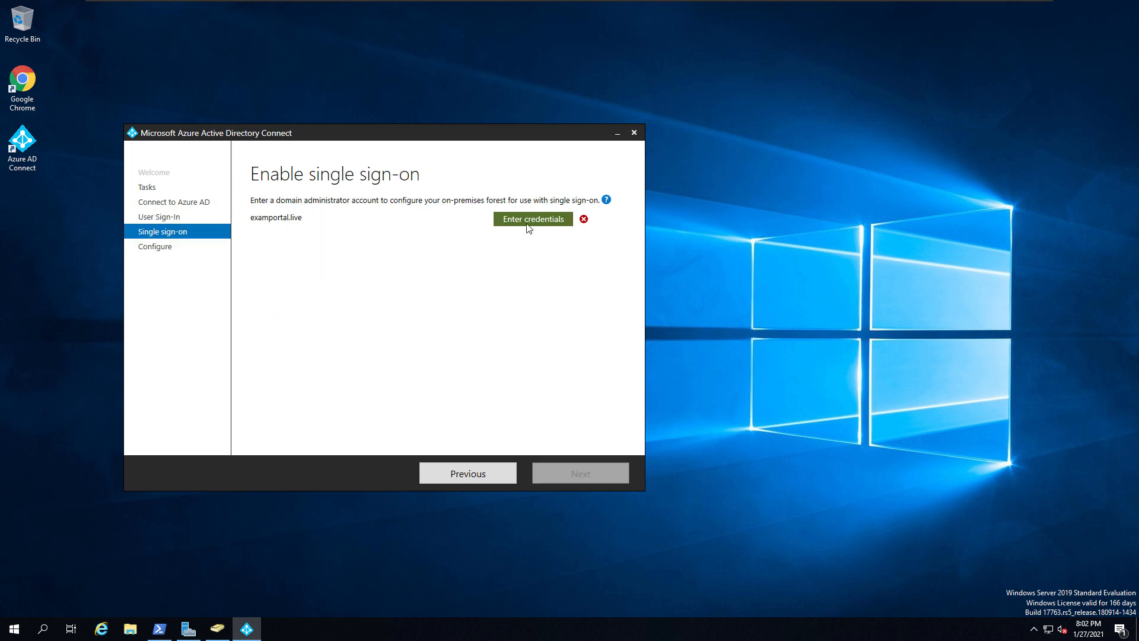
click(530, 224)
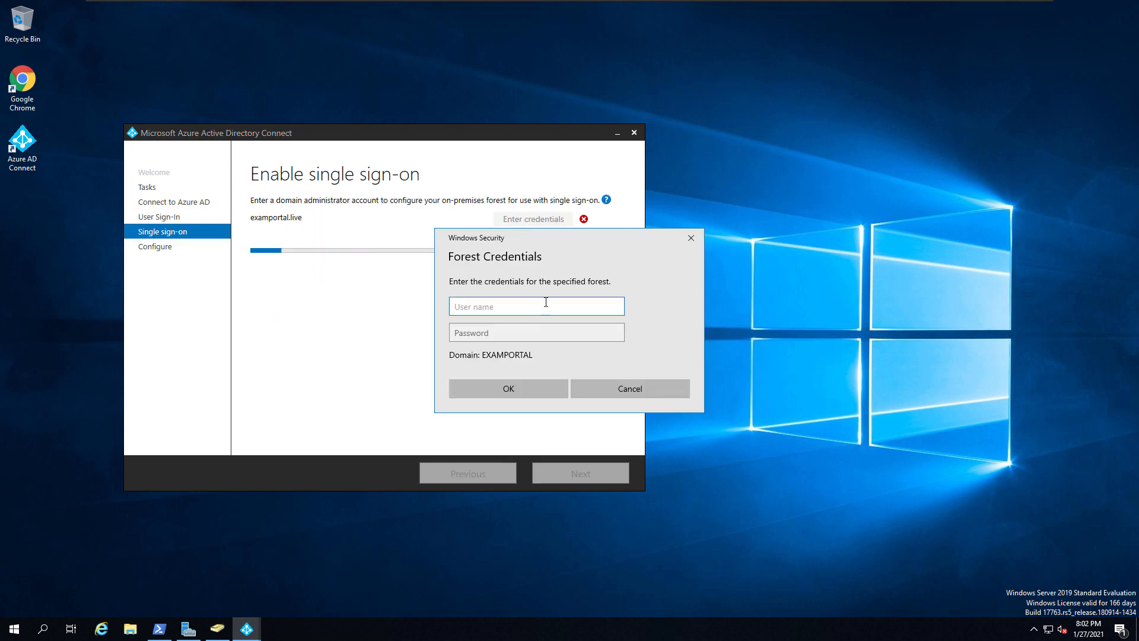
text(Administrator)
key(Tab)
text(***)
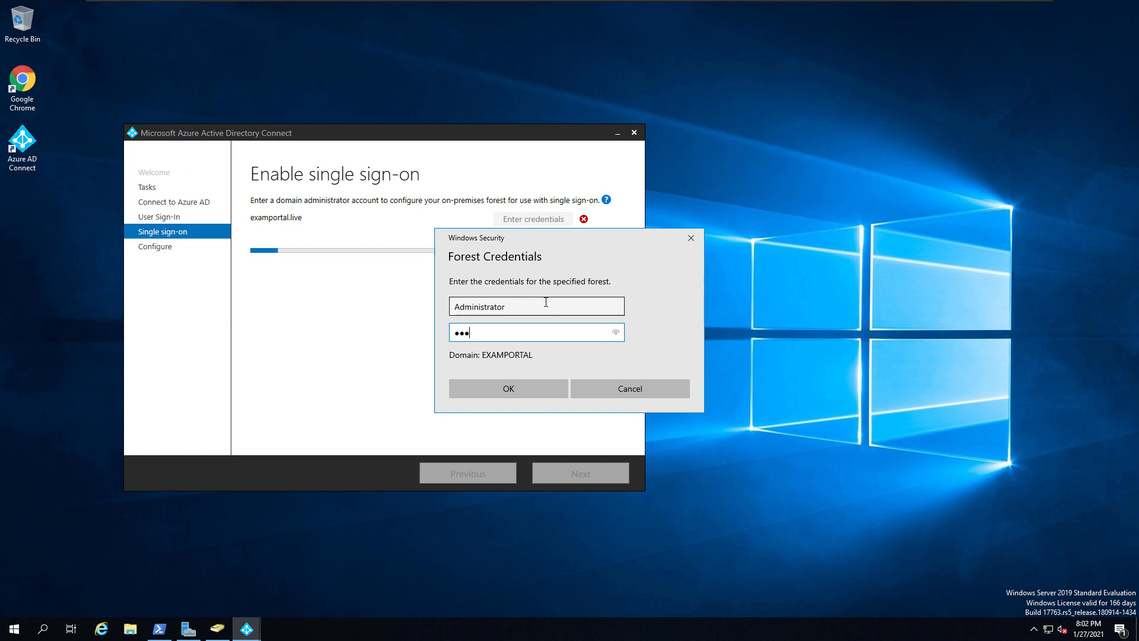
text(*****)
key(Return)
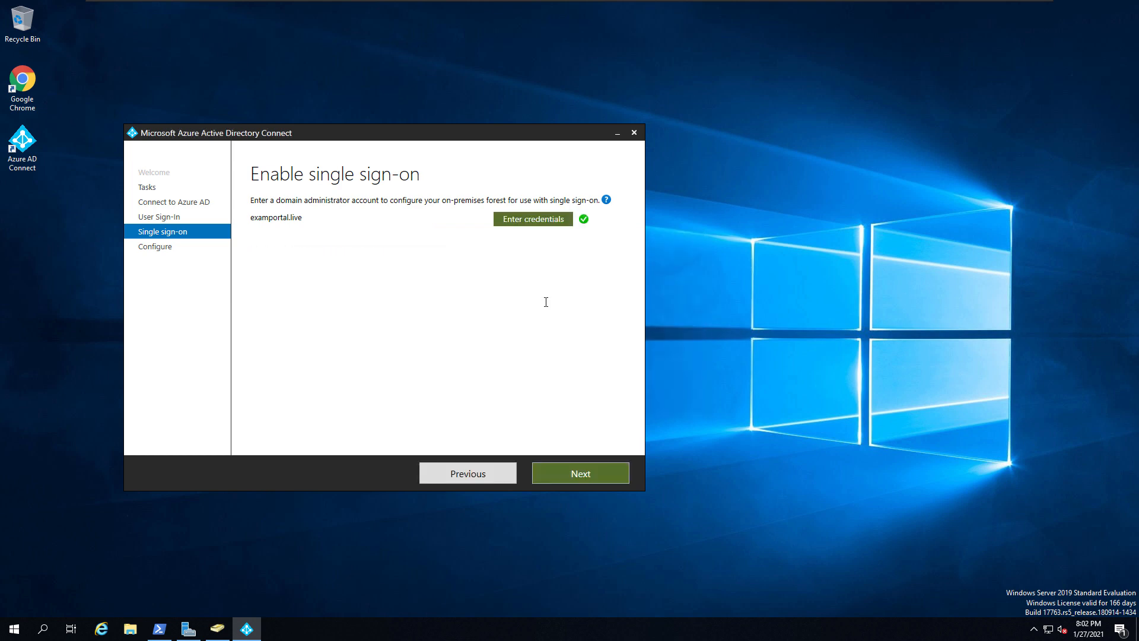
click(578, 474)
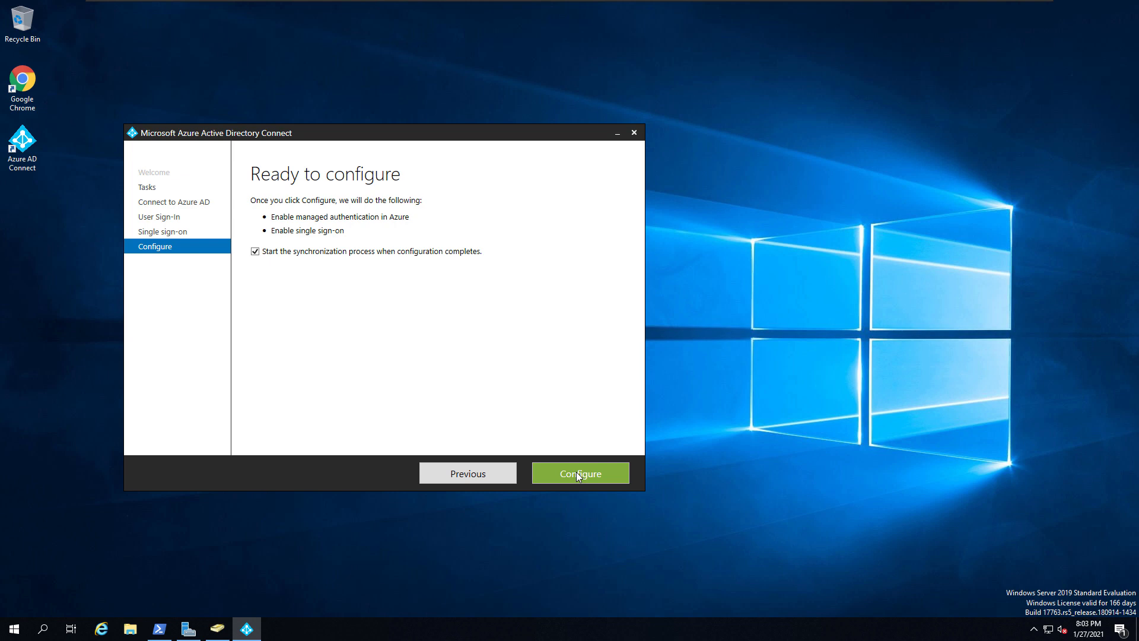
- Apply Password Hash Synchronization with single sign-on, then exit the completed wizard
click(576, 472)
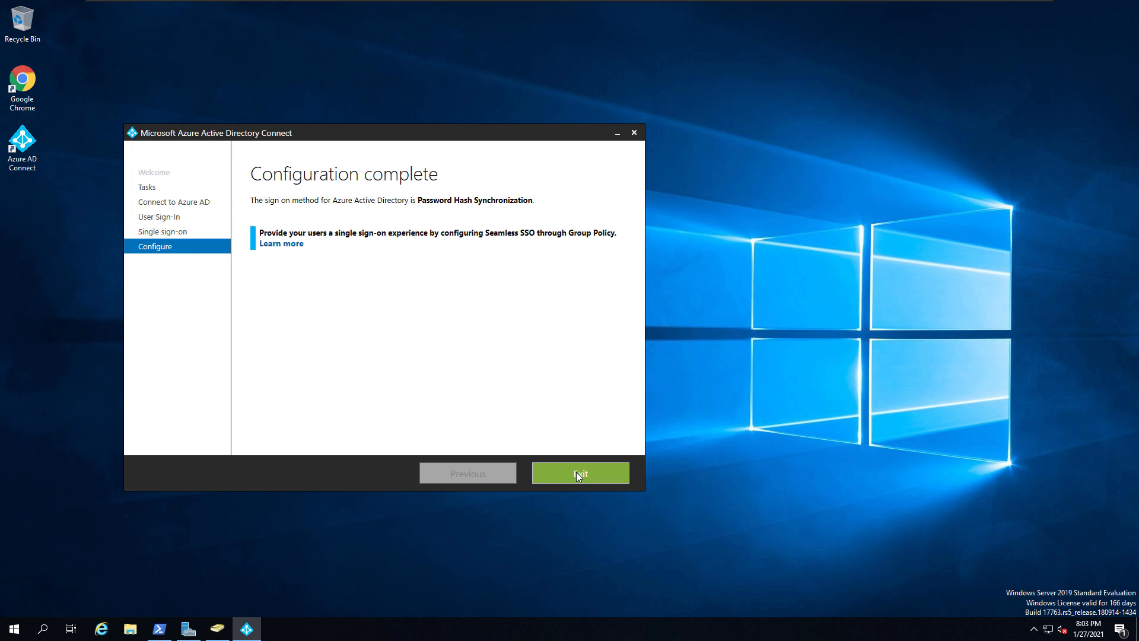
click(577, 472)
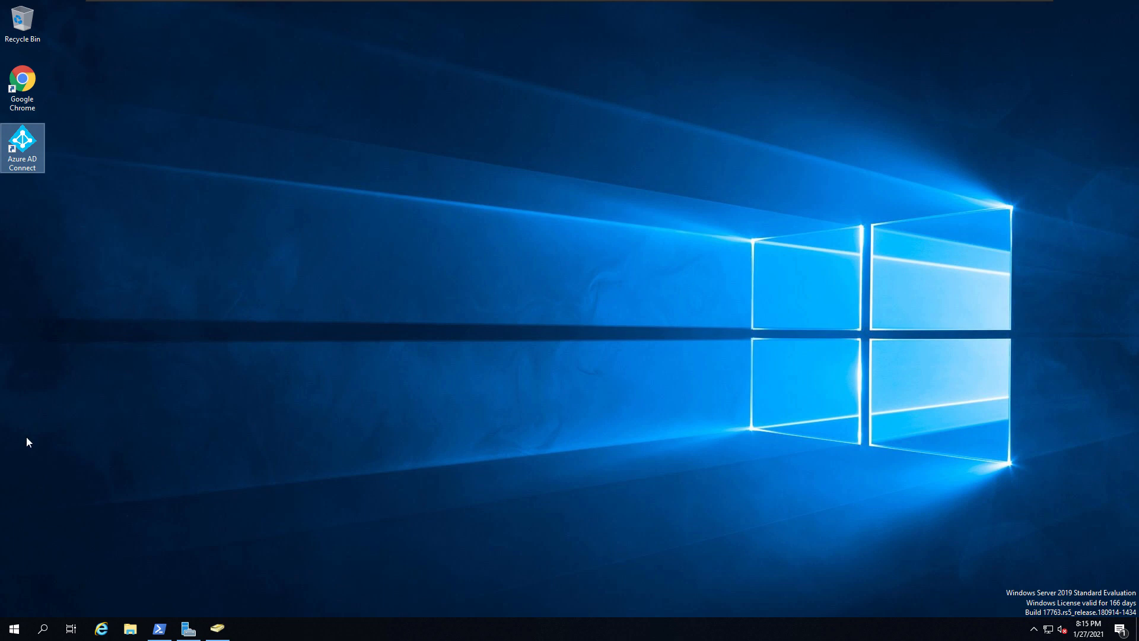
- Launch Group Policy Management from Start search and open the Default Domain Policy for editing
click(15, 636)
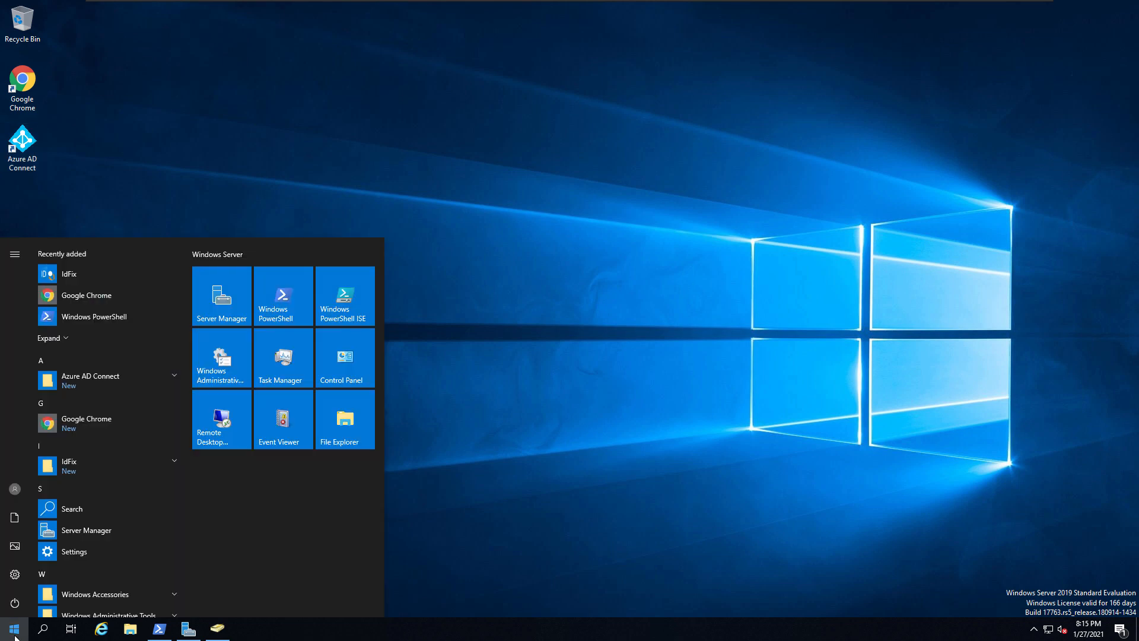
text(group)
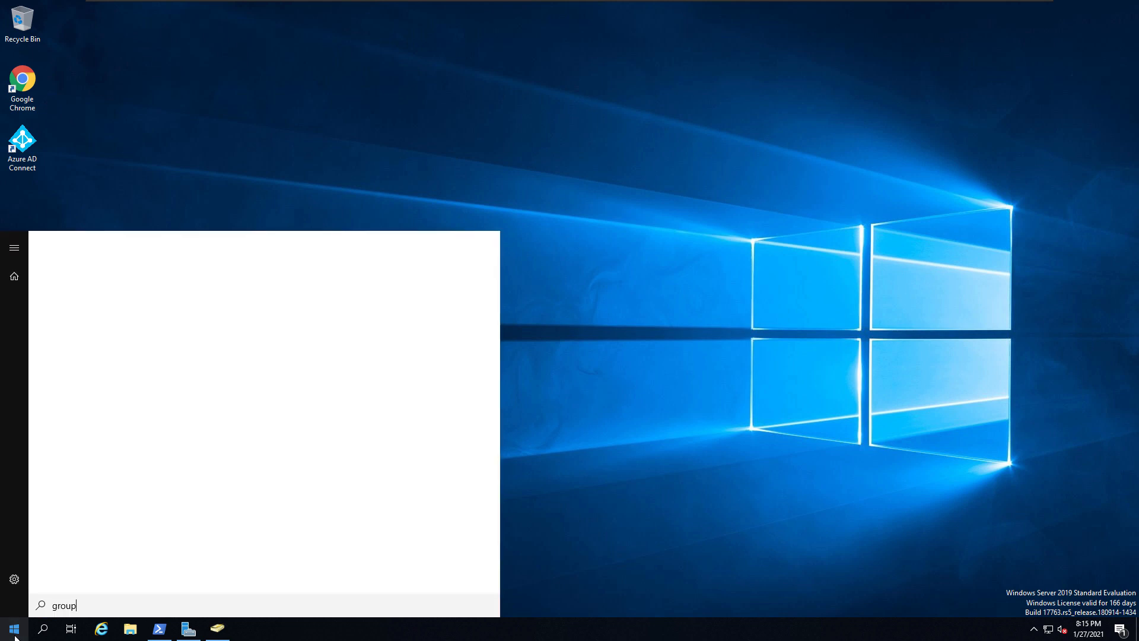
click(81, 314)
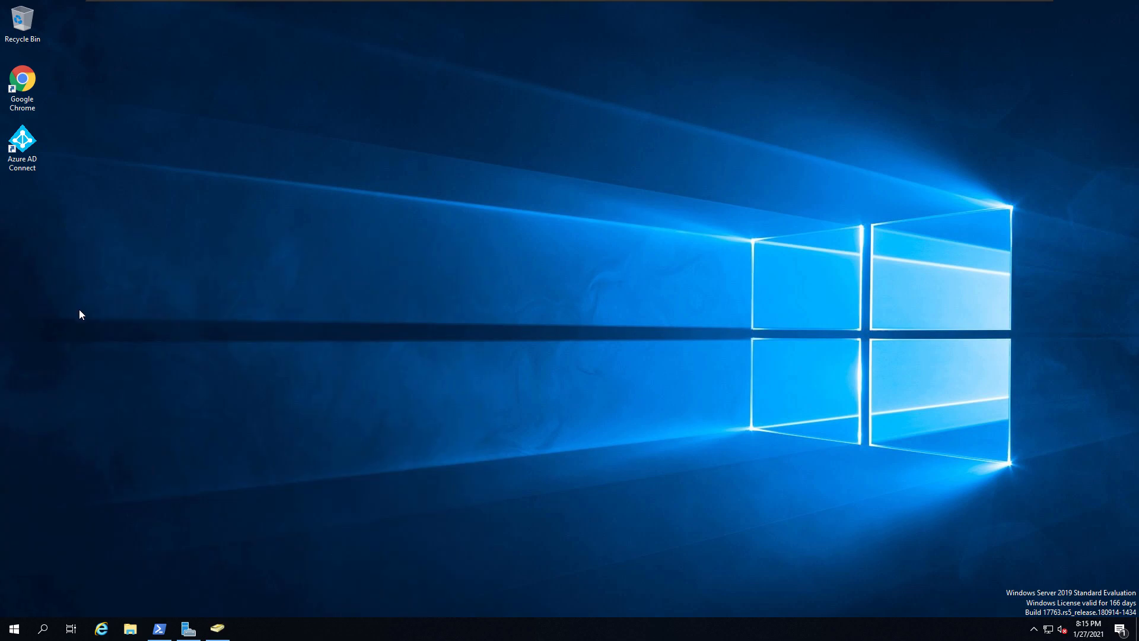
click(479, 90)
click(645, 337)
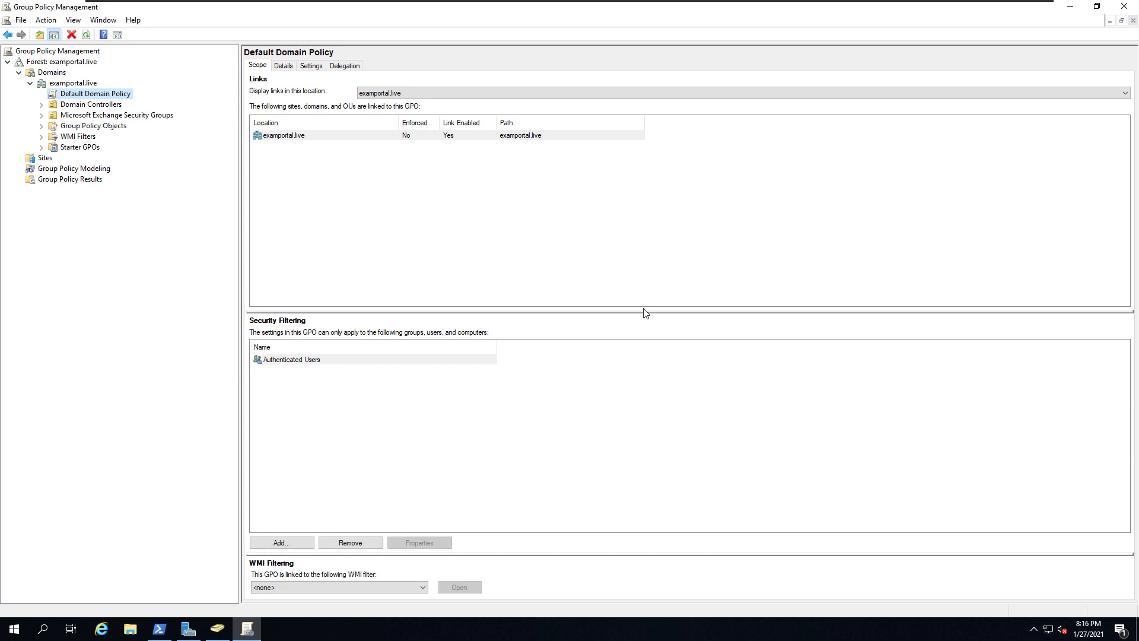
right_click(96, 97)
click(115, 104)
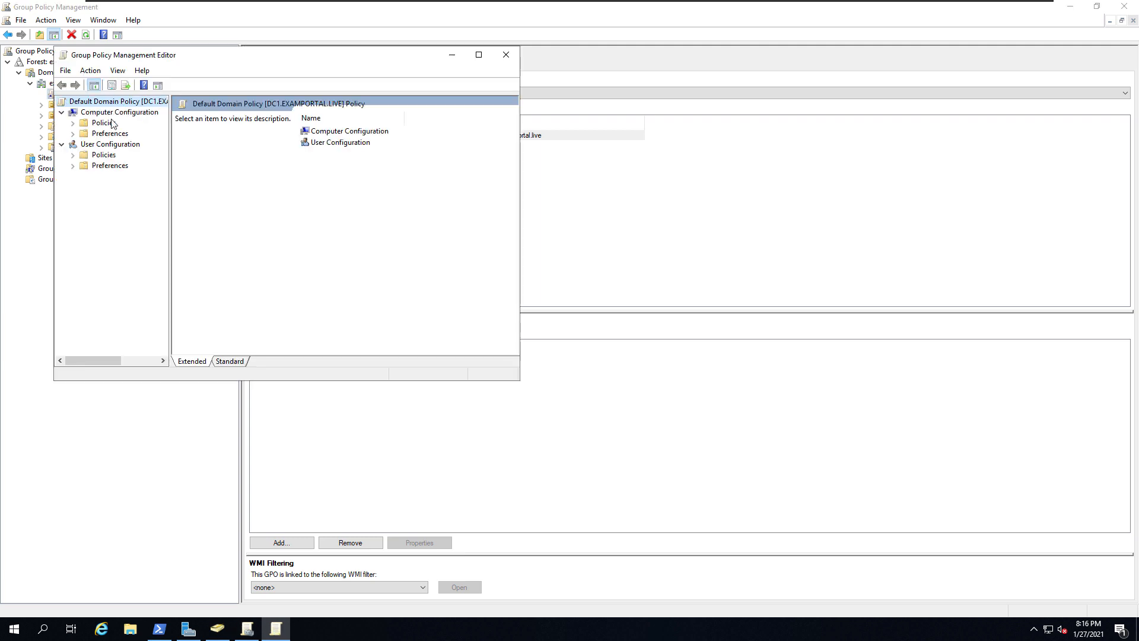
- Navigate to Internet Explorer > Internet Control Panel > Security Page and select Site to Zone Assignment List
click(109, 124)
double_click(109, 124)
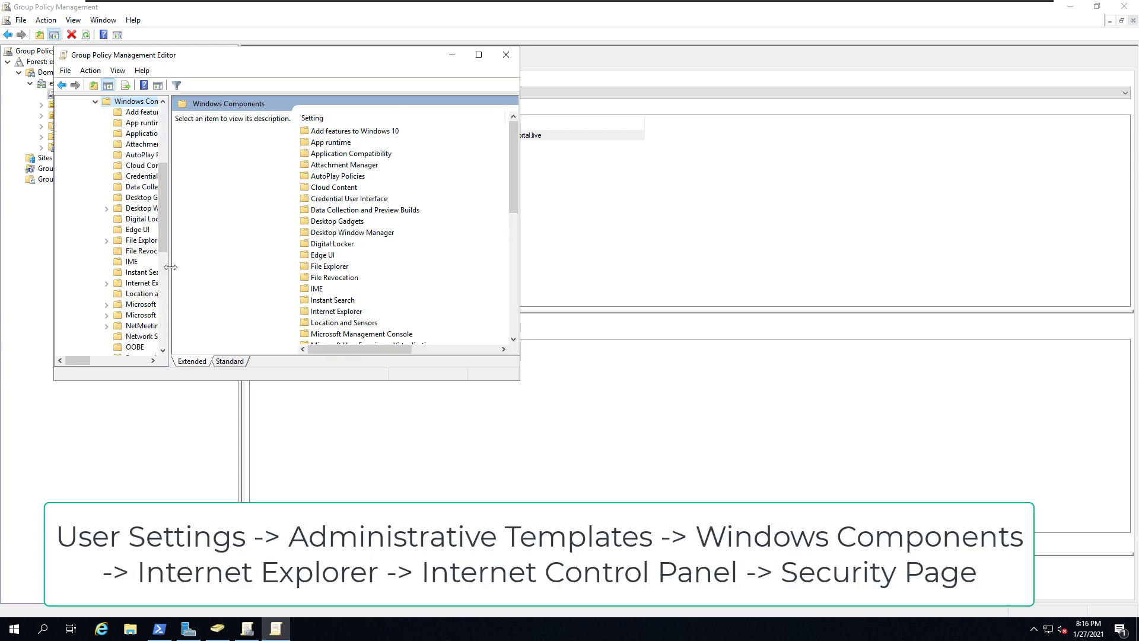
drag(170, 267, 222, 267)
double_click(159, 283)
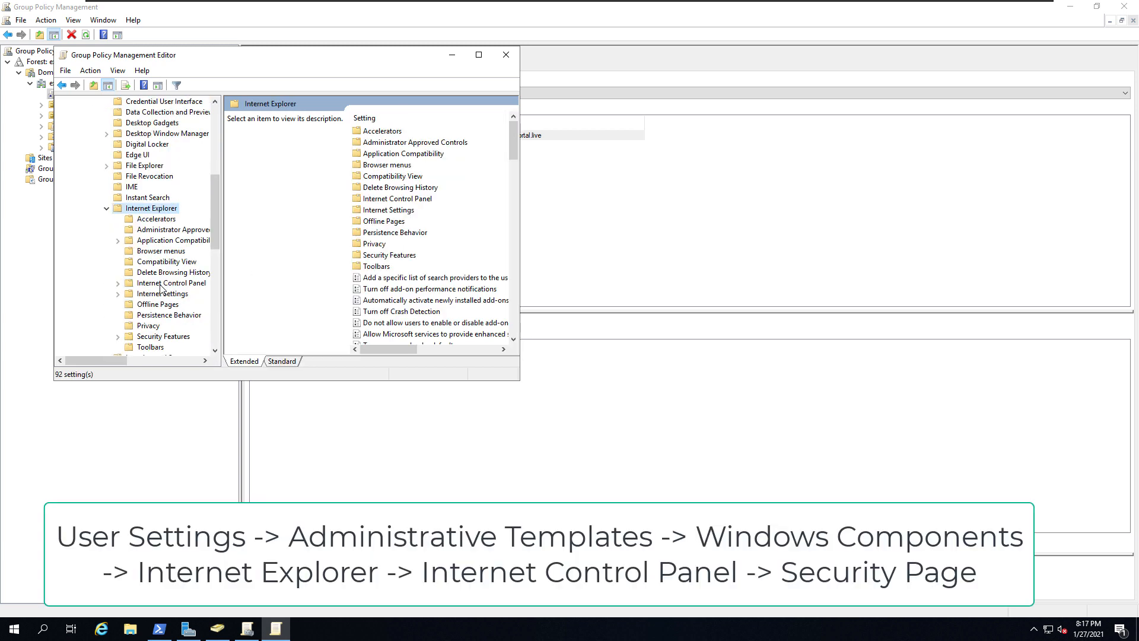
click(153, 315)
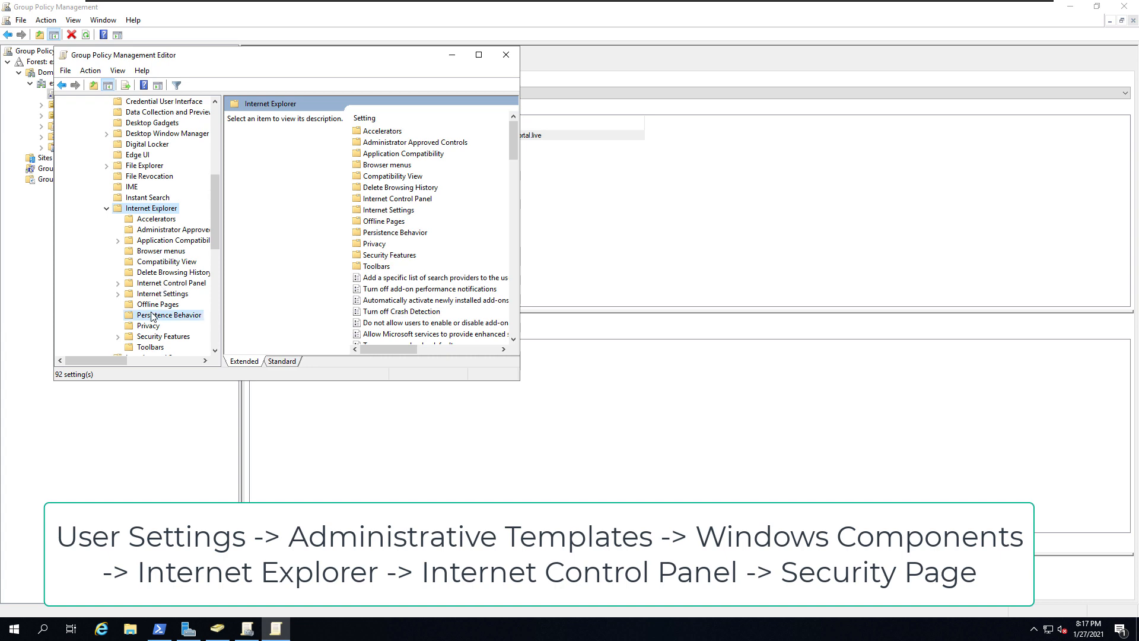
scroll(152, 316, down, 1)
scroll(152, 315, down, 2)
double_click(165, 187)
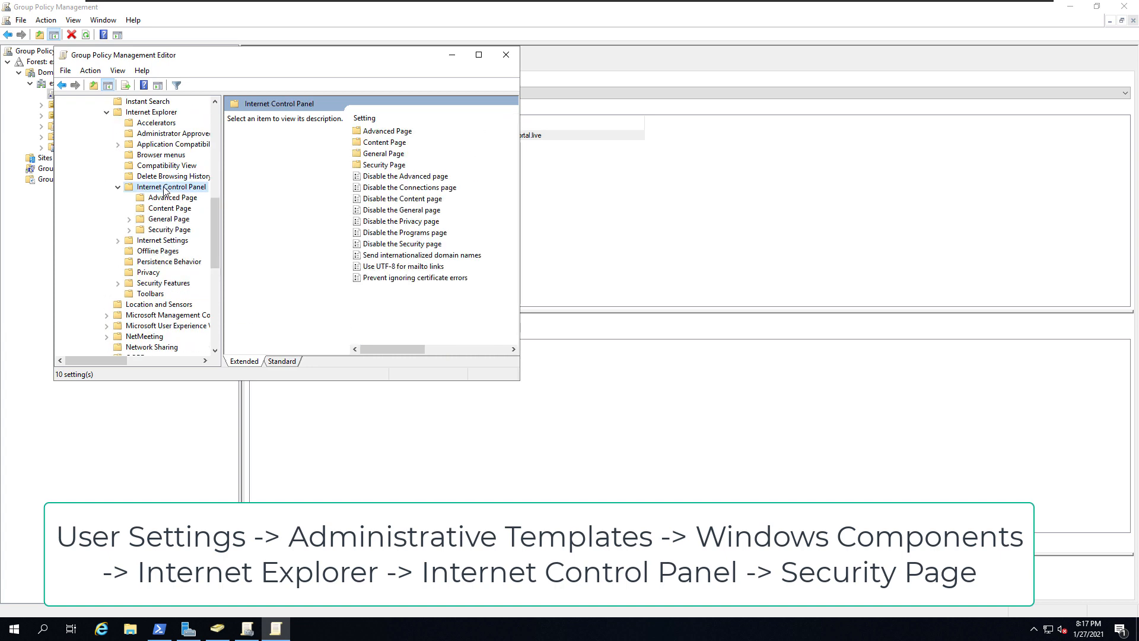
double_click(168, 231)
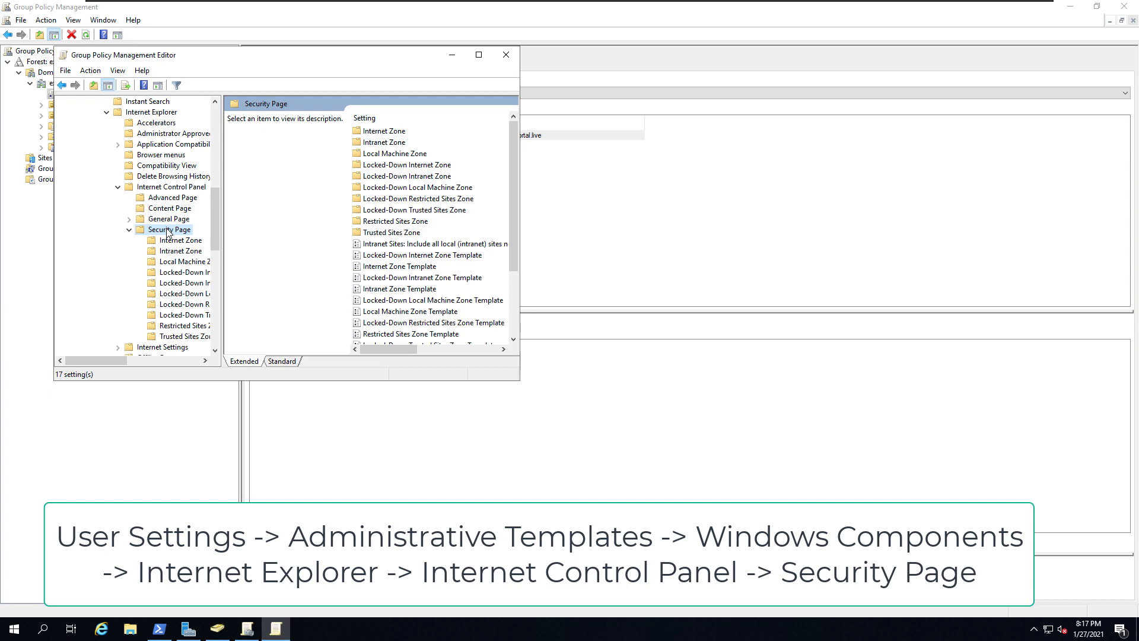
key(super+Up)
click(329, 351)
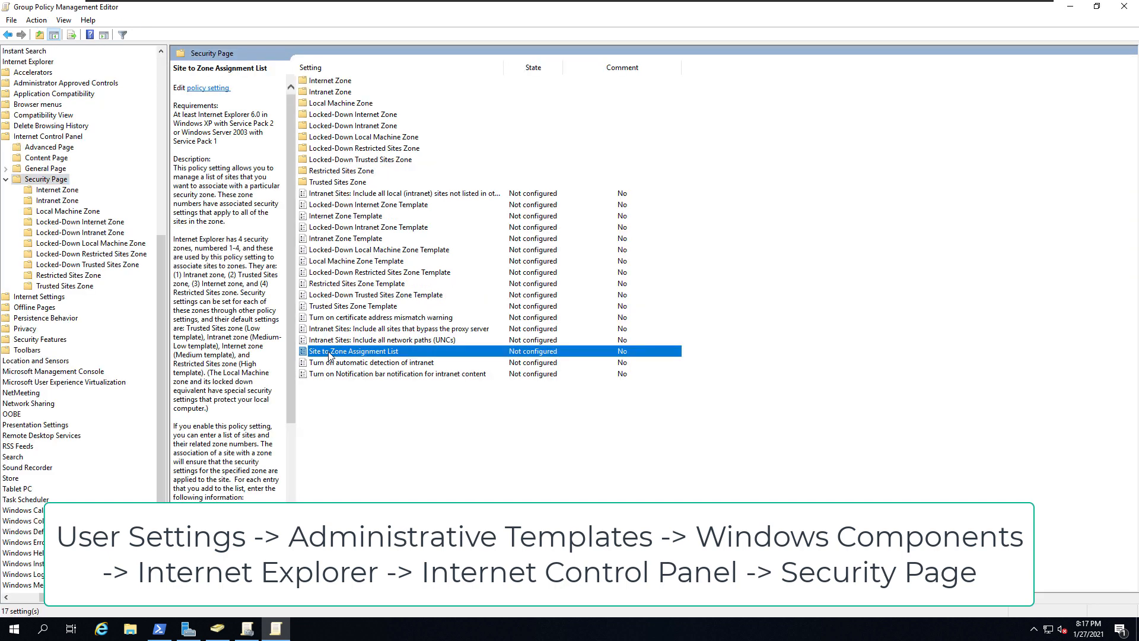
double_click(382, 354)
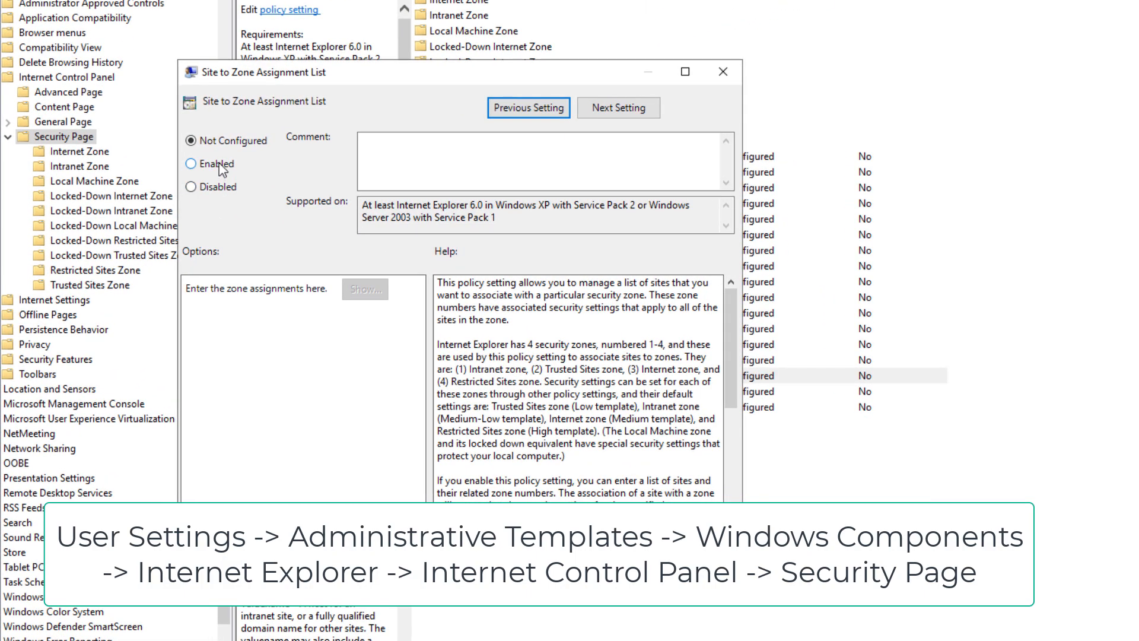
click(221, 167)
click(365, 289)
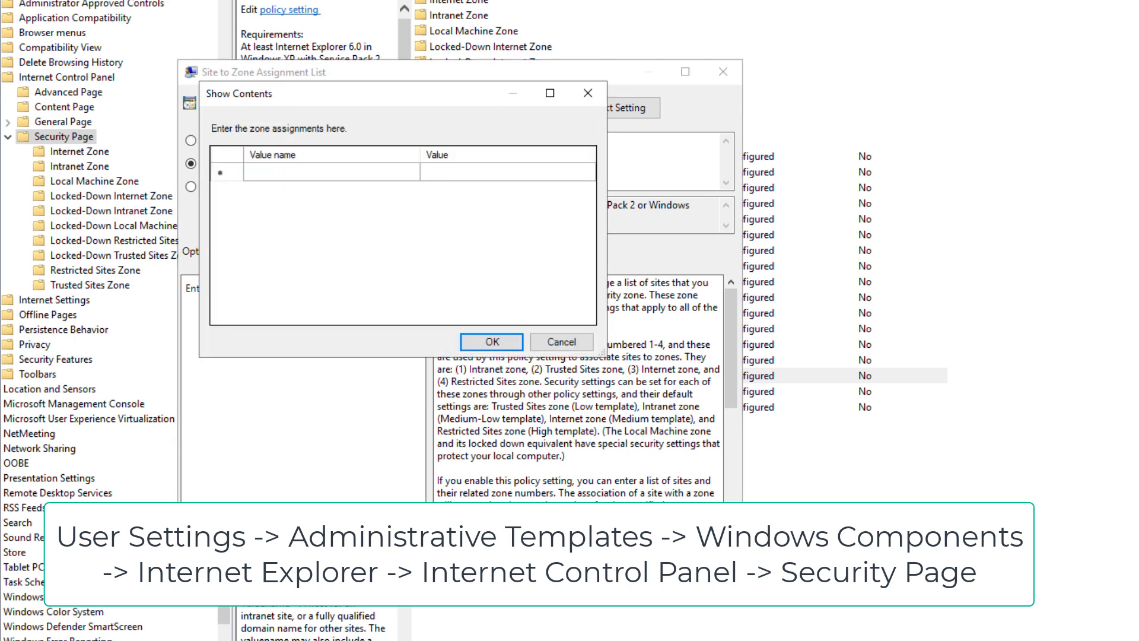
click(280, 178)
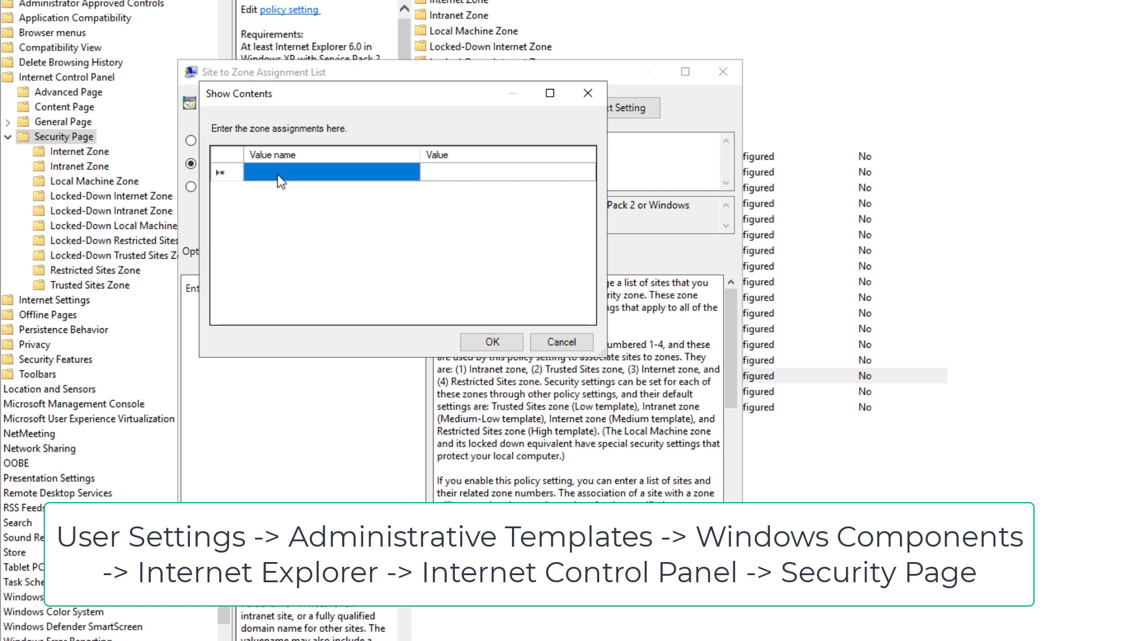
click(279, 174)
text(htt)
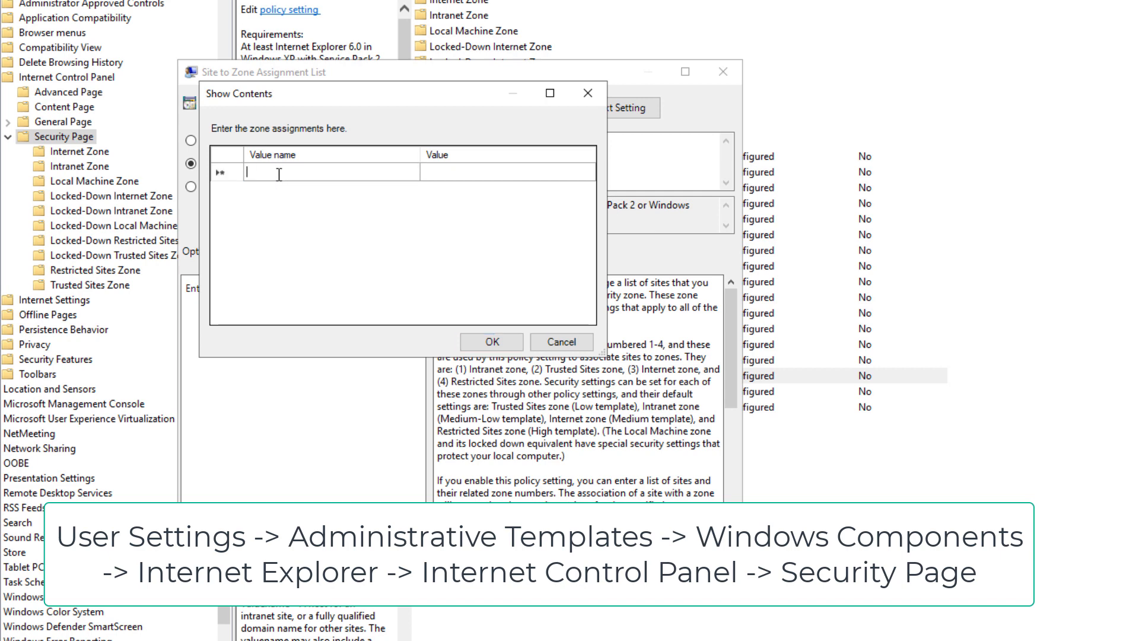
text(ps:)
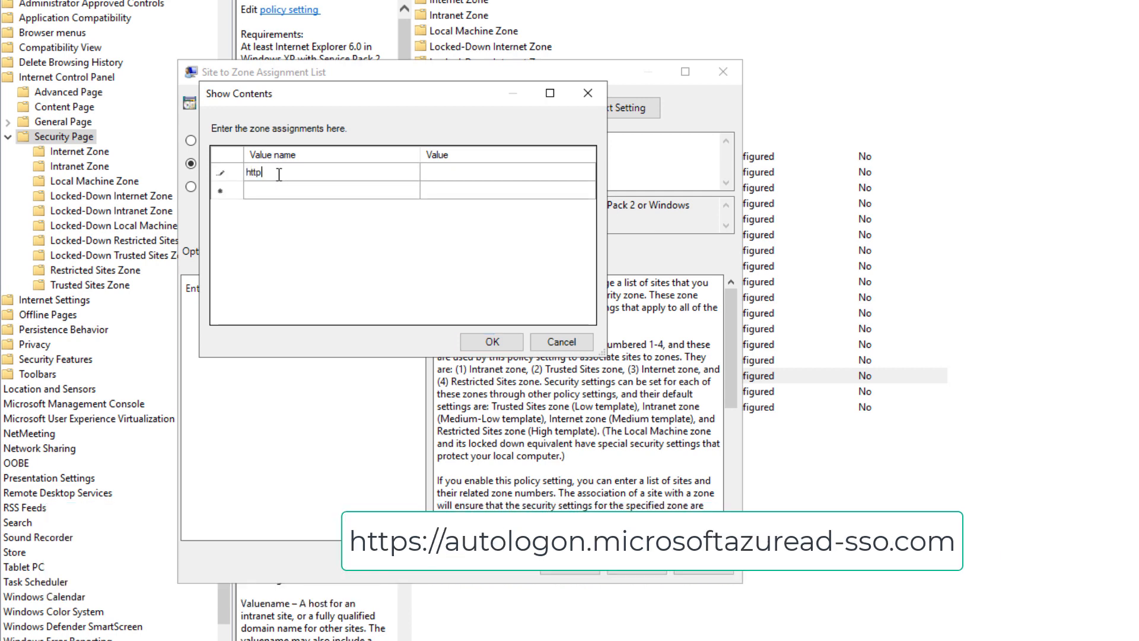
text(//autol)
text(ogoi)
text(n)
text(.microsoftazuread-sso.c...)
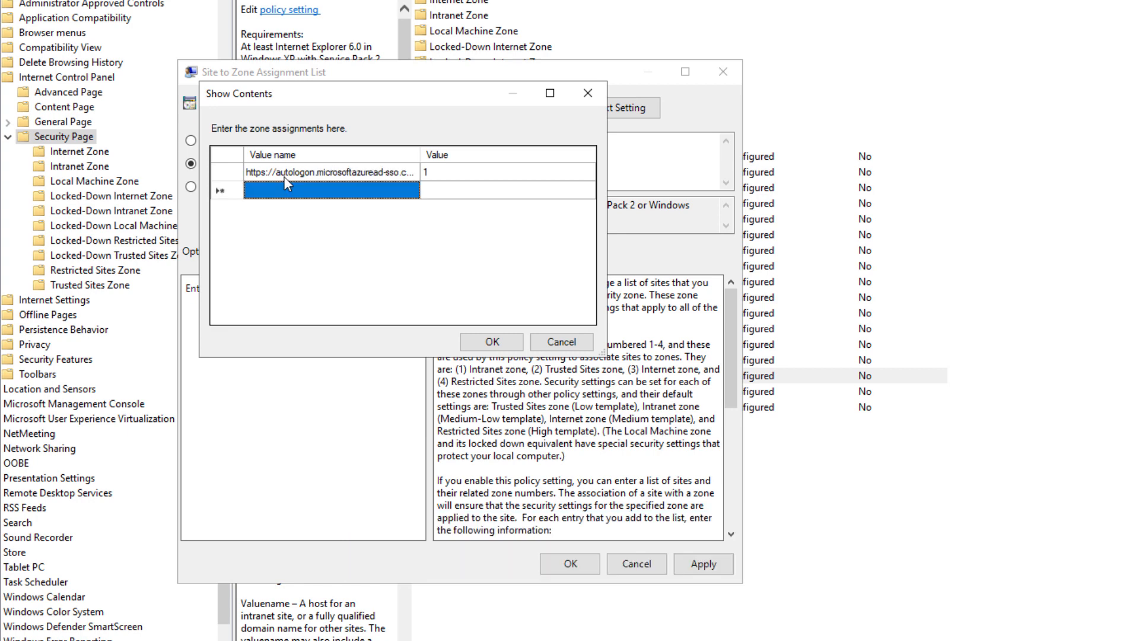
click(492, 342)
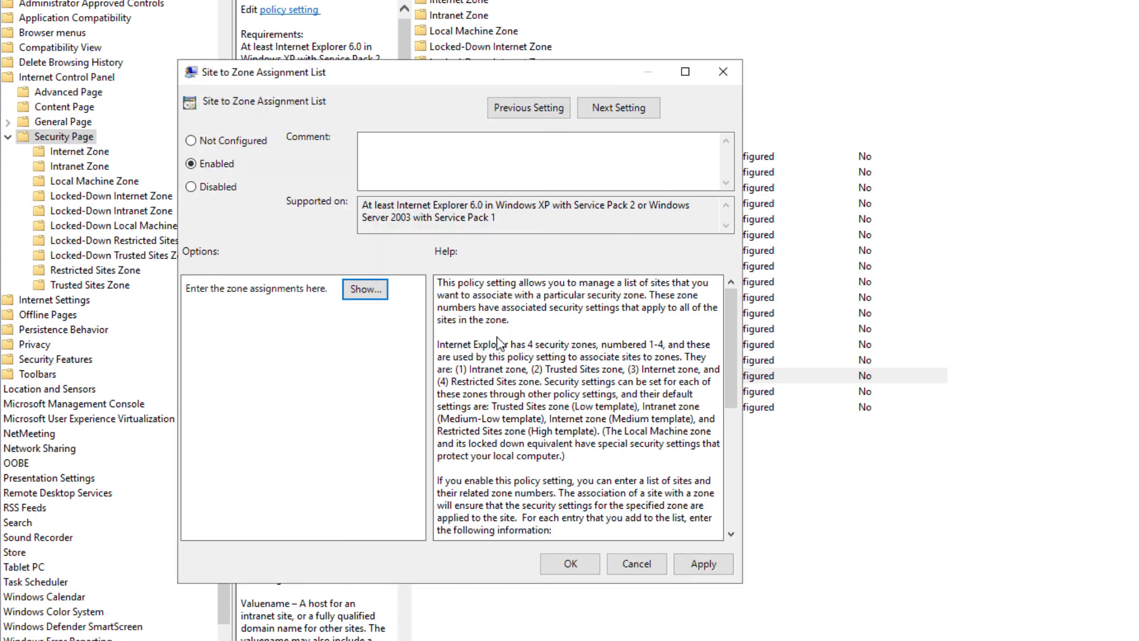
click(699, 565)
click(552, 570)
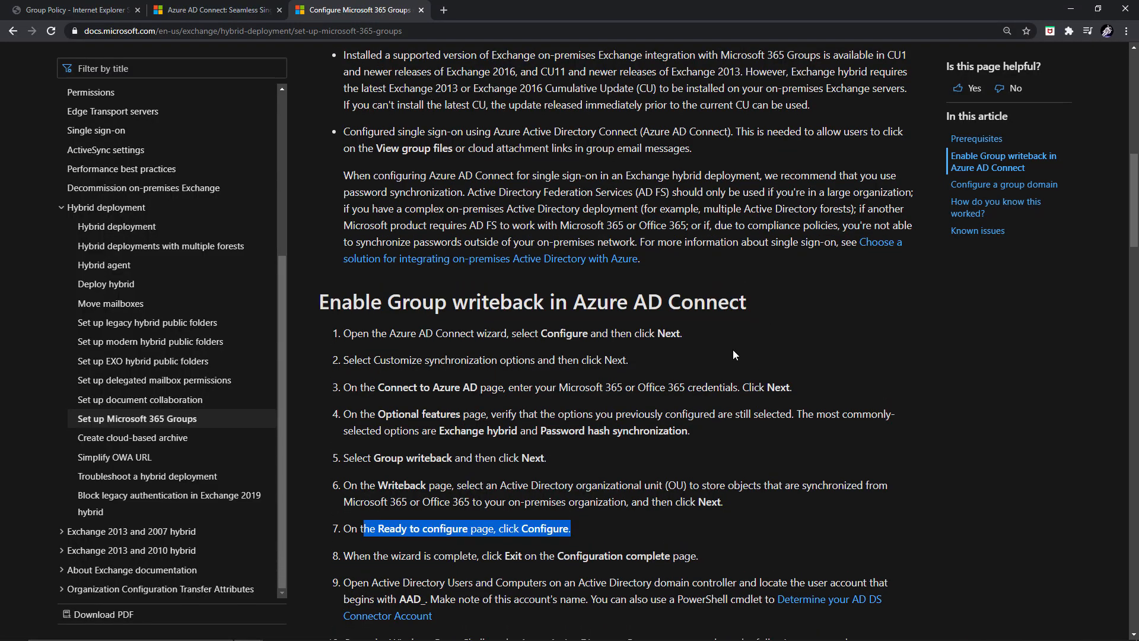
- Scroll the Microsoft 365 Groups guide and highlight the 'Determine your AD DS Connector Account' text
scroll(732, 350, down, 4)
drag(647, 321, 339, 326)
click(788, 378)
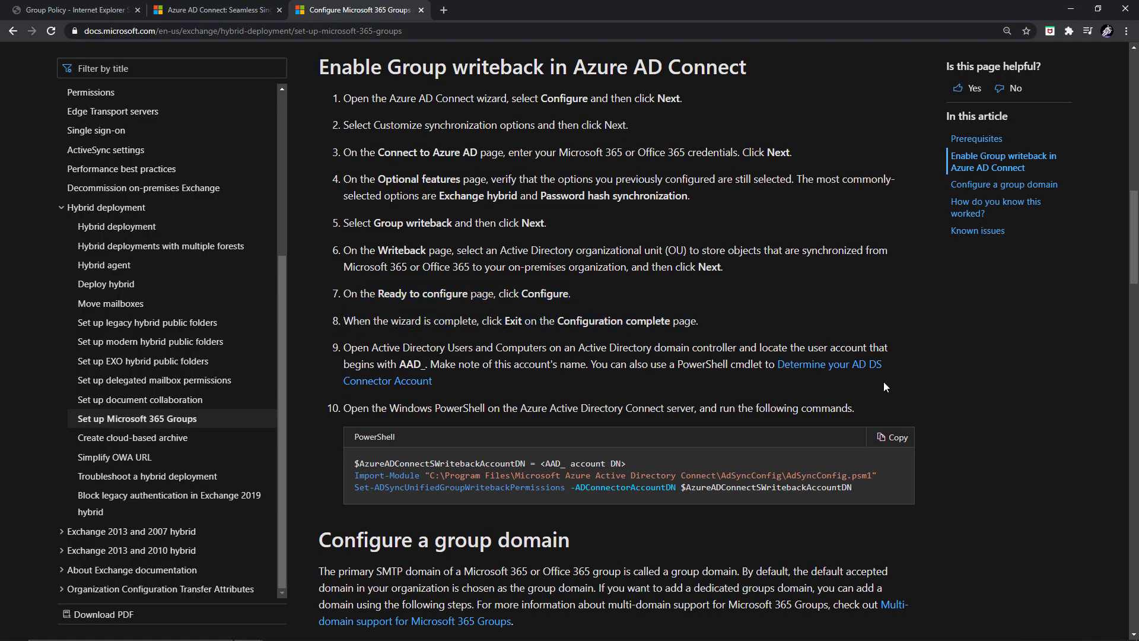
drag(462, 382, 778, 364)
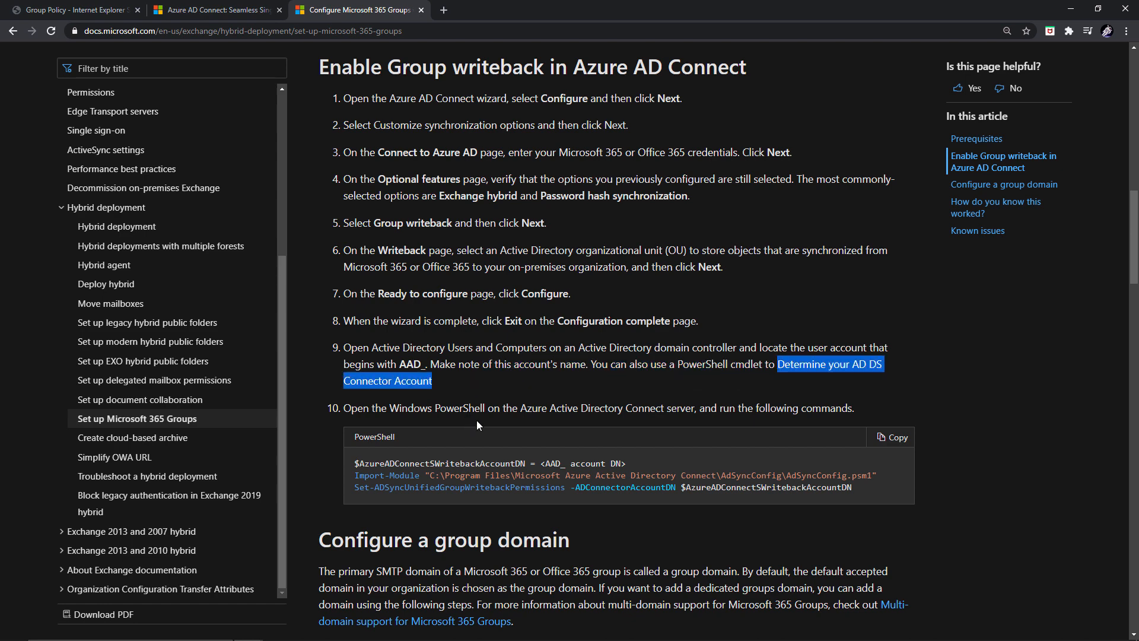
- Highlight the <AAD_ account DN> placeholder, writeback variable and AdSyncConfig module path, then paste the lookup command
scroll(477, 423, down, 1)
drag(855, 428, 356, 404)
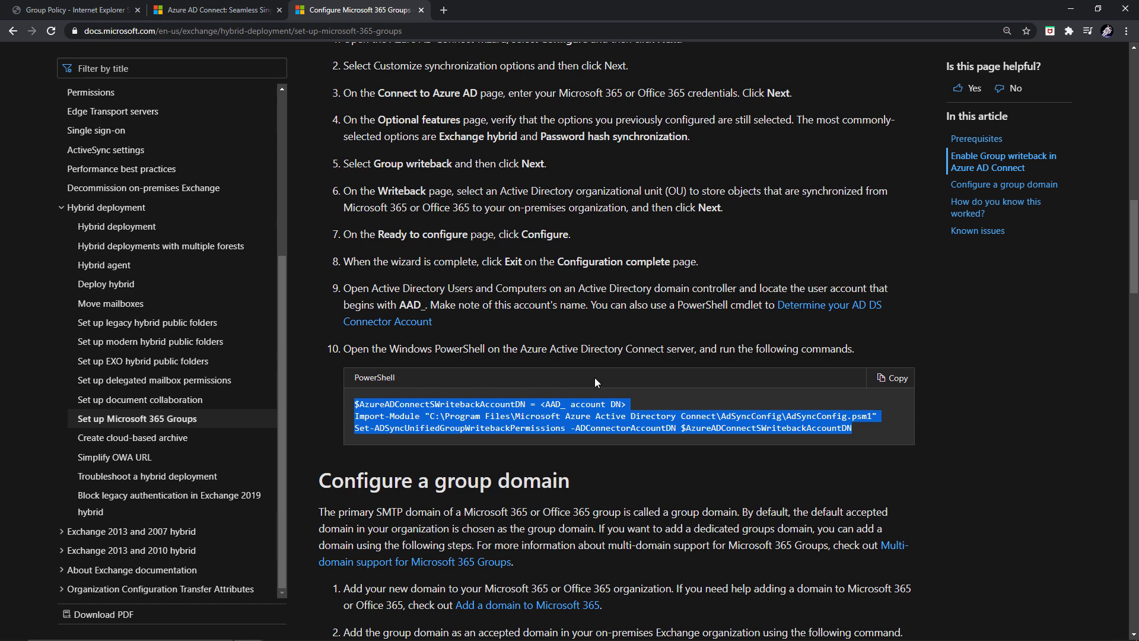
drag(635, 403, 542, 406)
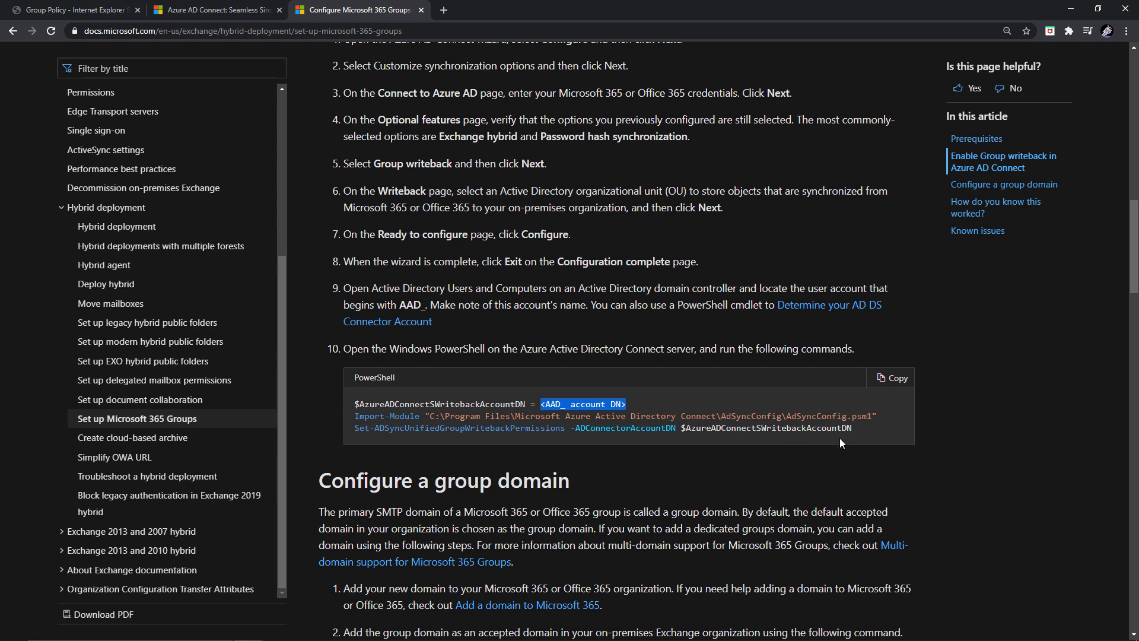
drag(853, 427, 684, 430)
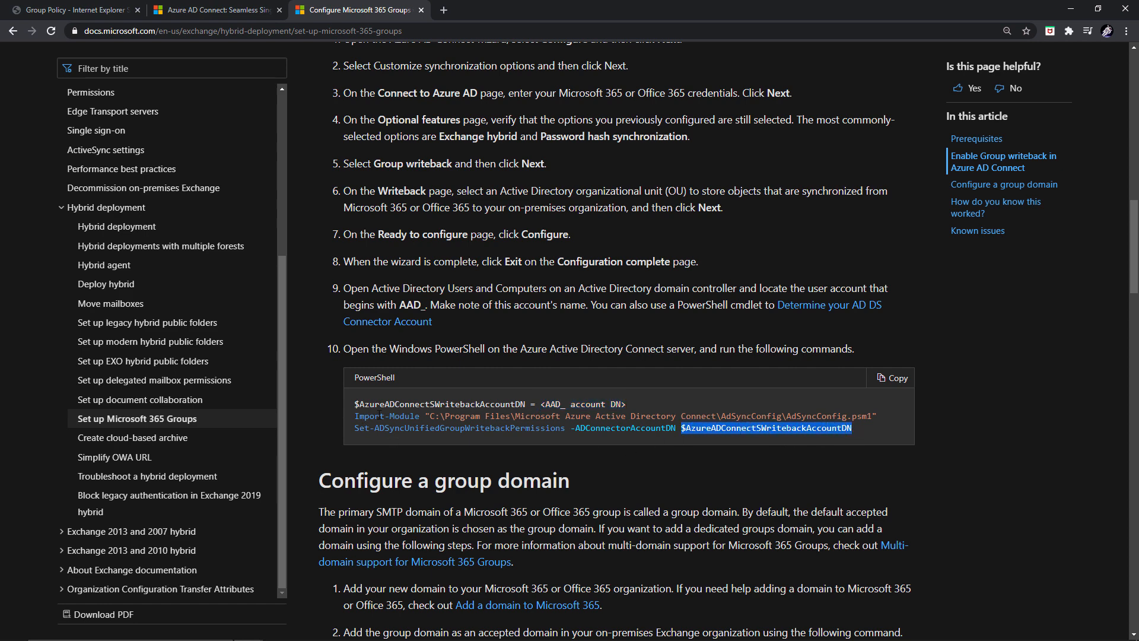
drag(439, 416, 414, 441)
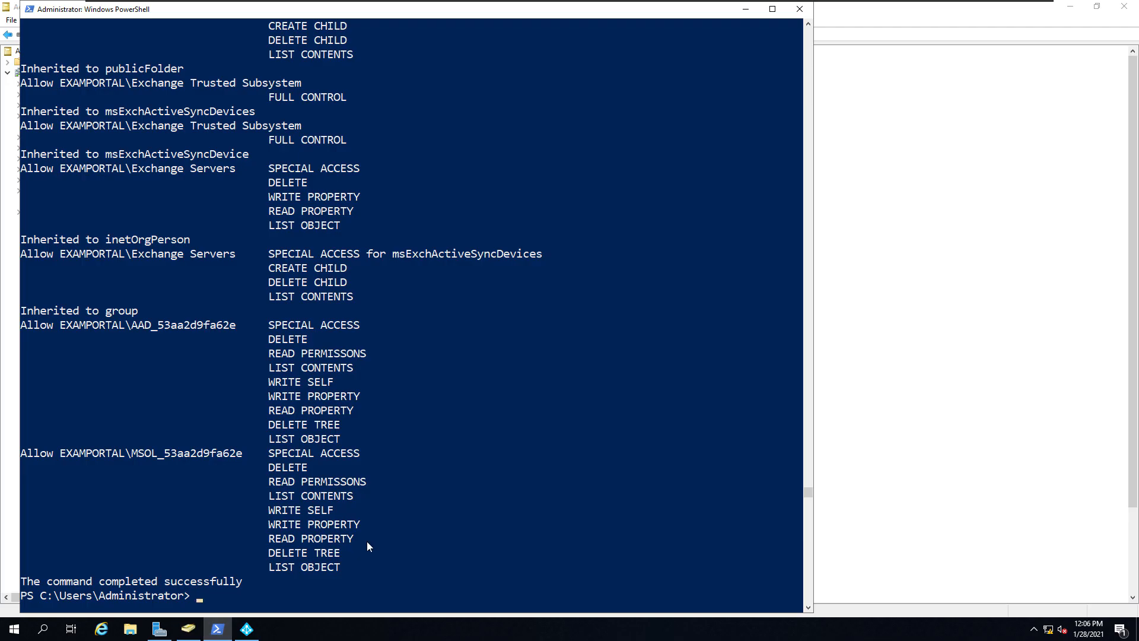
text(Get-ADSyncADConnectorAccount)
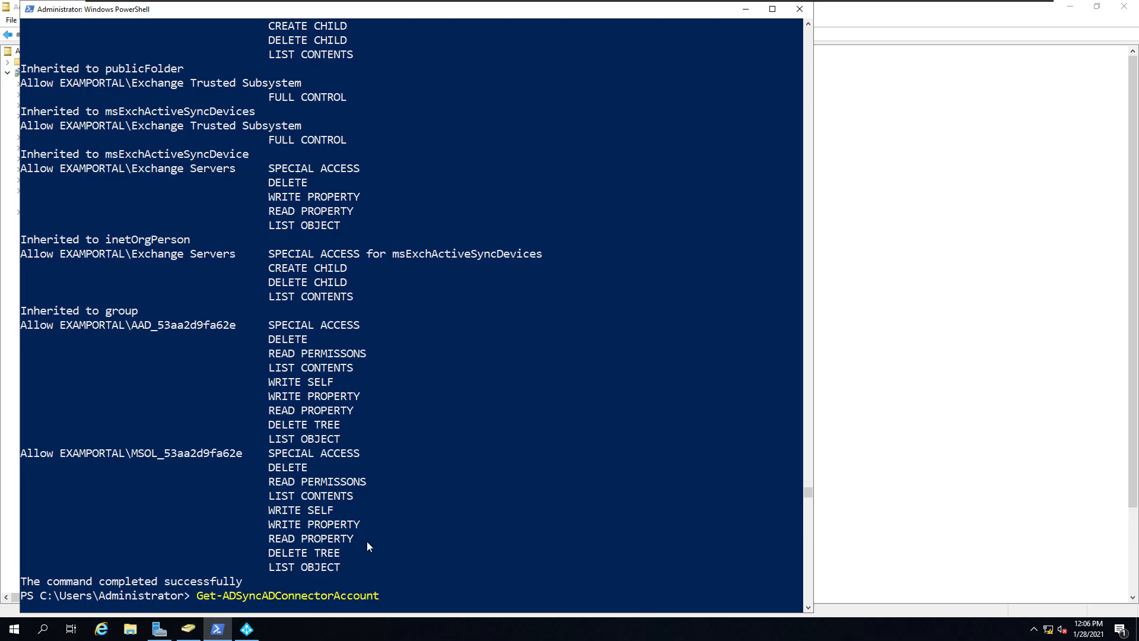
- Run Get-ADSyncADConnectorAccount to reveal the examportal.live MSOL_ connector account
key(Return)
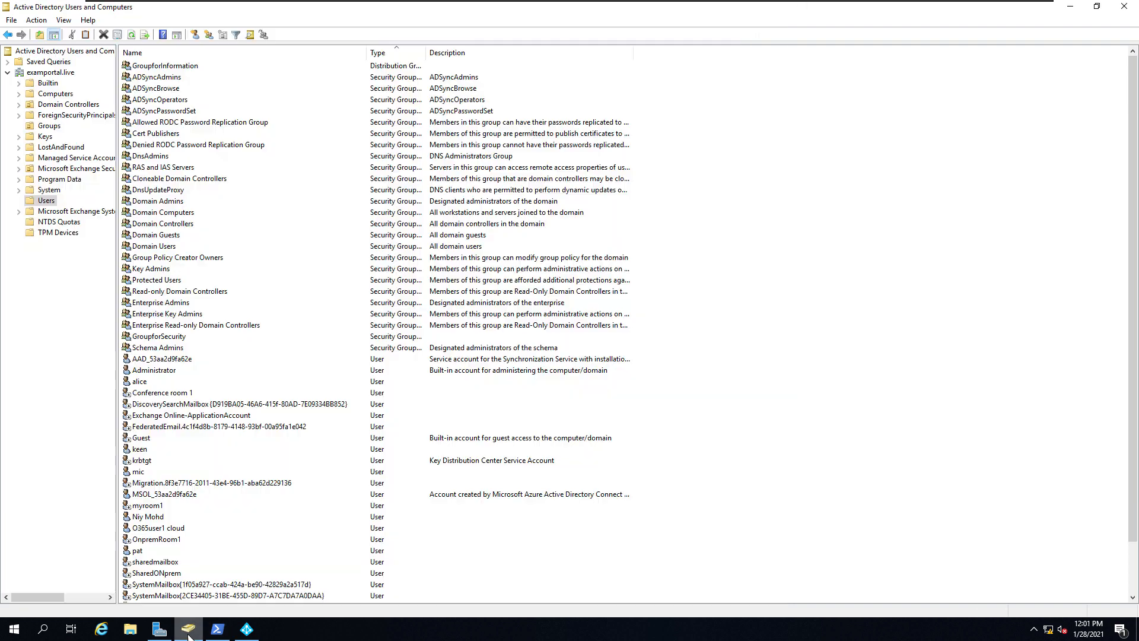
- Open the properties of the MSOL_ synchronization account in the Users container
click(267, 404)
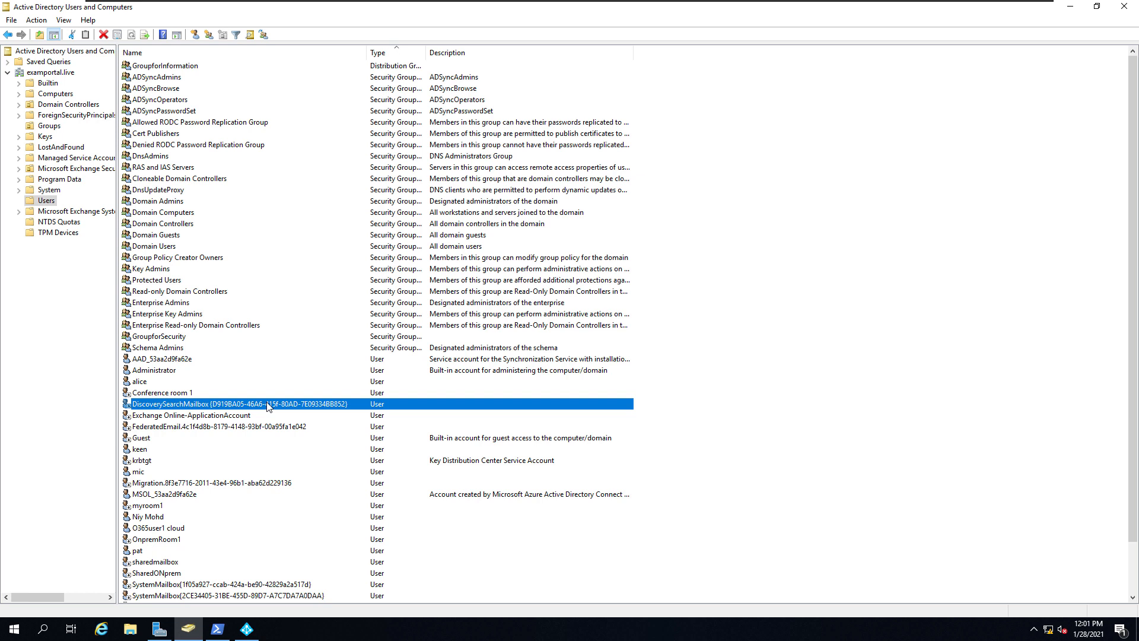
key(m)
key(m)
key(m)
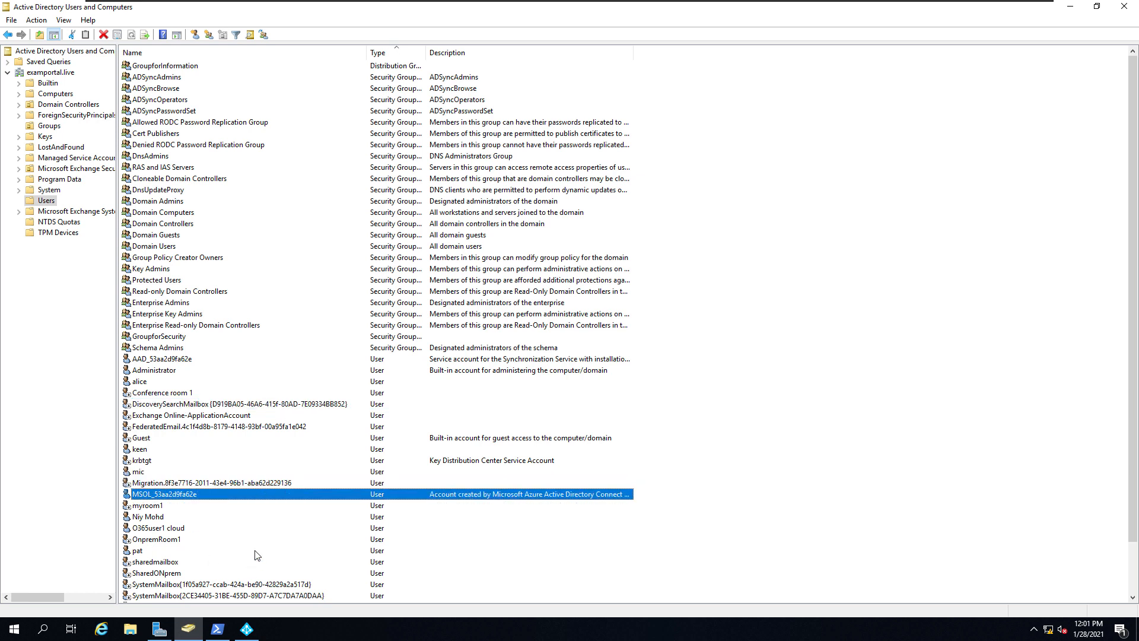
right_click(258, 495)
click(295, 468)
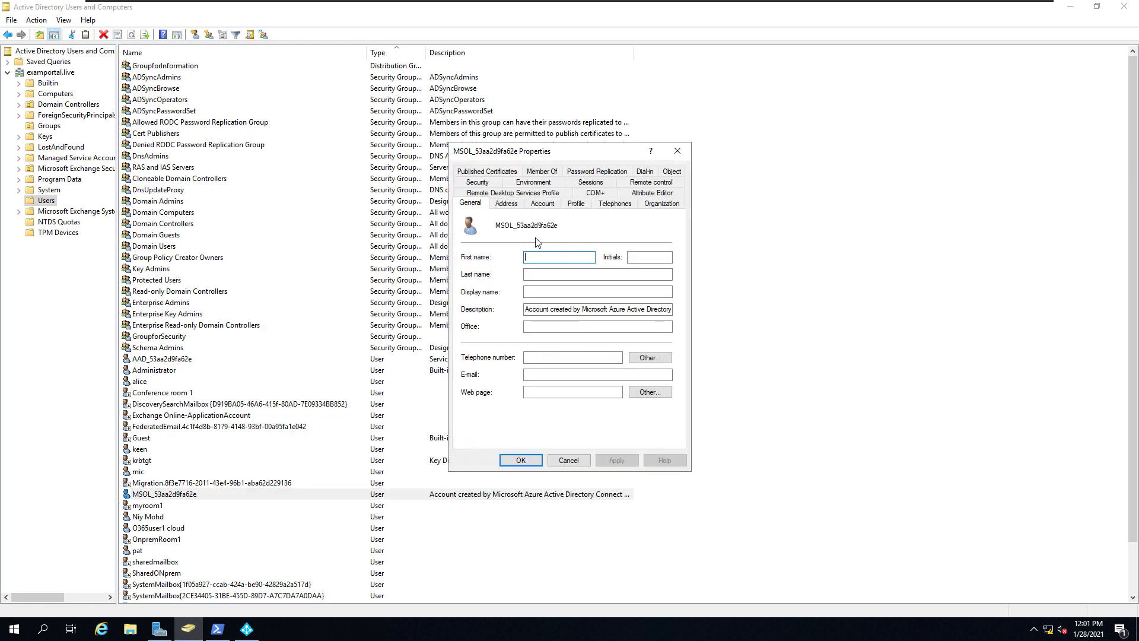
- Copy the account's distinguishedName value from the Attribute Editor
click(651, 194)
click(503, 328)
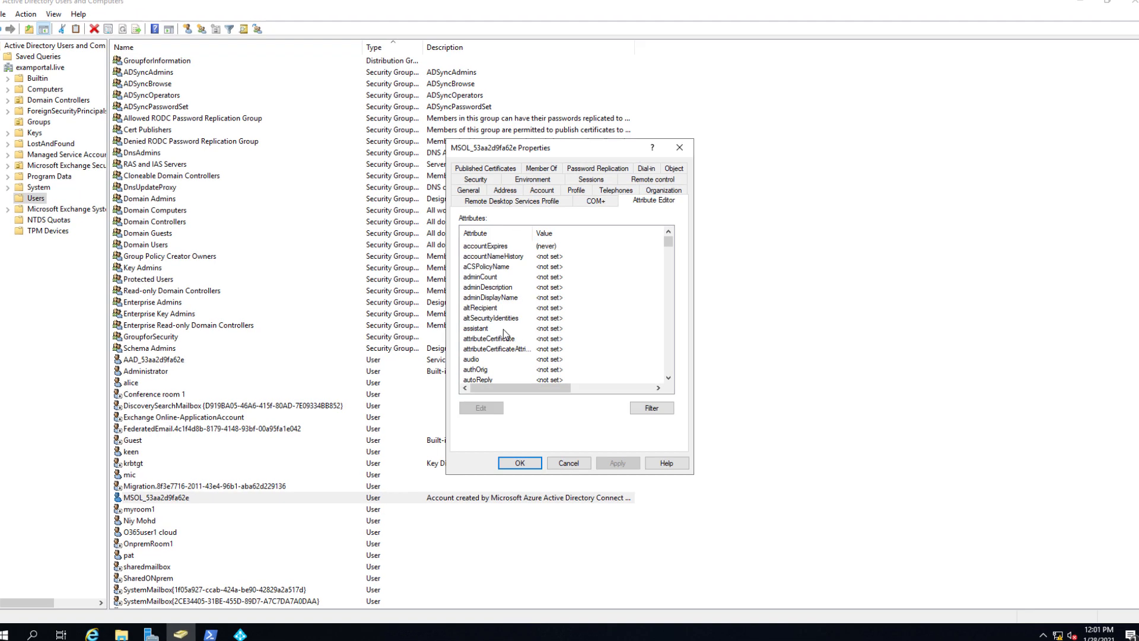
scroll(507, 347, down, 6)
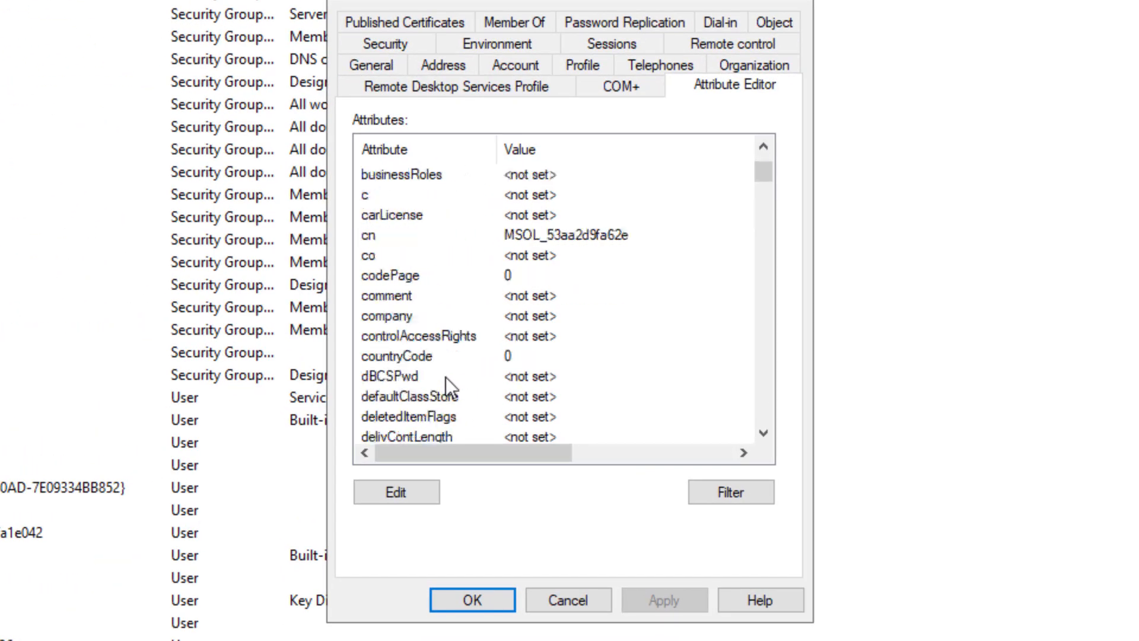
scroll(446, 378, down, 5)
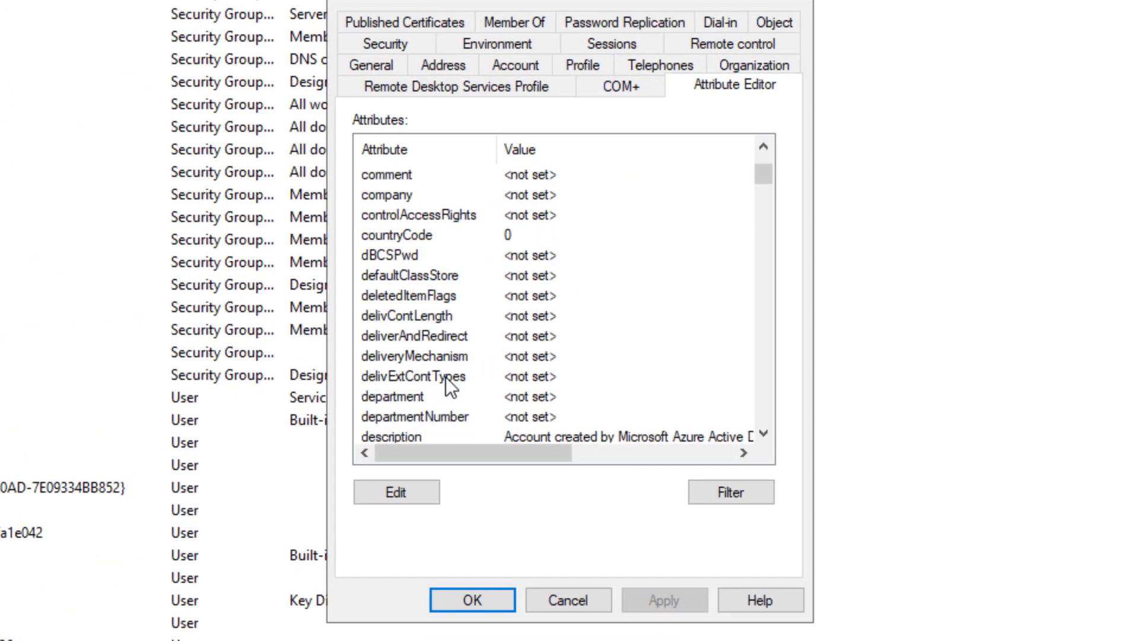
double_click(457, 354)
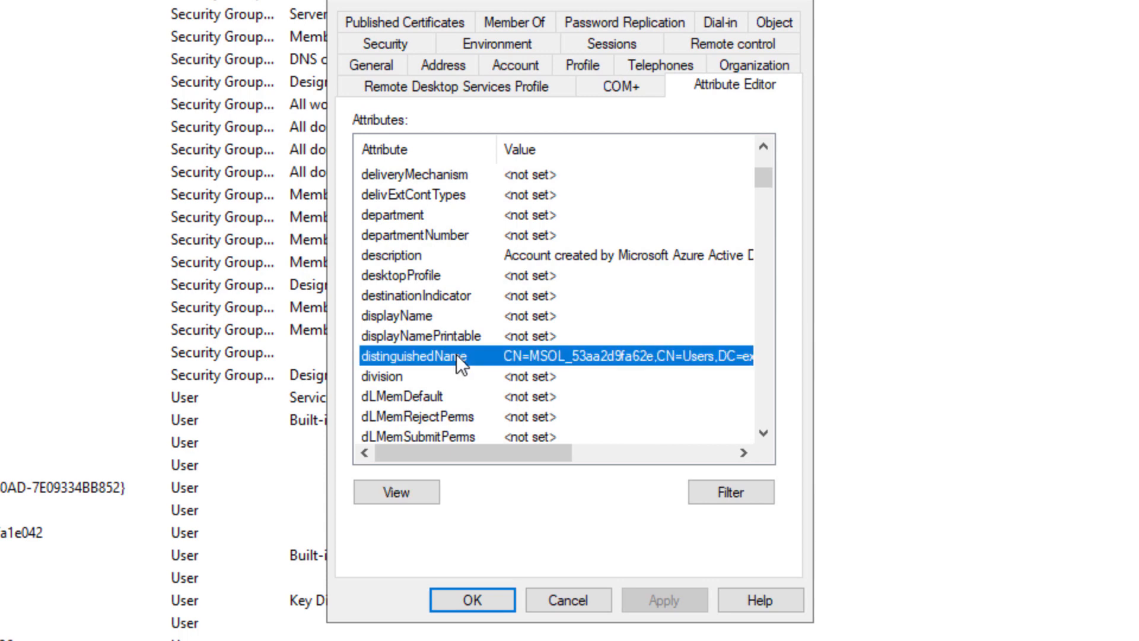
right_click(523, 320)
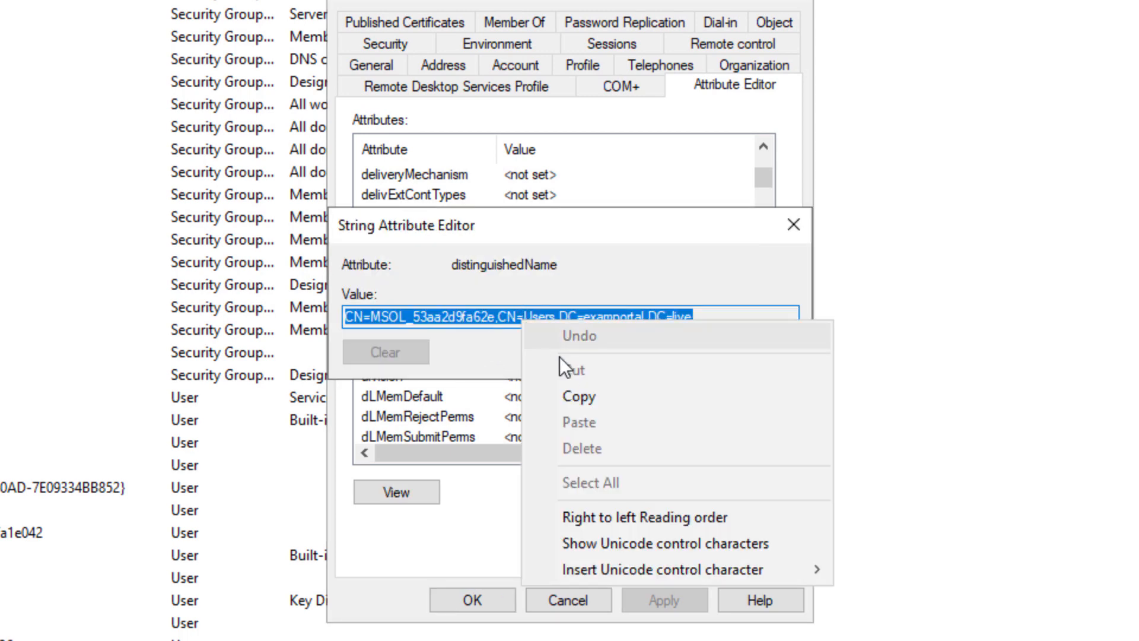
click(582, 393)
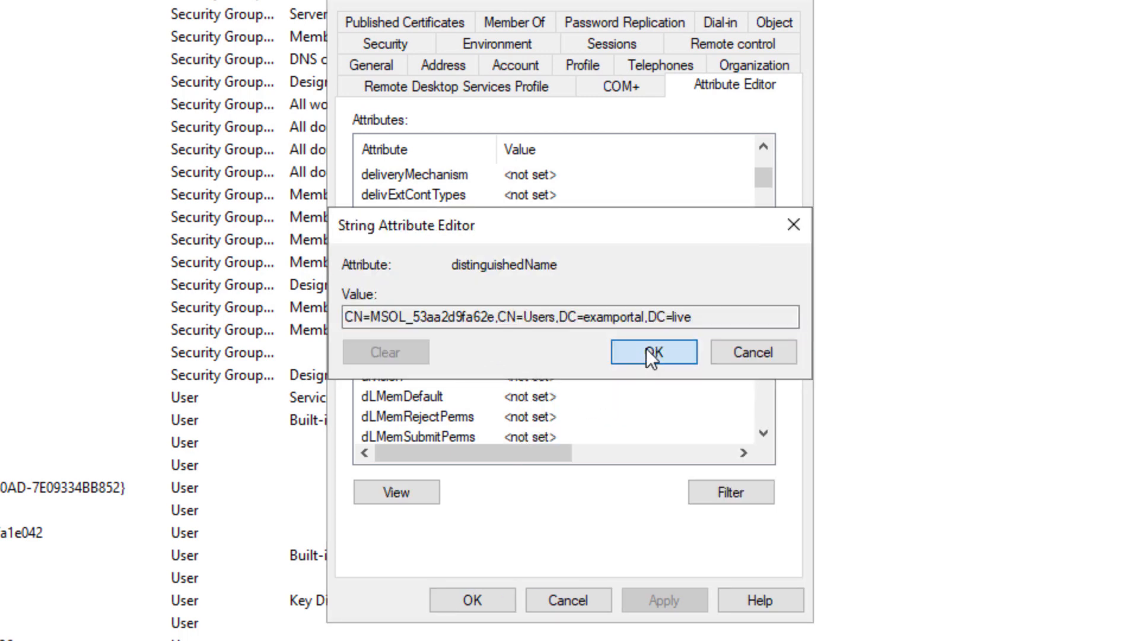
click(646, 350)
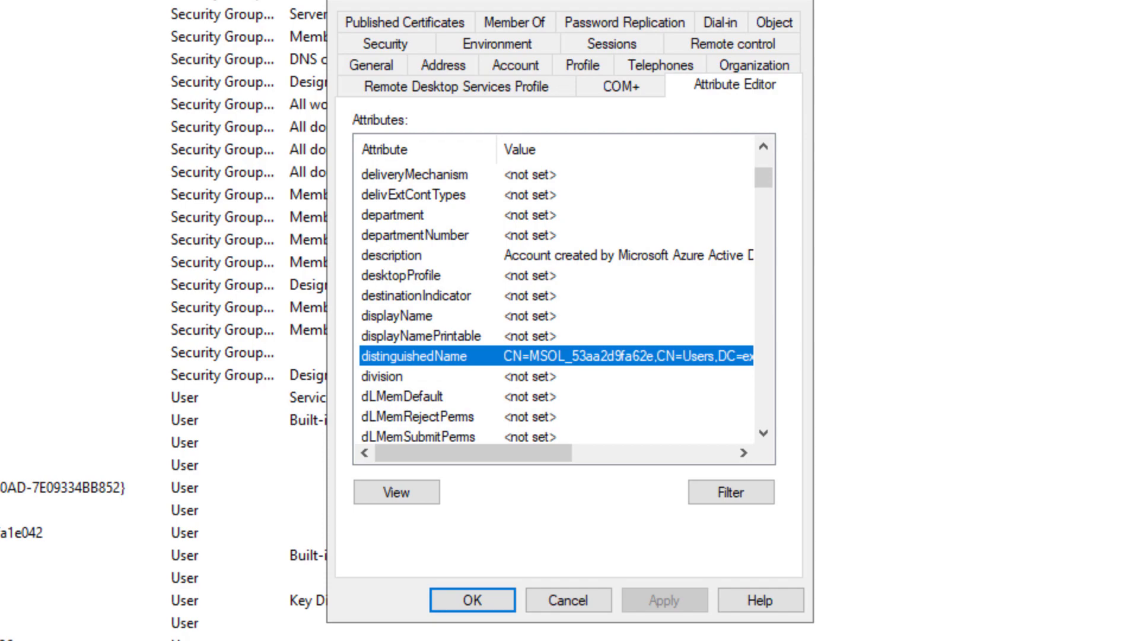
- Set $AzureADConnectSWritebackAccountDN to the copied MSOL_ account distinguished name
key(alt+Tab)
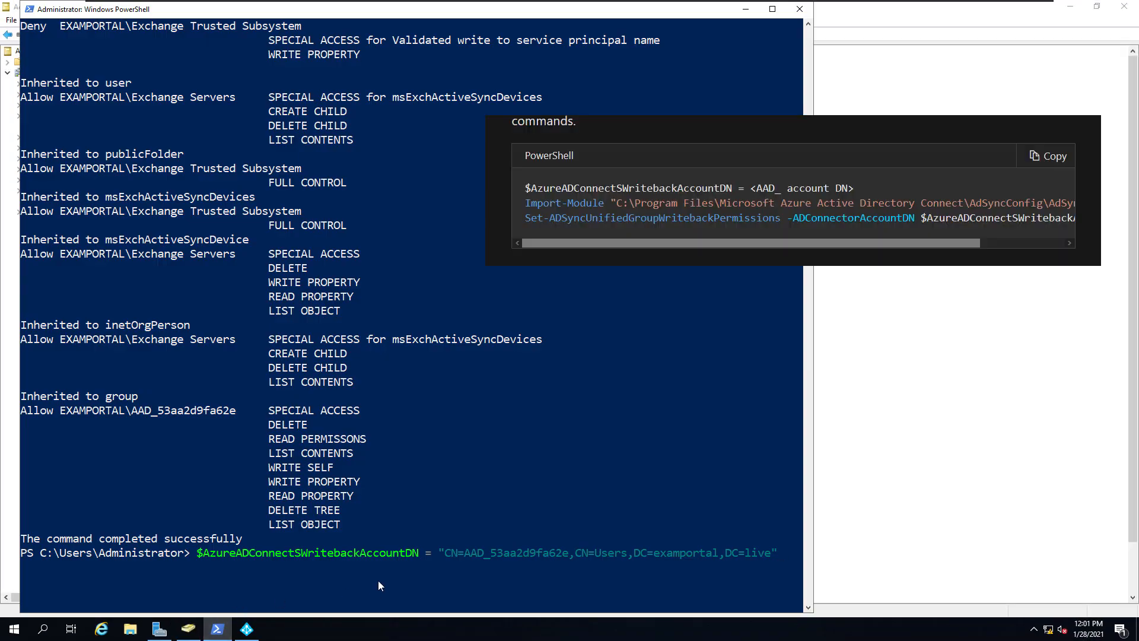
key(BackSpace)
key(BackSpace)
key(BackSpace)
key(BackSpace)
key(BackSpace)
key(BackSpace)
key(BackSpace)
key(BackSpace)
key(BackSpace)
key(BackSpace)
key(BackSpace)
key(BackSpace)
key(BackSpace)
key(BackSpace)
key(BackSpace)
key(BackSpace)
key(BackSpace)
key(BackSpace)
key(BackSpace)
key(BackSpace)
key(BackSpace)
key(BackSpace)
key(BackSpace)
key(BackSpace)
key(BackSpace)
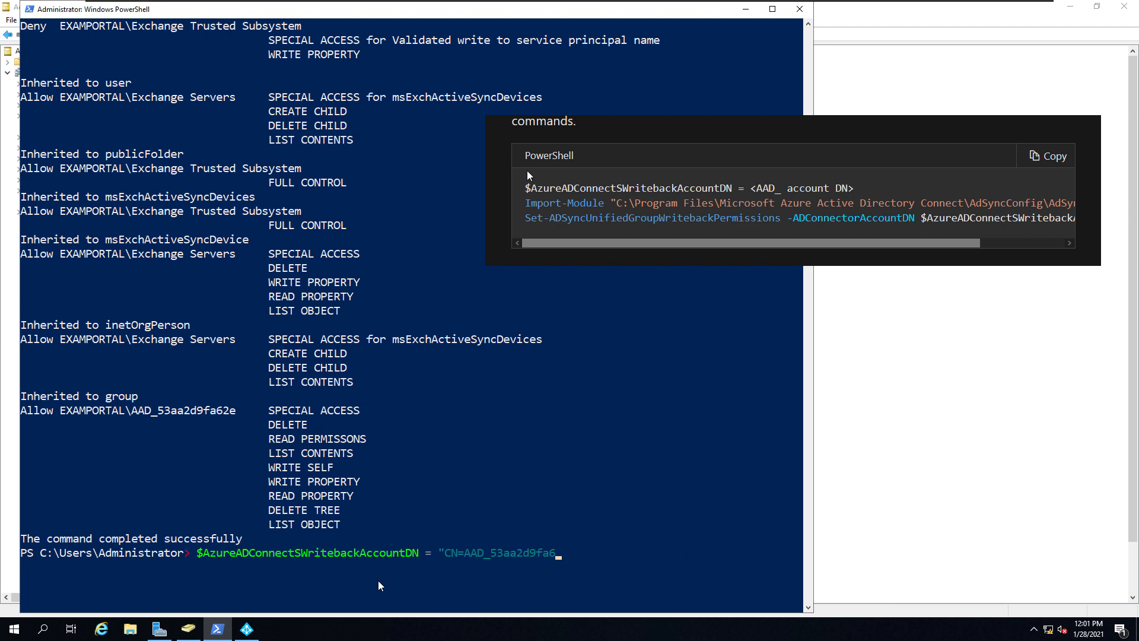
text(")
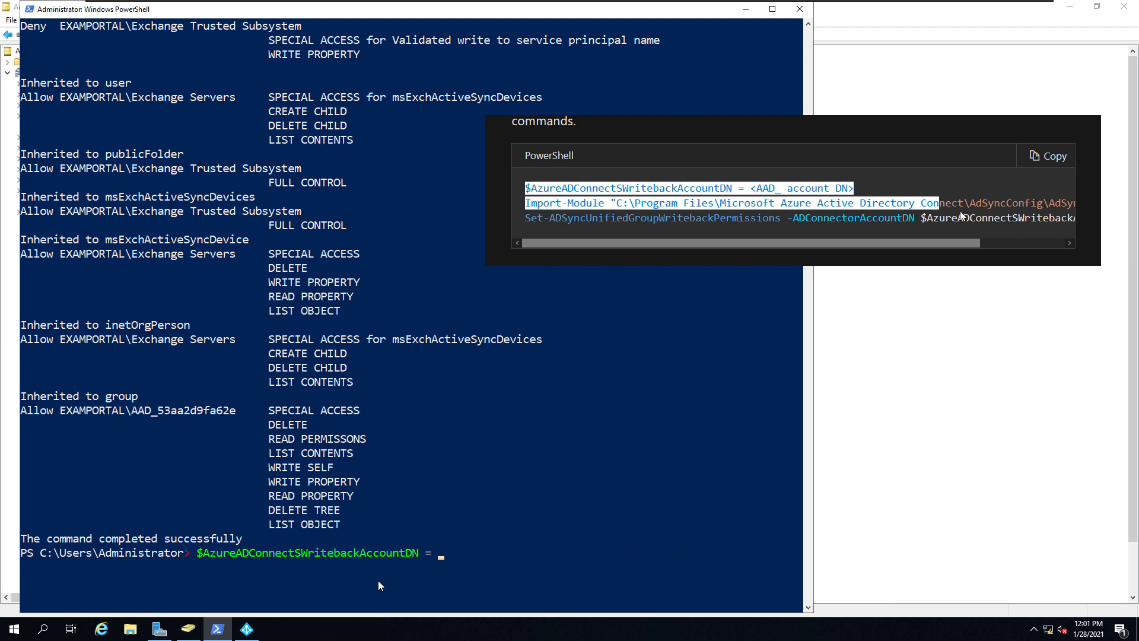
key(Left)
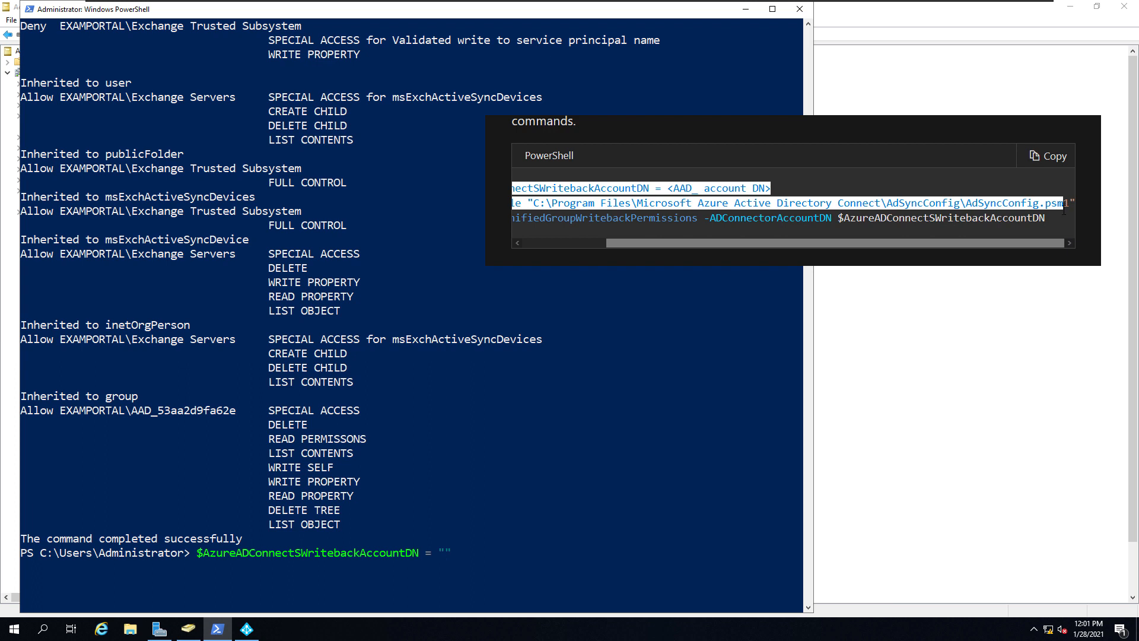
right_click(531, 567)
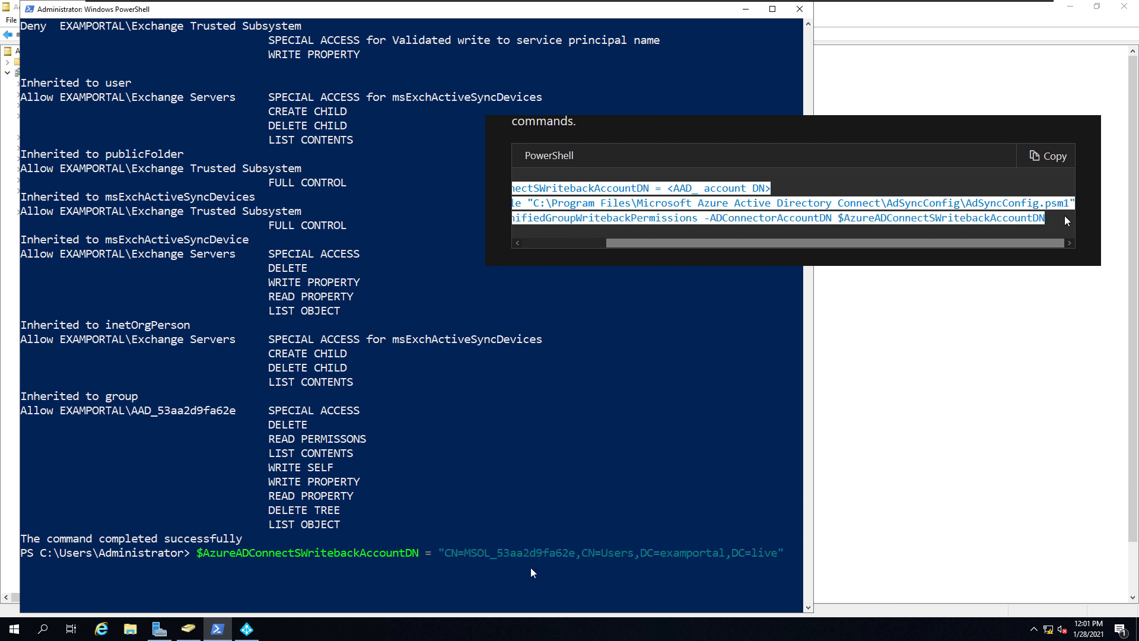
key(Return)
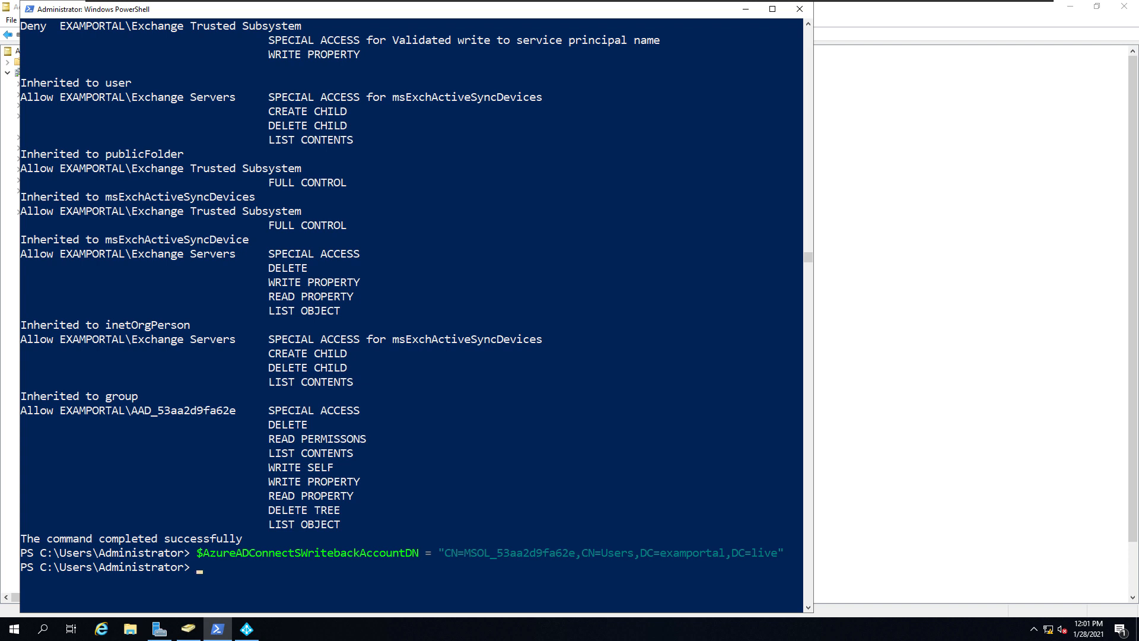
- Import AdSyncConfig, run Set-ADSyncUnifiedGroupWritebackPermissions and answer A (Yes to All)
key(Up)
key(Up)
key(Up)
key(Up)
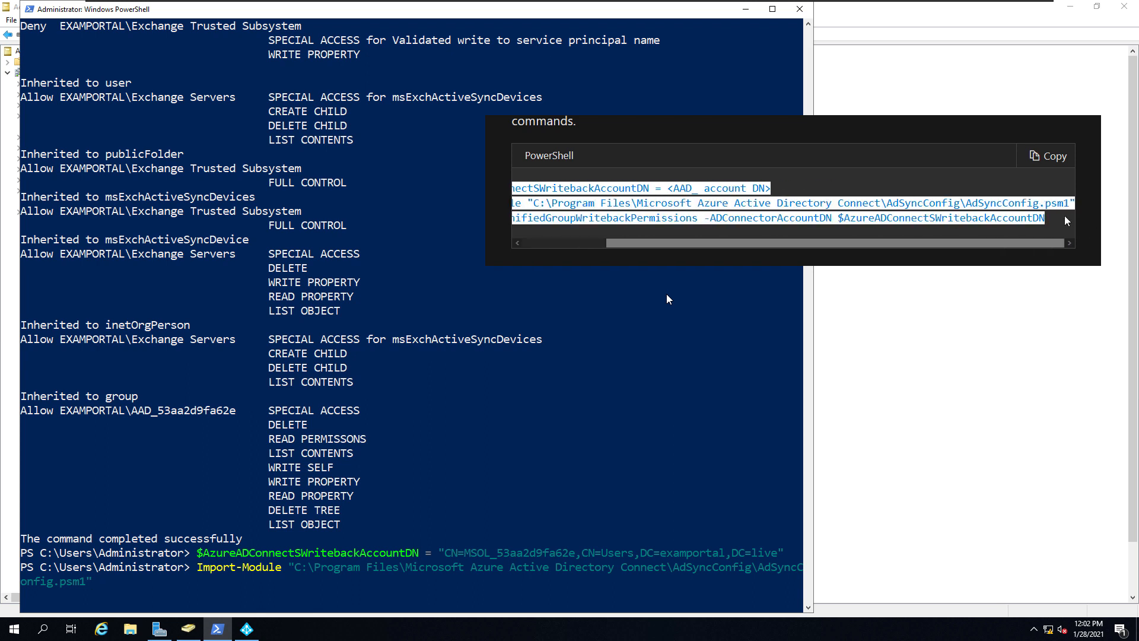
key(Up)
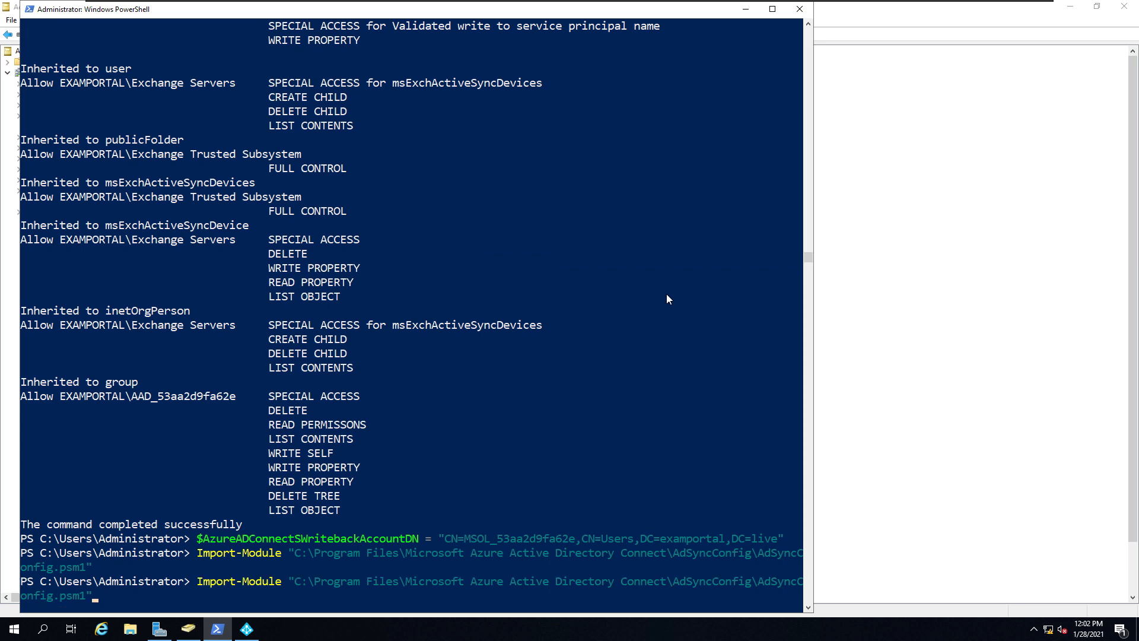
key(Up)
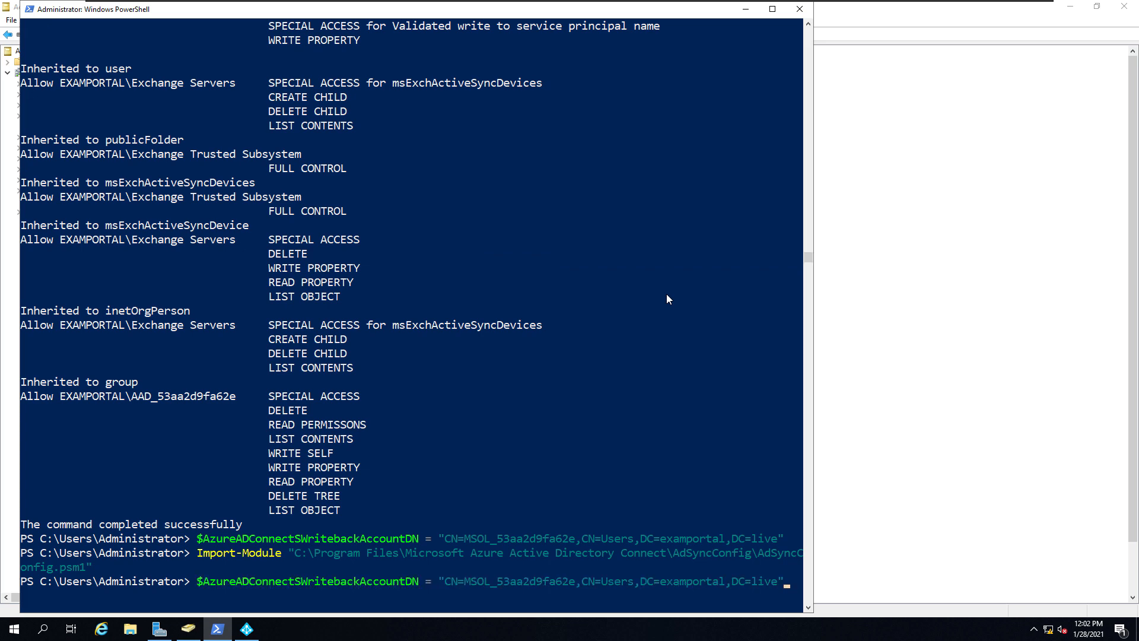
key(Up)
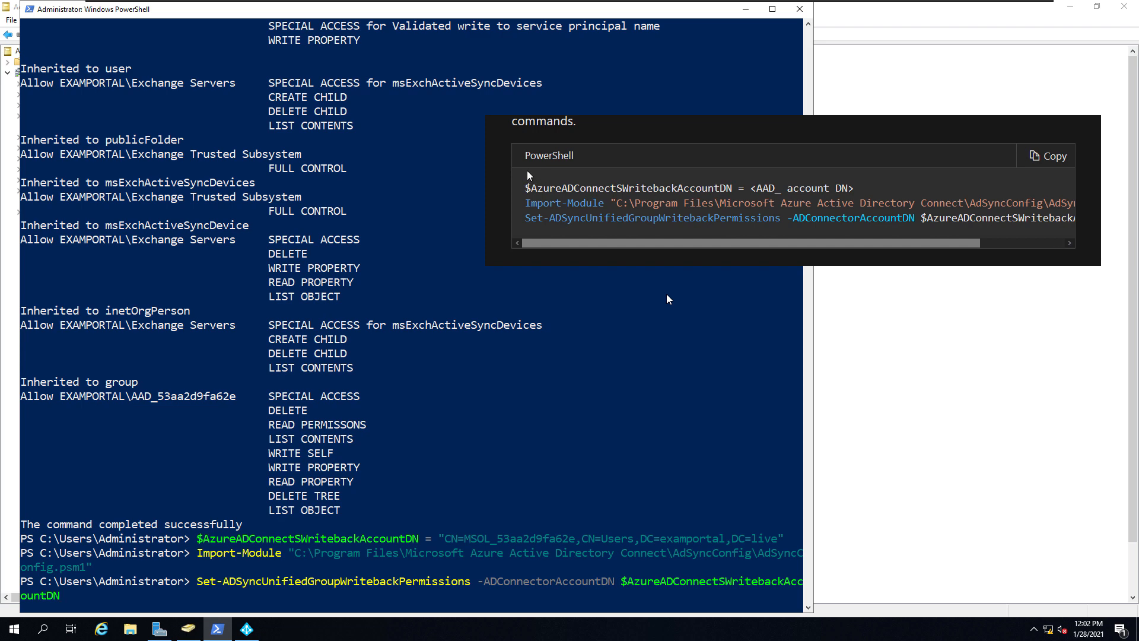
key(Return)
text(a)
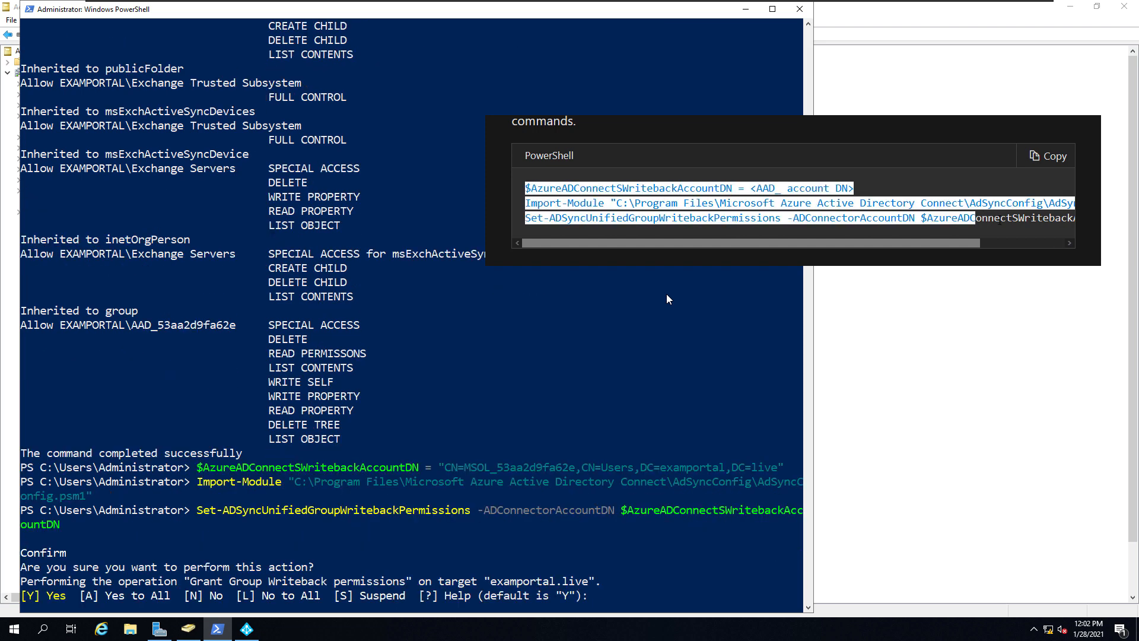
key(BackSpace)
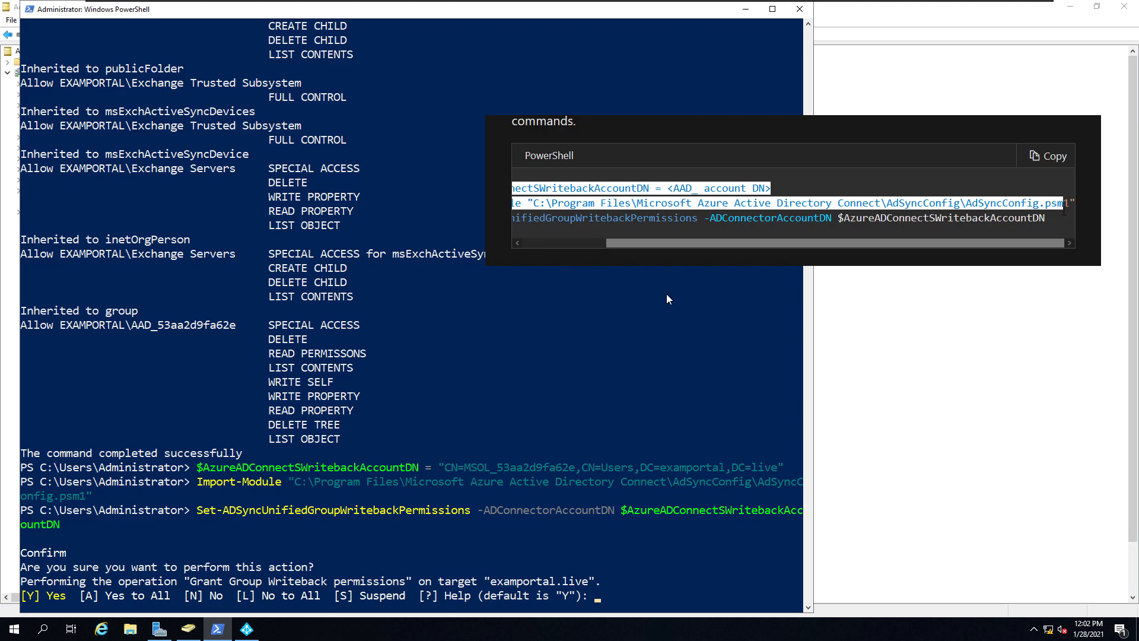
text(A)
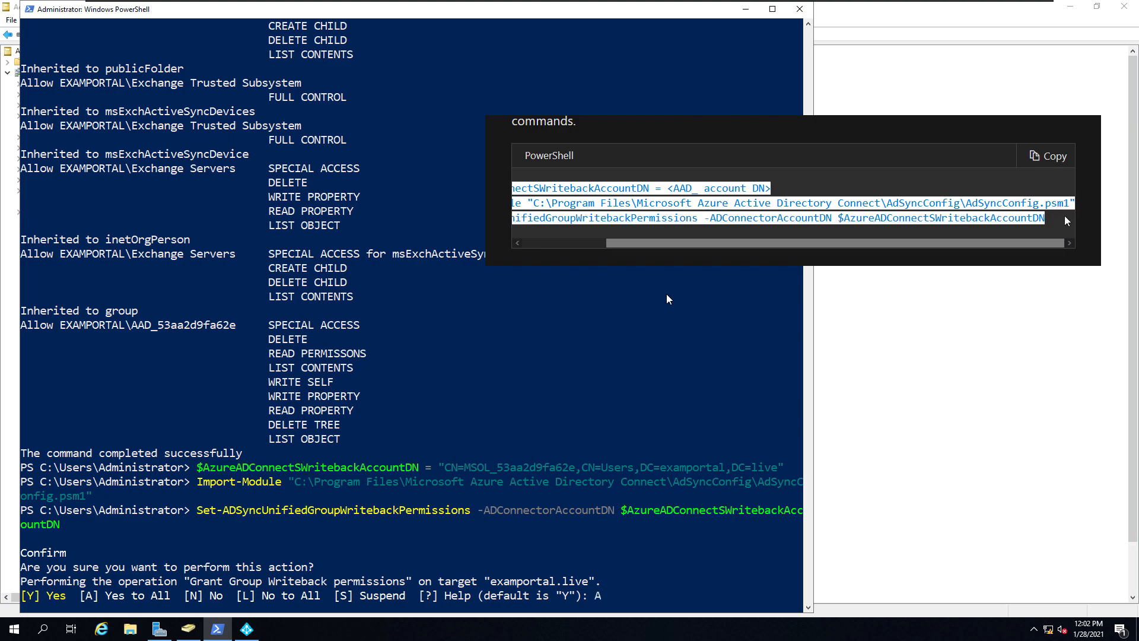
key(Return)
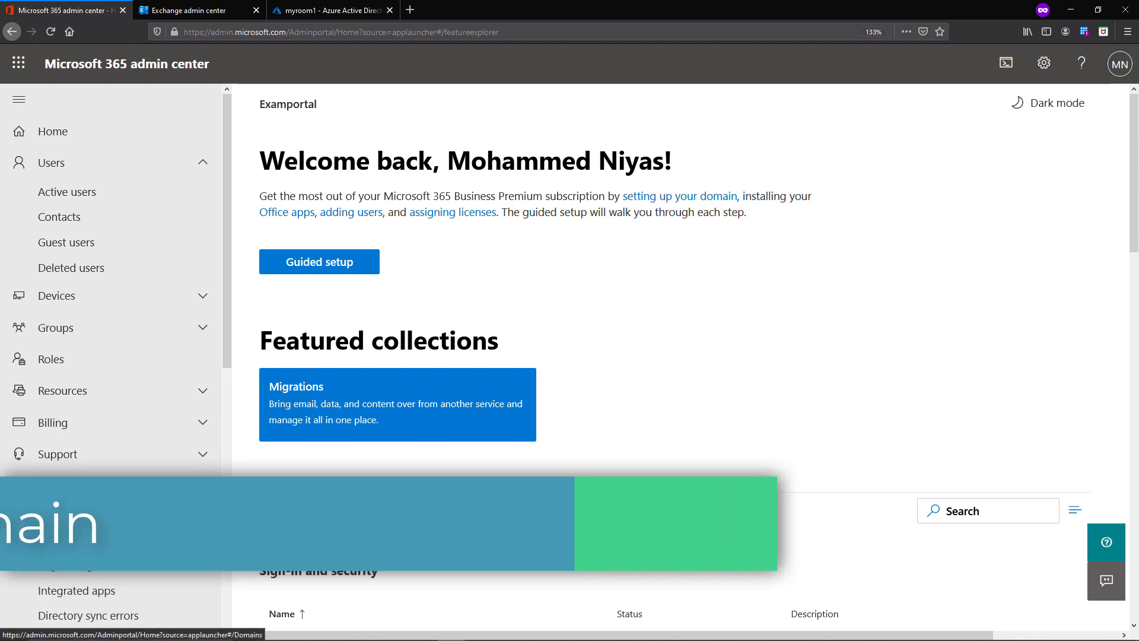
- Add groups.examportal.live as a new domain from the Domains list
click(59, 514)
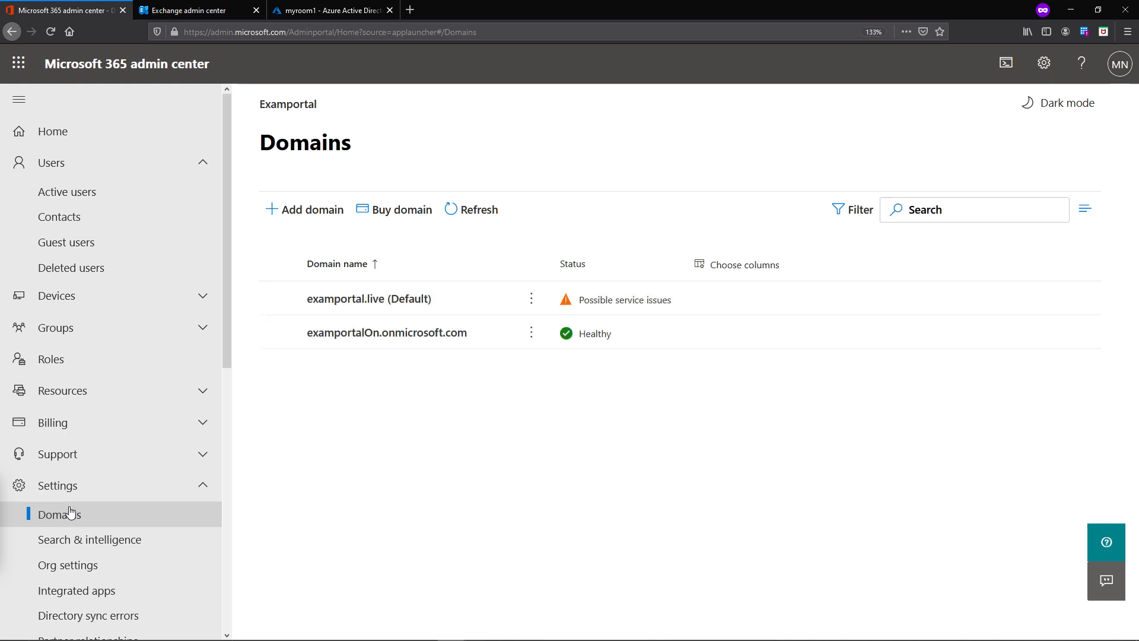
click(293, 218)
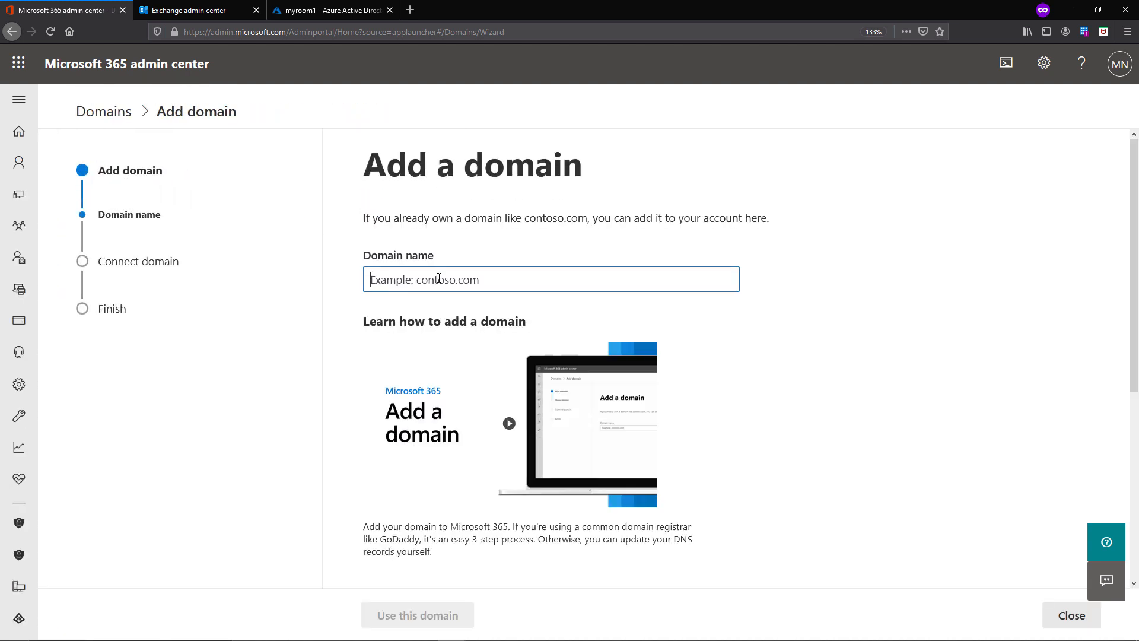
text(groups)
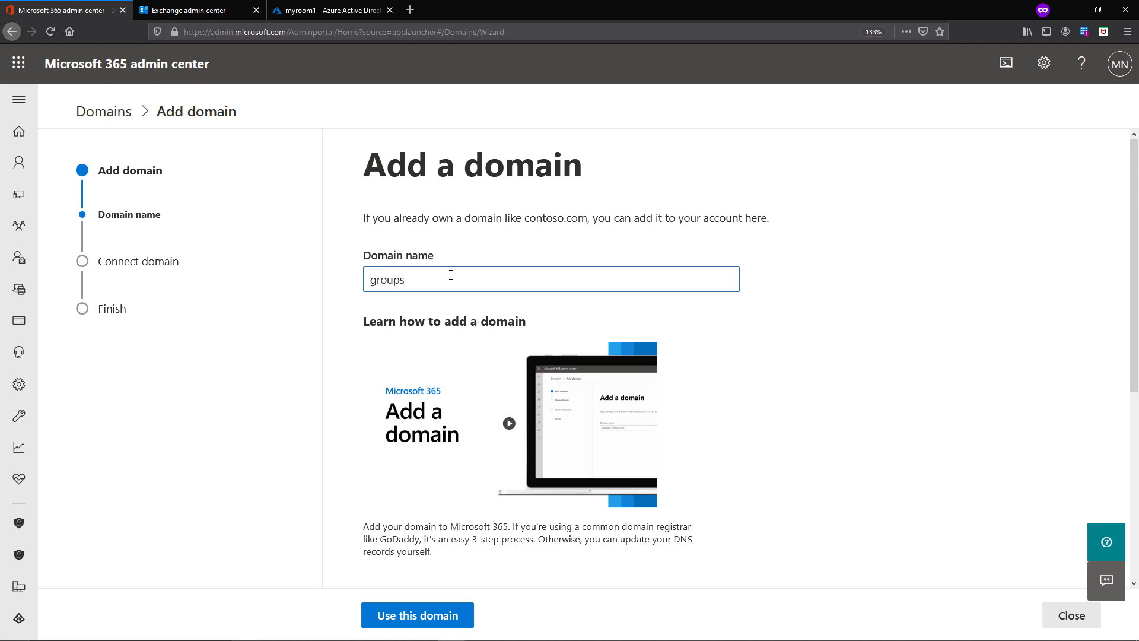
text(.examportal.live)
scroll(442, 575, down, 5)
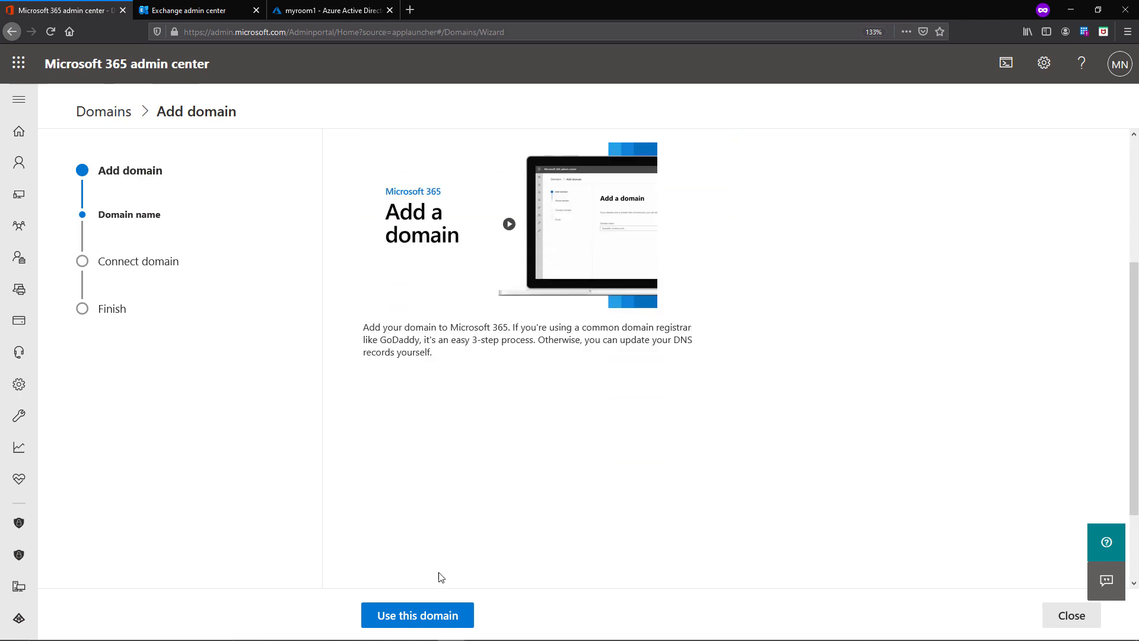
scroll(471, 496, up, 5)
click(430, 617)
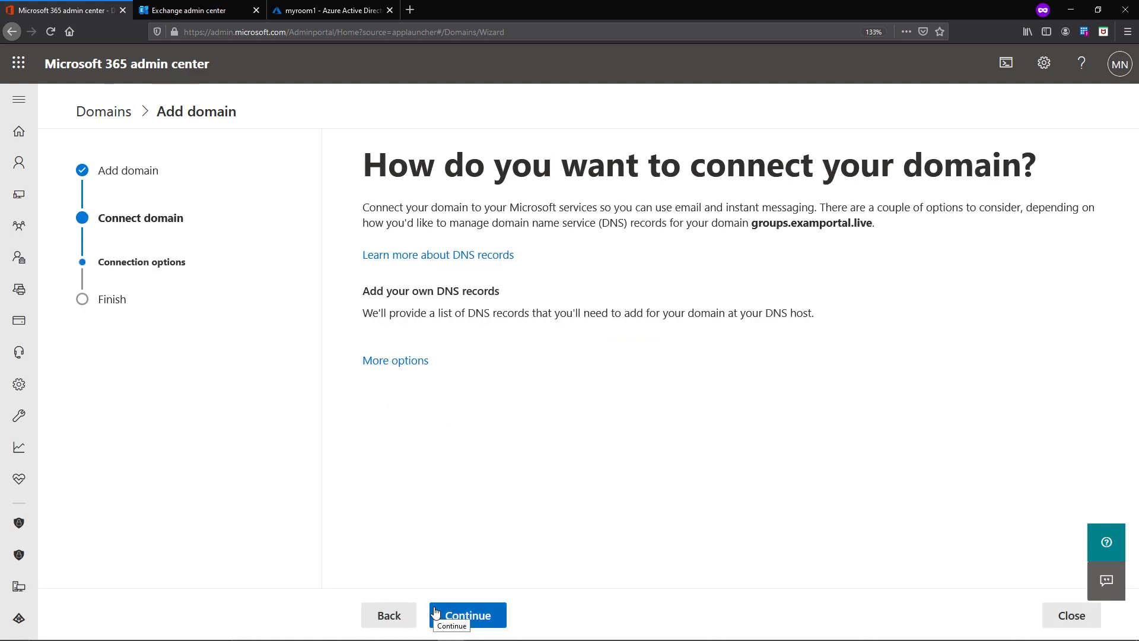
- Choose to add your own DNS records, expand the MX, CNAME and TXT details, and open GoDaddy
click(475, 614)
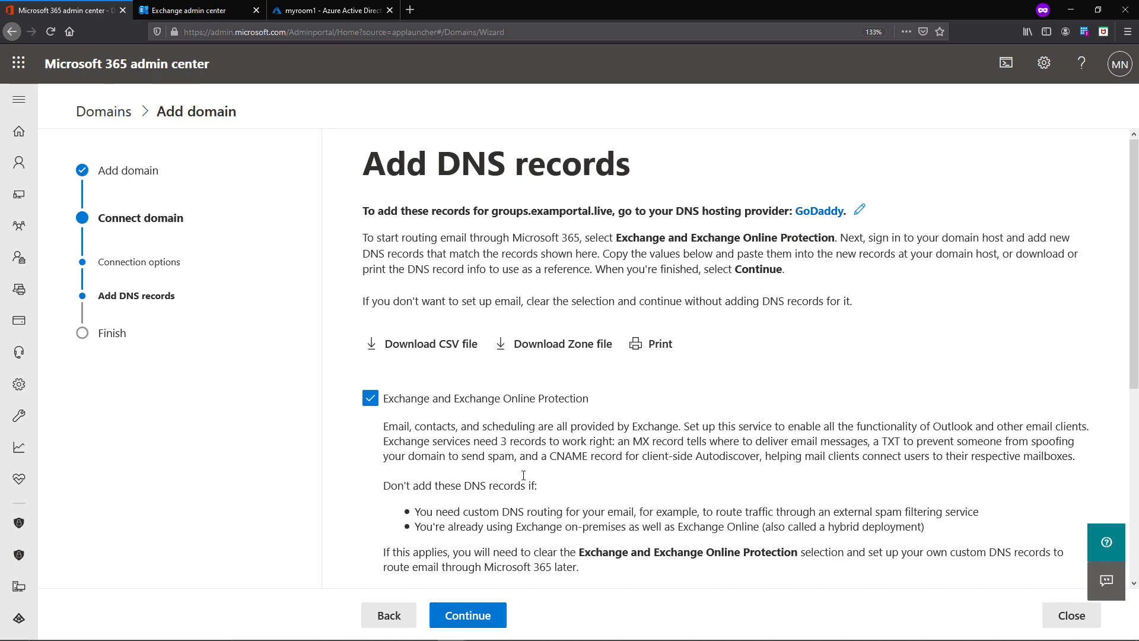
scroll(398, 401, down, 5)
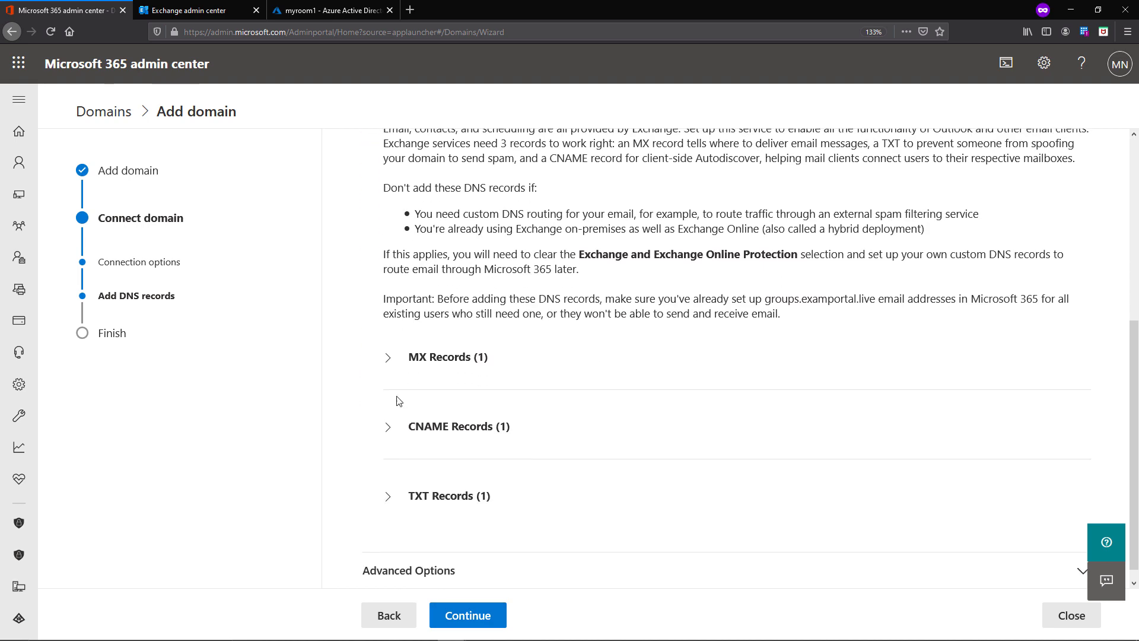
click(388, 361)
scroll(391, 383, down, 2)
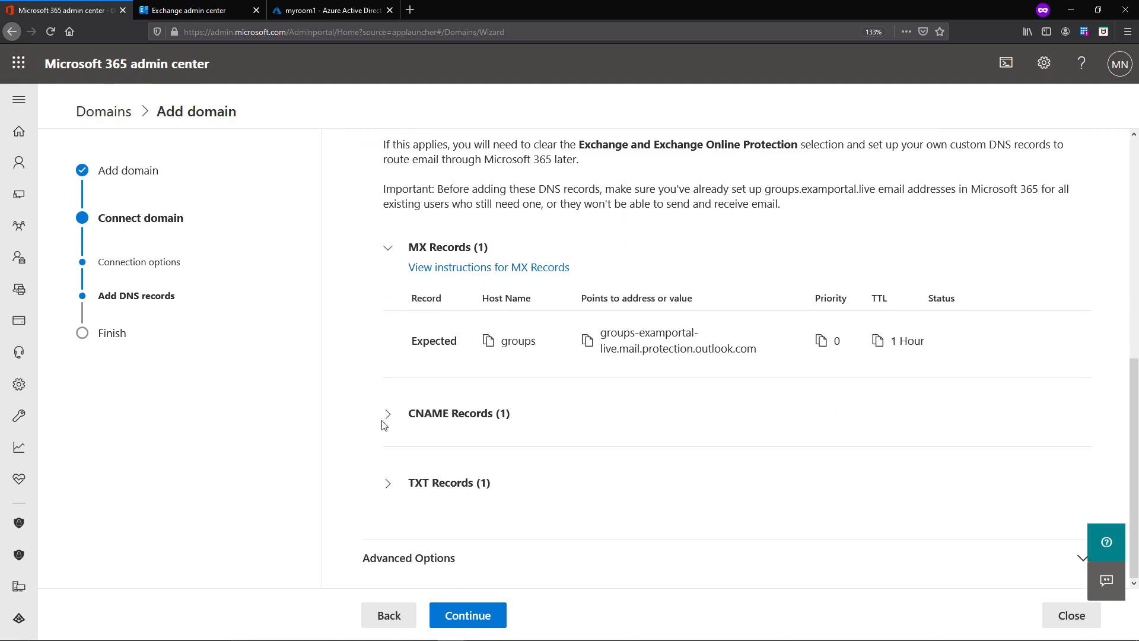
click(388, 415)
scroll(389, 422, down, 2)
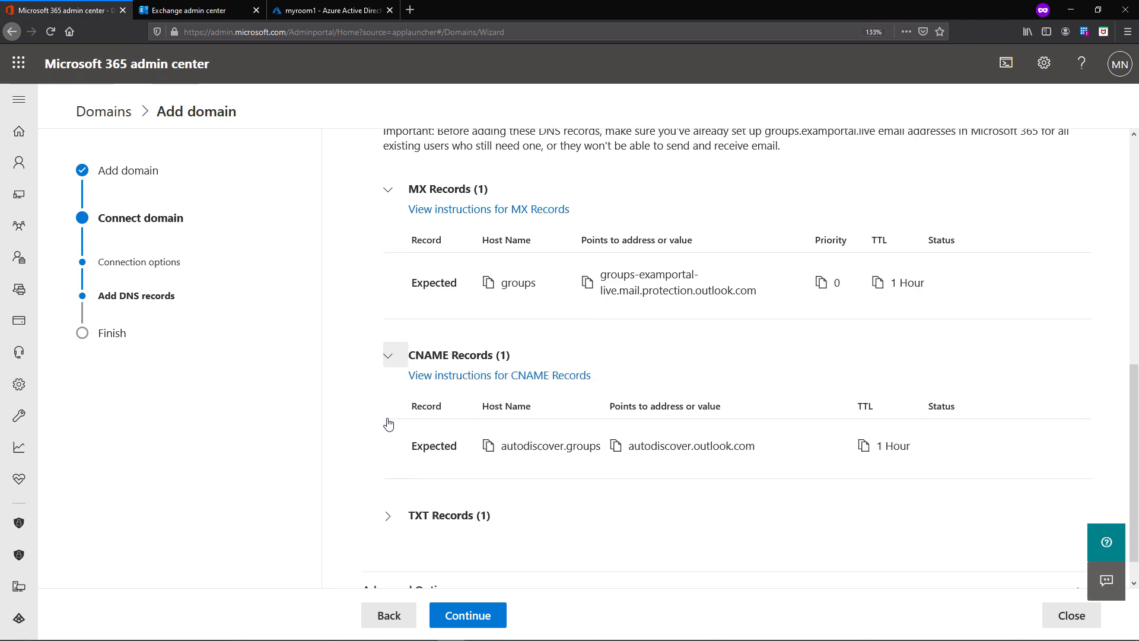
click(396, 484)
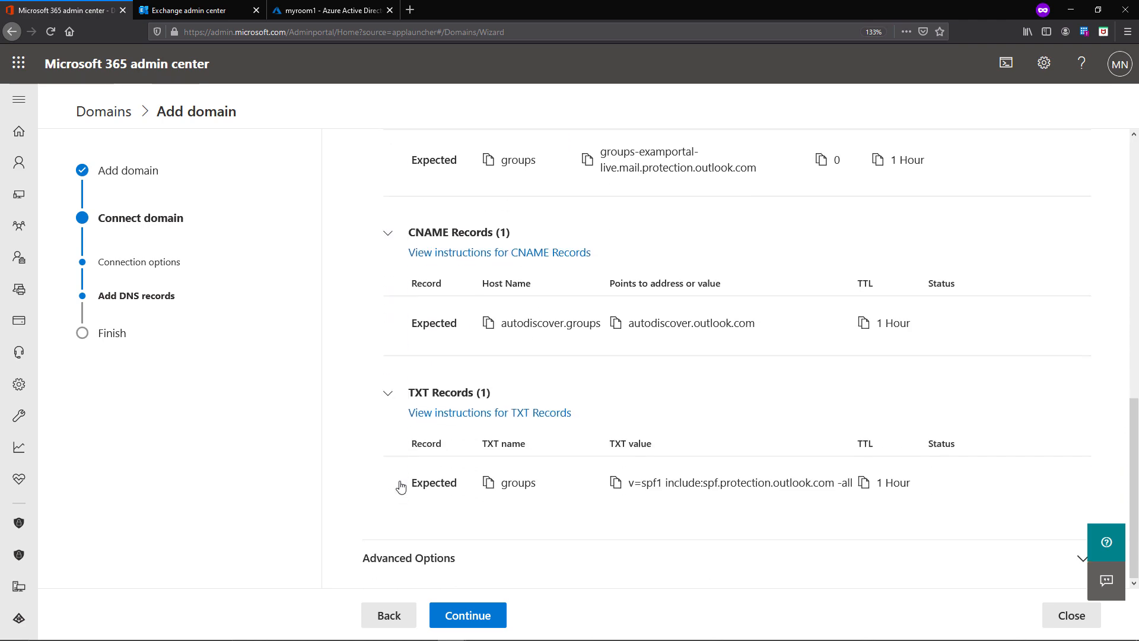
scroll(837, 217, up, 10)
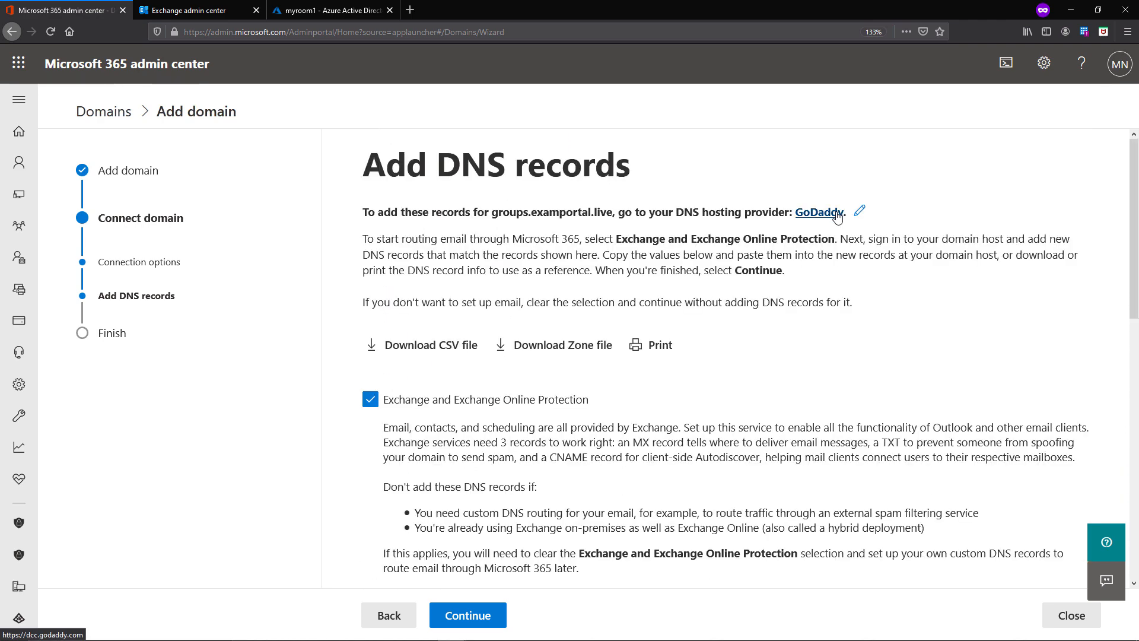
middle_click(837, 217)
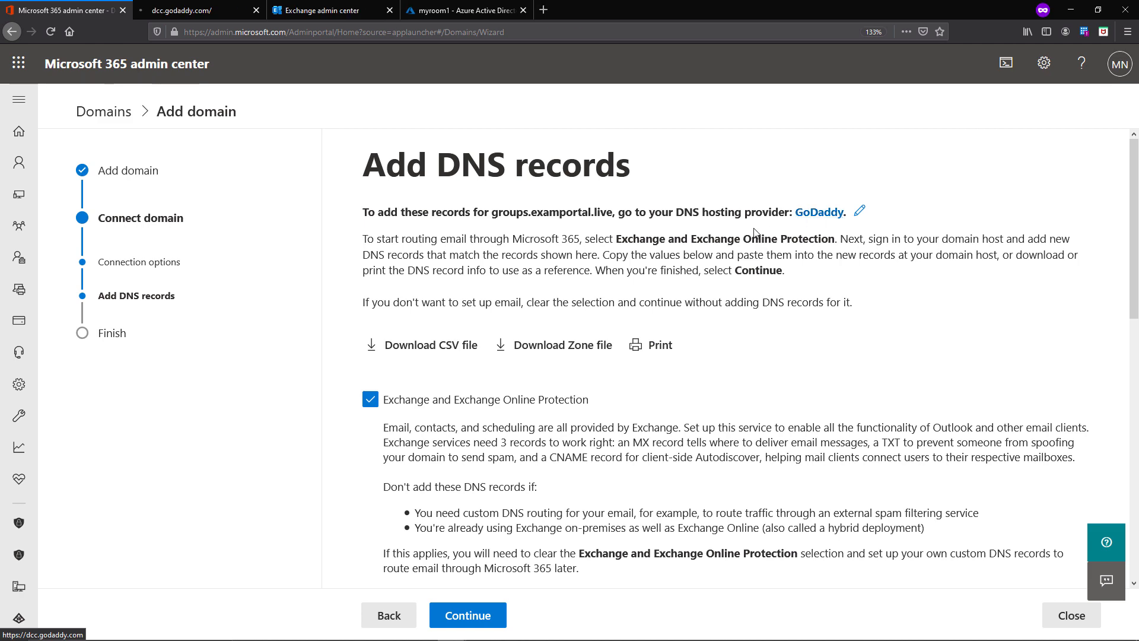
scroll(572, 496, down, 10)
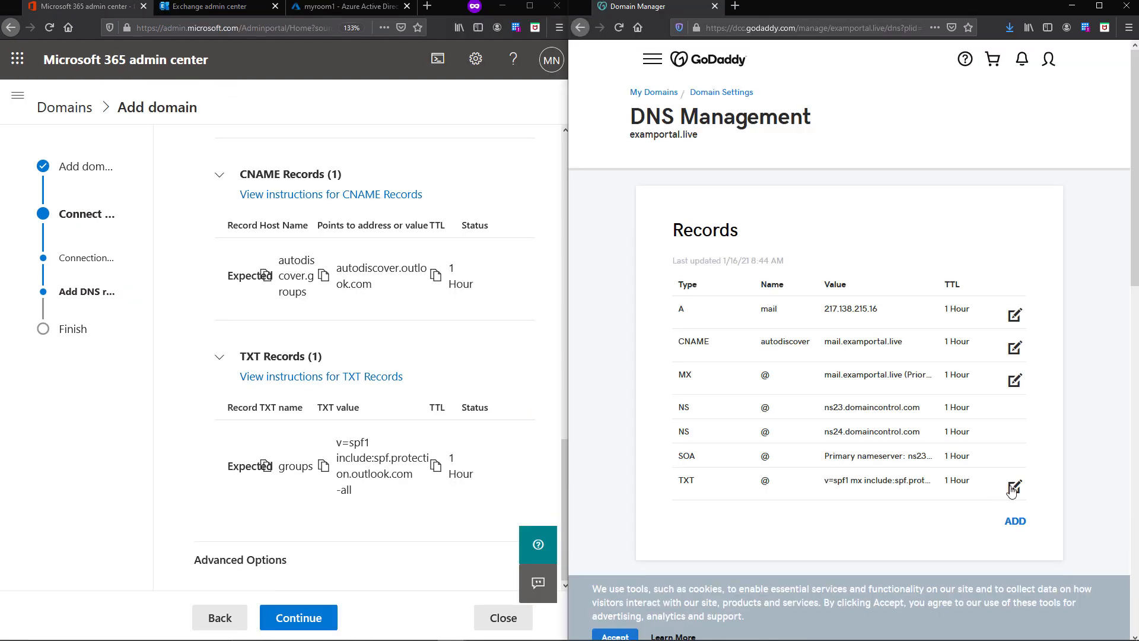
- Inspect the existing root TXT record in GoDaddy and leave it unchanged
click(1013, 490)
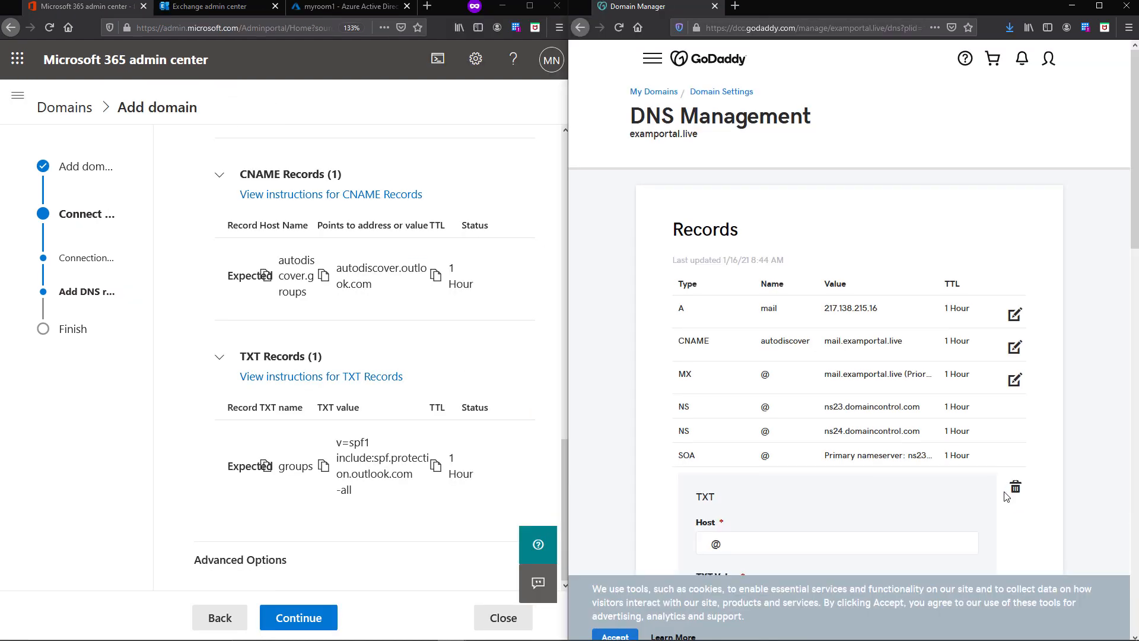
scroll(1007, 496, down, 3)
scroll(1007, 497, down, 3)
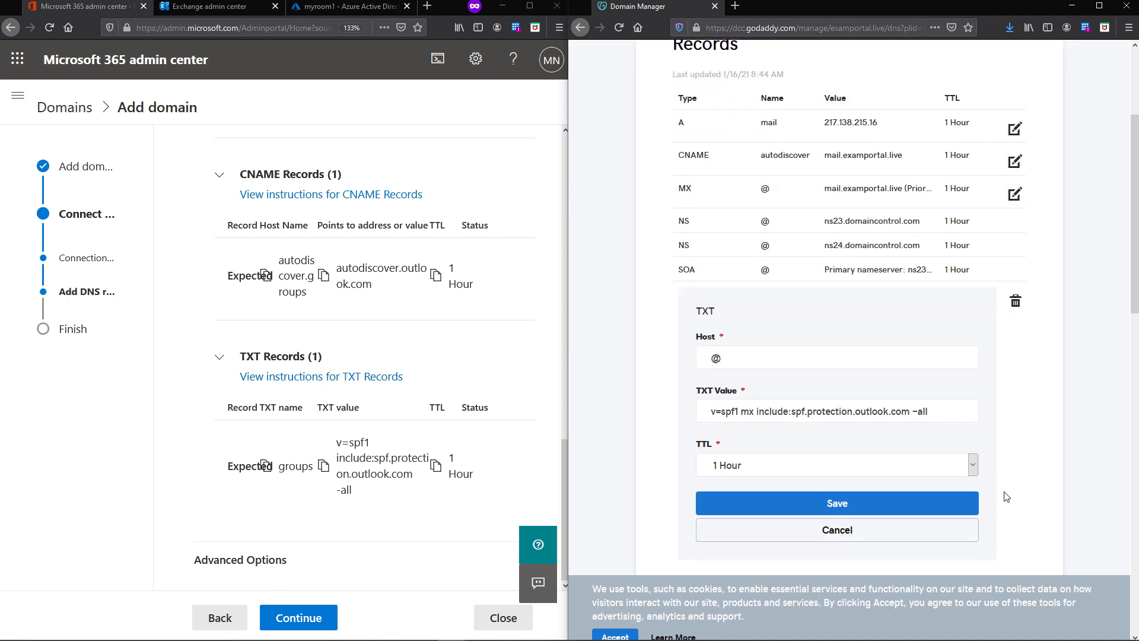
click(858, 475)
scroll(930, 467, up, 3)
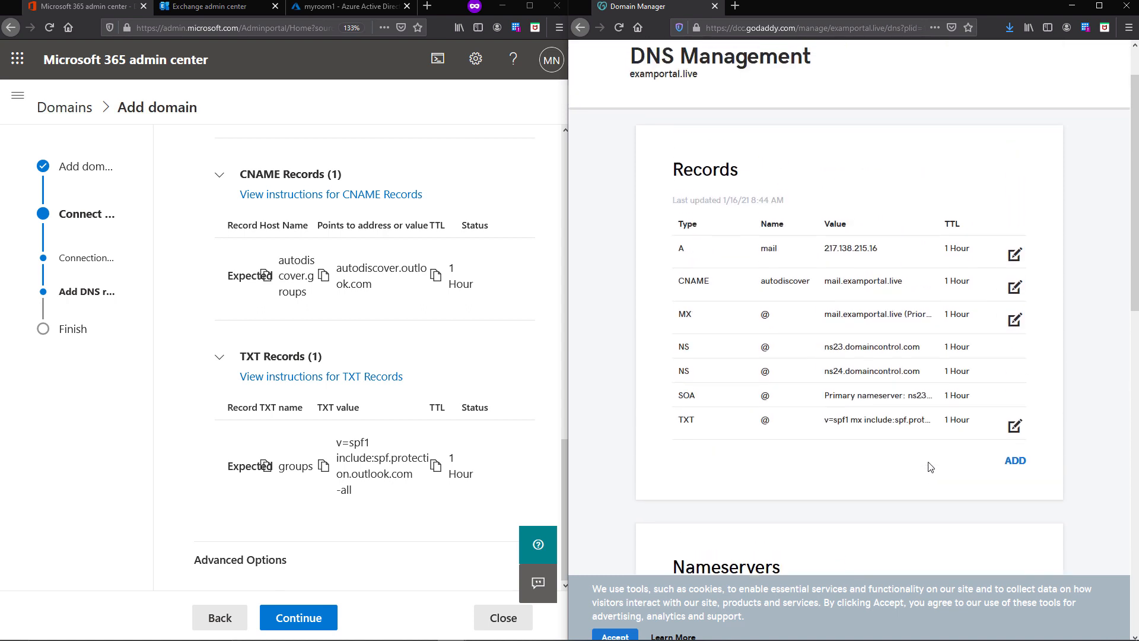
- Add a CNAME record autodiscover.groups pointing to autodiscover.outlook.com
click(1016, 463)
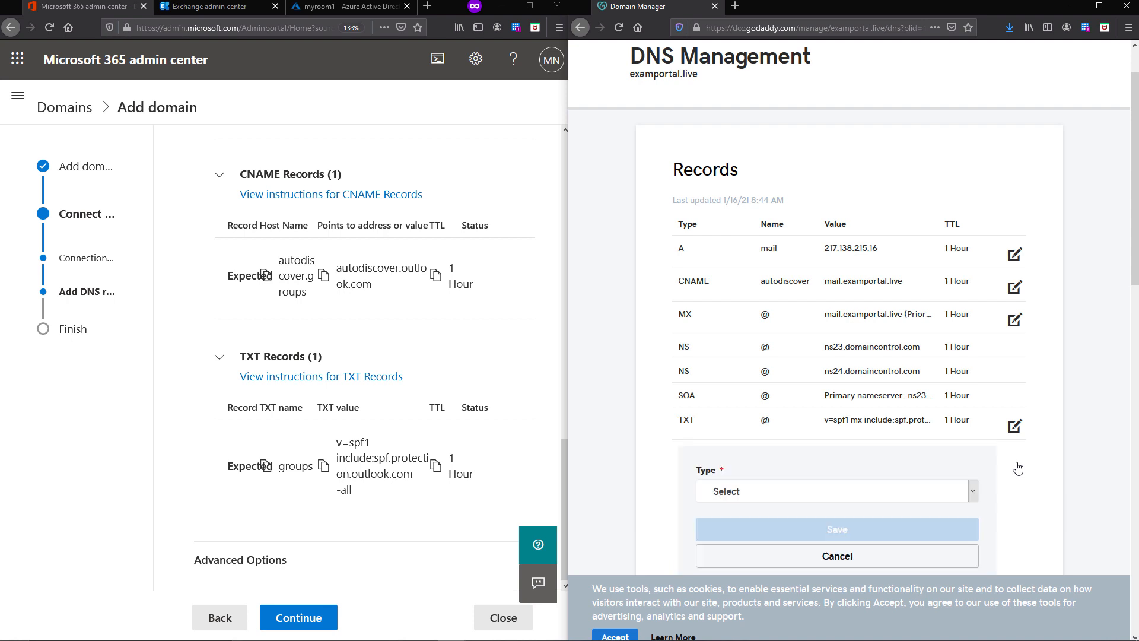
click(725, 493)
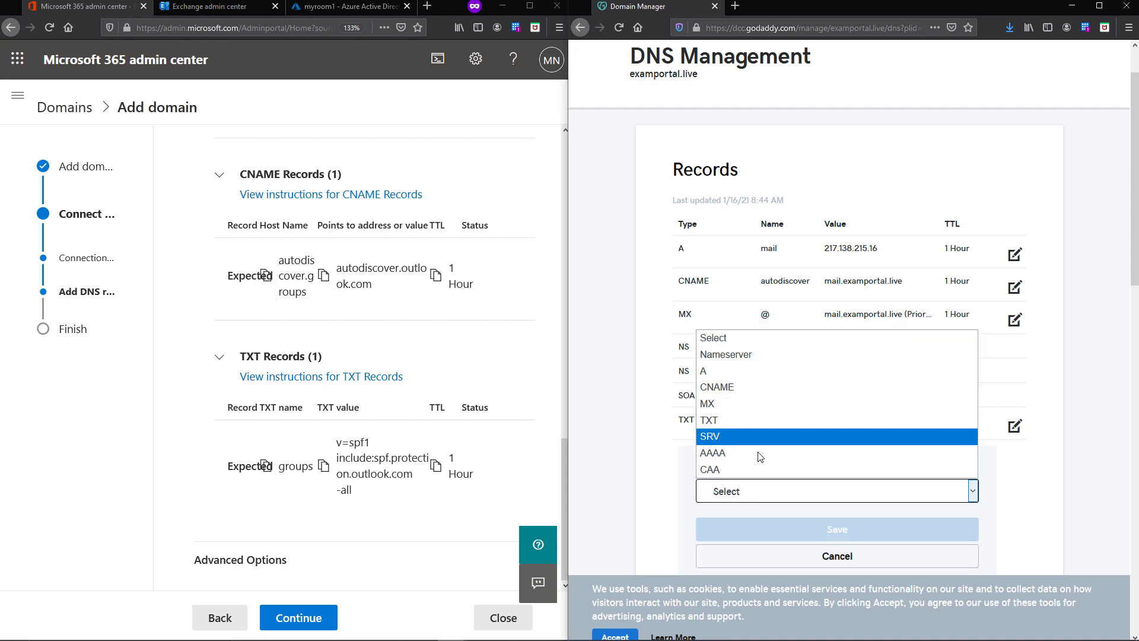
click(717, 387)
click(738, 540)
text(autodiscover.groups)
scroll(746, 530, down, 3)
click(703, 418)
text(autodiscover.outlook.com)
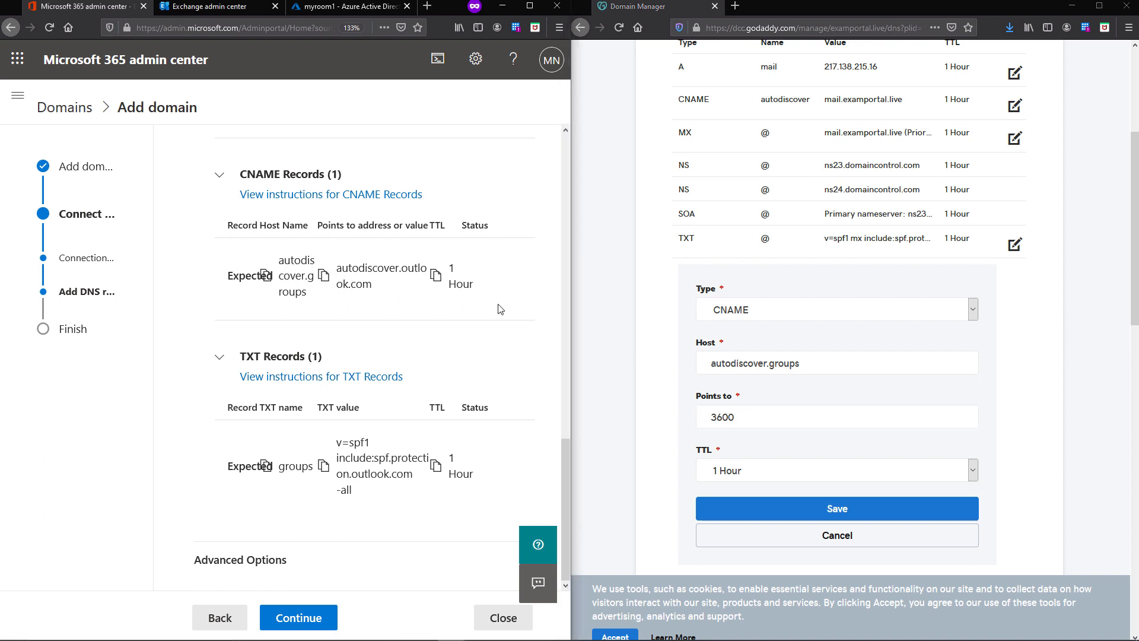
click(831, 509)
- Add a TXT record for host groups with the expected SPF value
click(1015, 312)
click(753, 342)
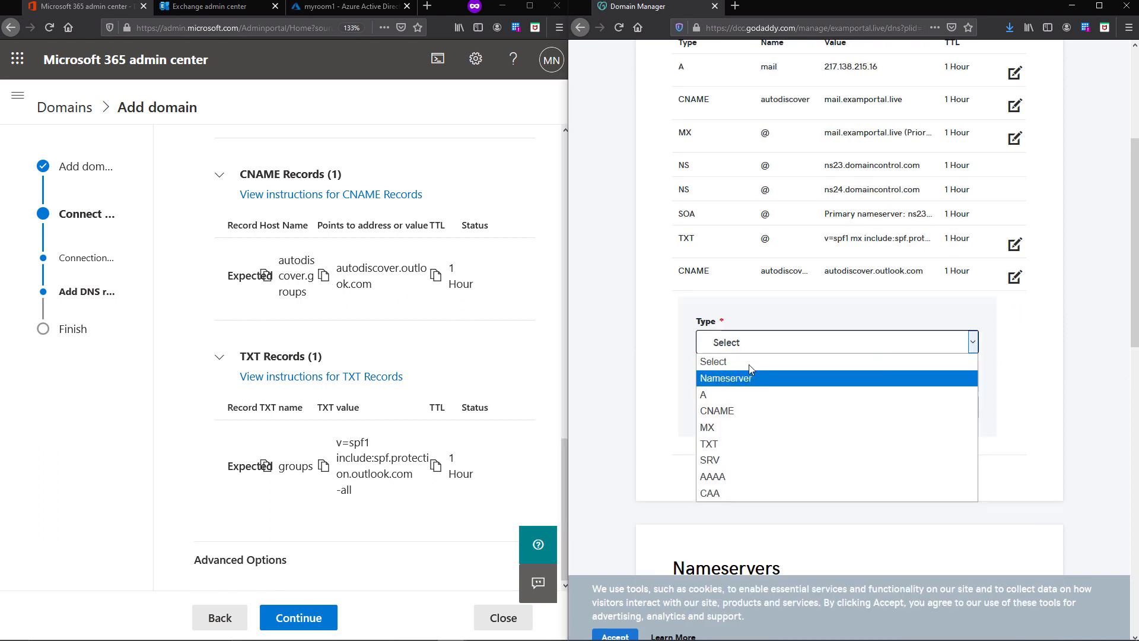
click(722, 445)
click(266, 466)
click(727, 396)
text(groups)
click(436, 465)
click(741, 449)
text(3600)
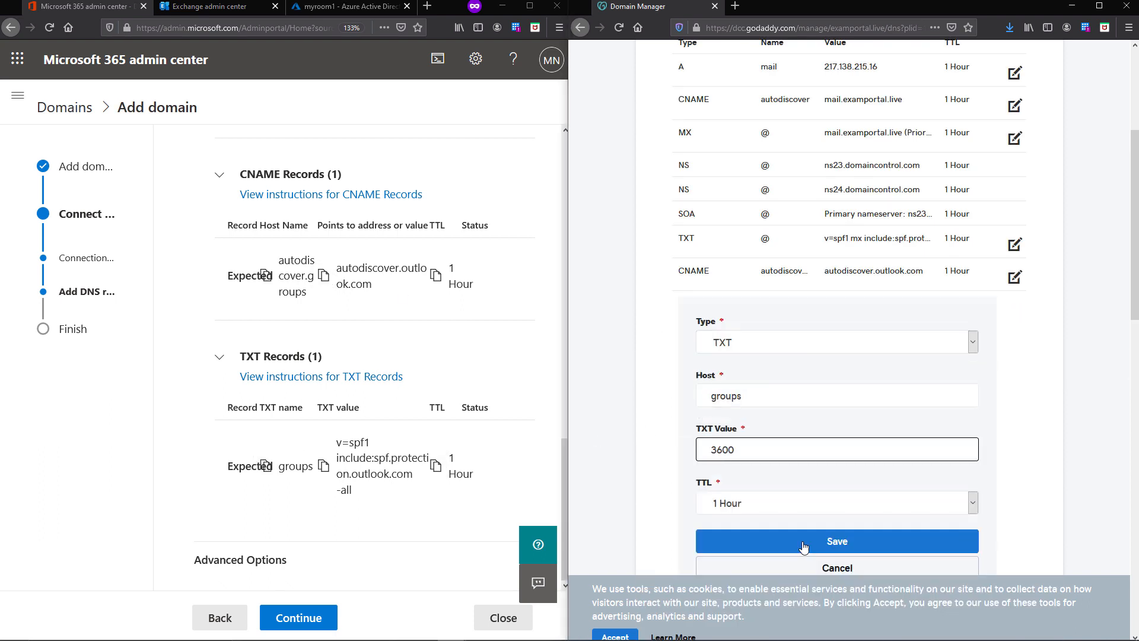
click(323, 466)
drag(742, 450, 630, 463)
text(v=spf1 include:spf.protection.outlook.com -all)
triple_click(926, 445)
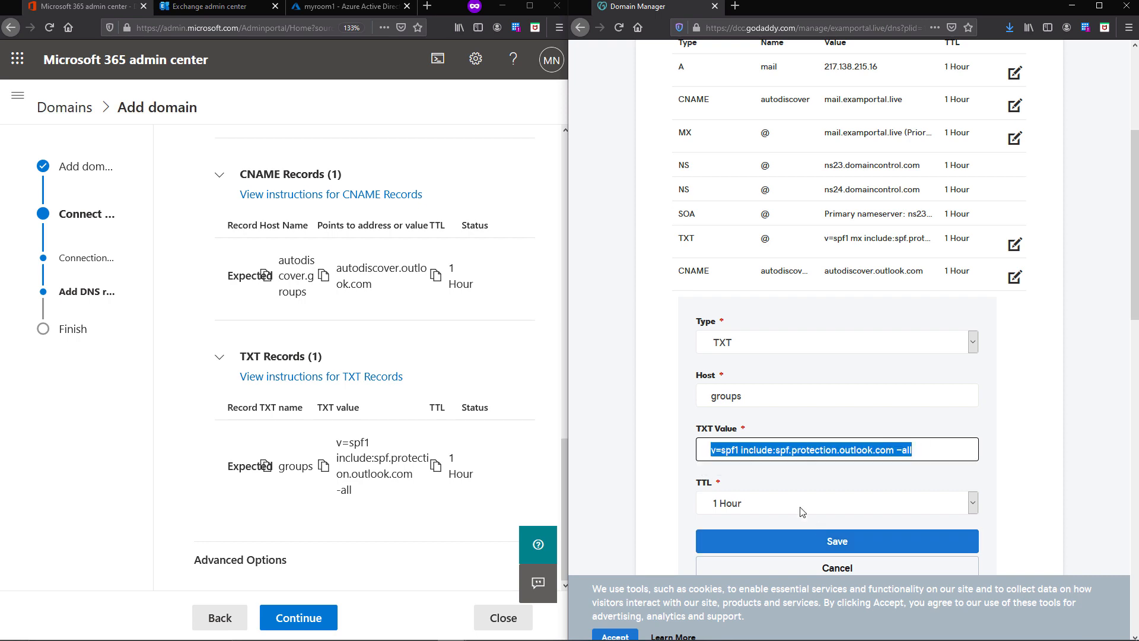
scroll(926, 445, down, 2)
click(825, 483)
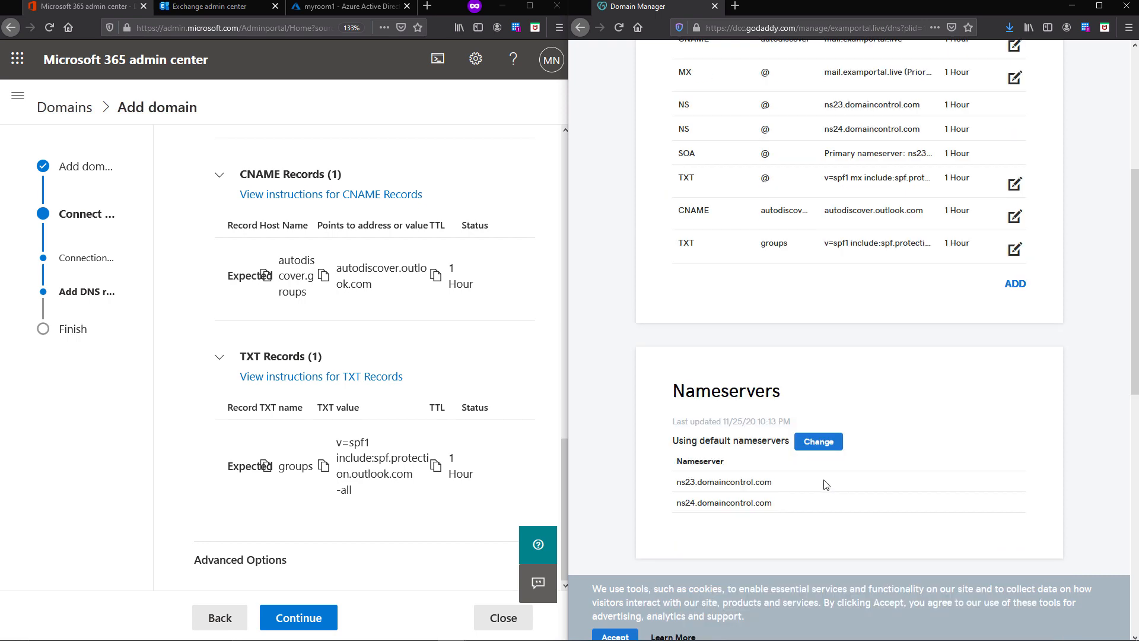
- Add an MX record for host groups targeting the mail protection address with priority 0
scroll(512, 463, up, 3)
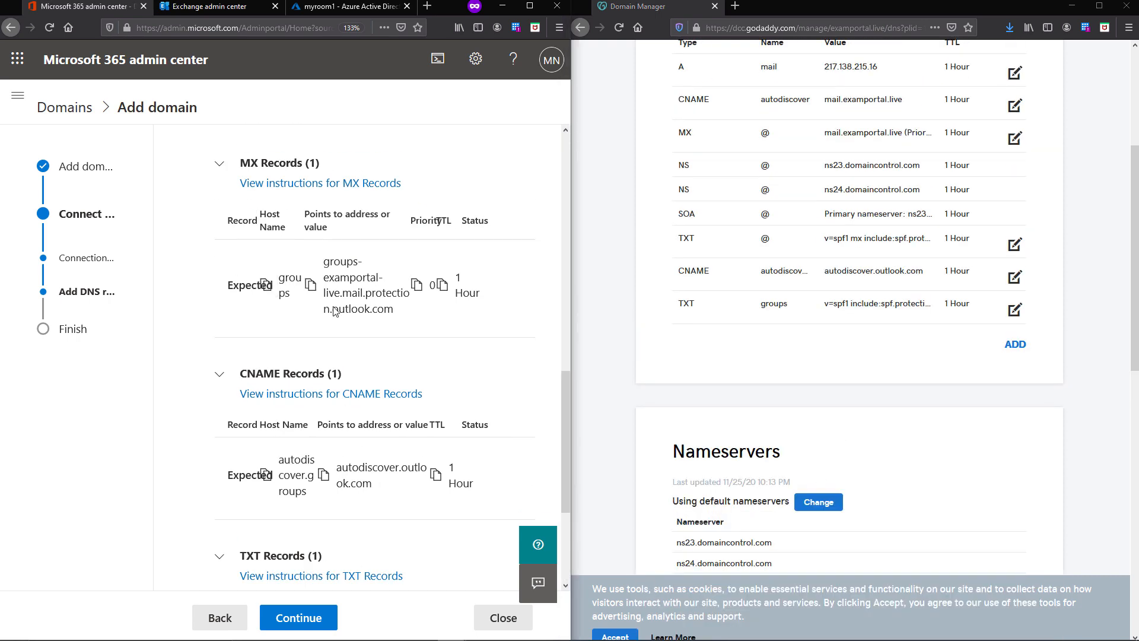
click(1015, 344)
click(928, 375)
click(742, 429)
click(743, 428)
text(groups)
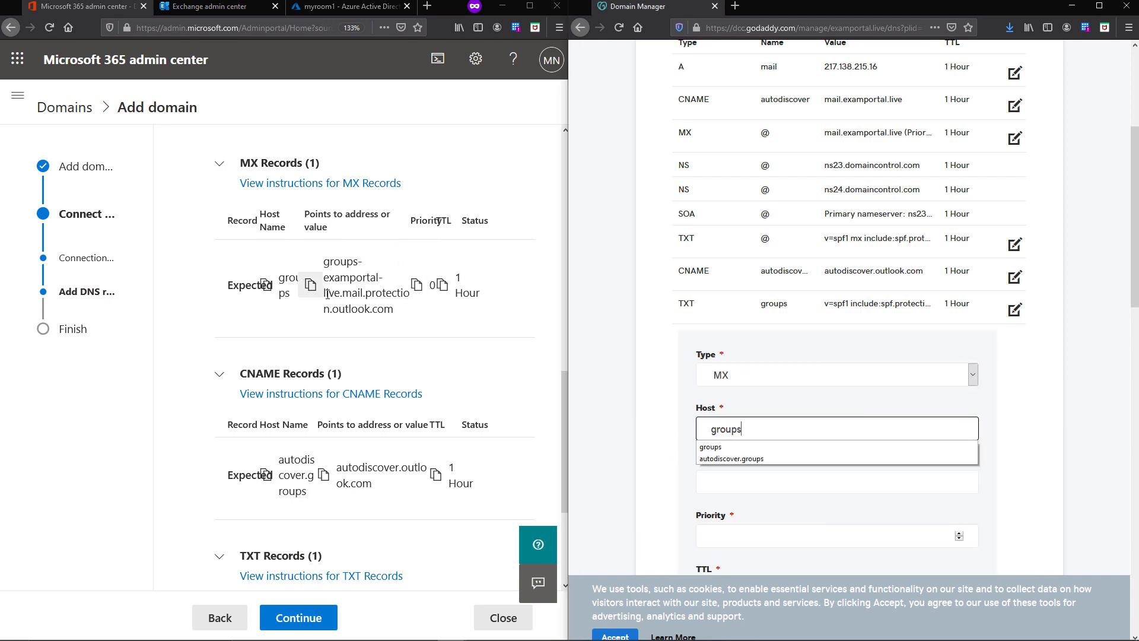
click(310, 285)
click(743, 481)
text(groups-examportal-live.mail.protection.outlook.com)
key(Tab)
text(0)
scroll(789, 463, down, 3)
click(794, 452)
scroll(794, 451, up, 4)
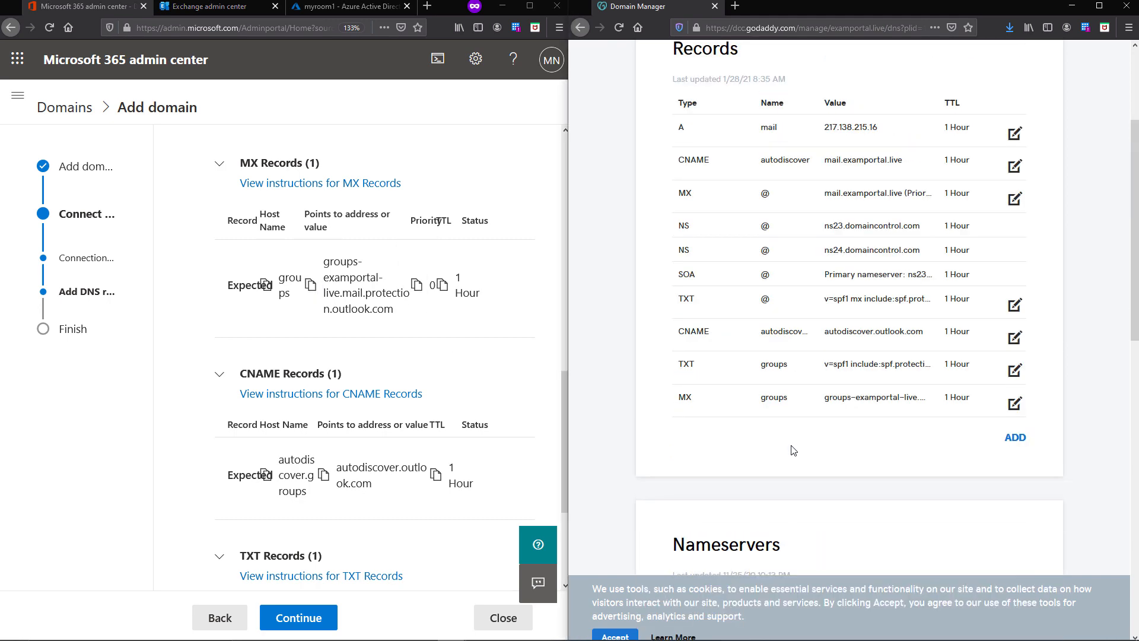
scroll(793, 451, up, 1)
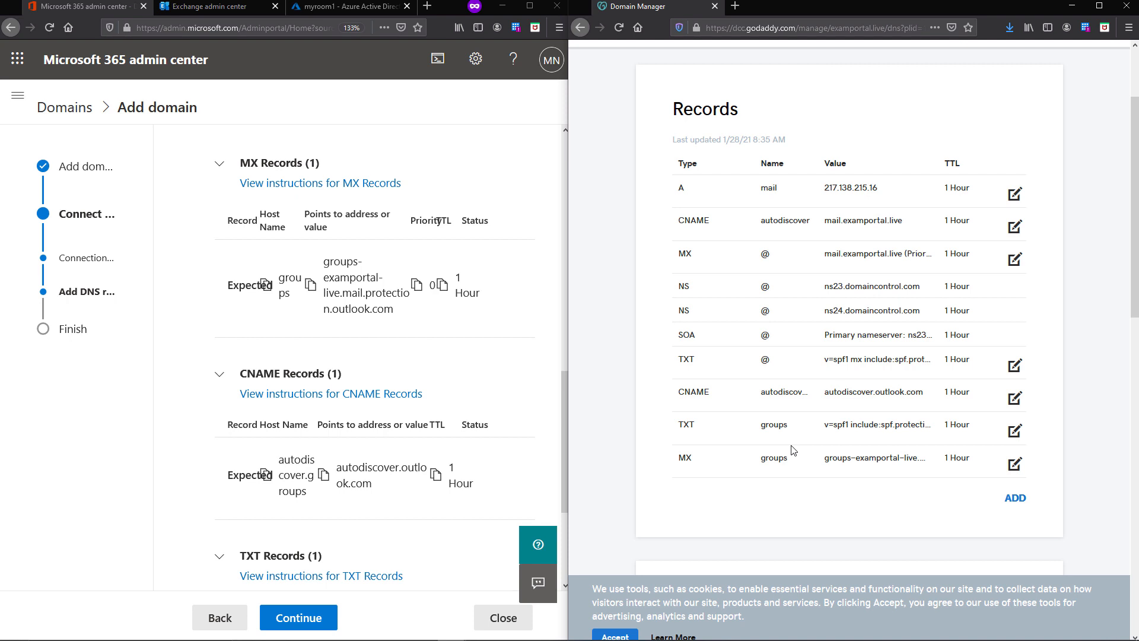
- Complete the domain wizard so groups.examportal.live setup is reported done
click(529, 7)
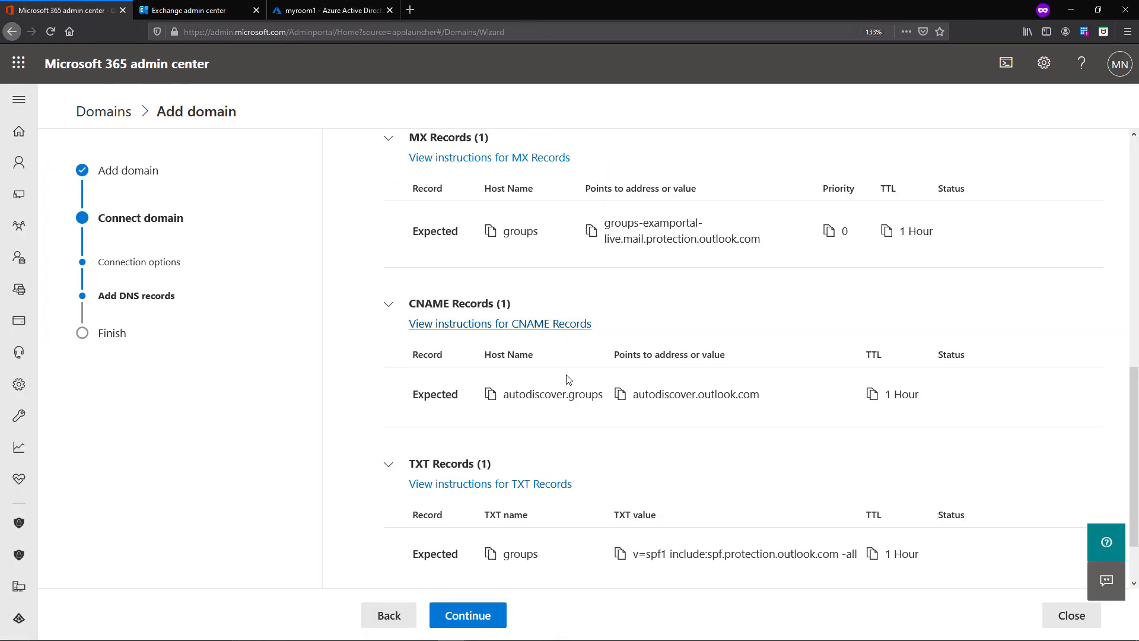
scroll(543, 561, down, 1)
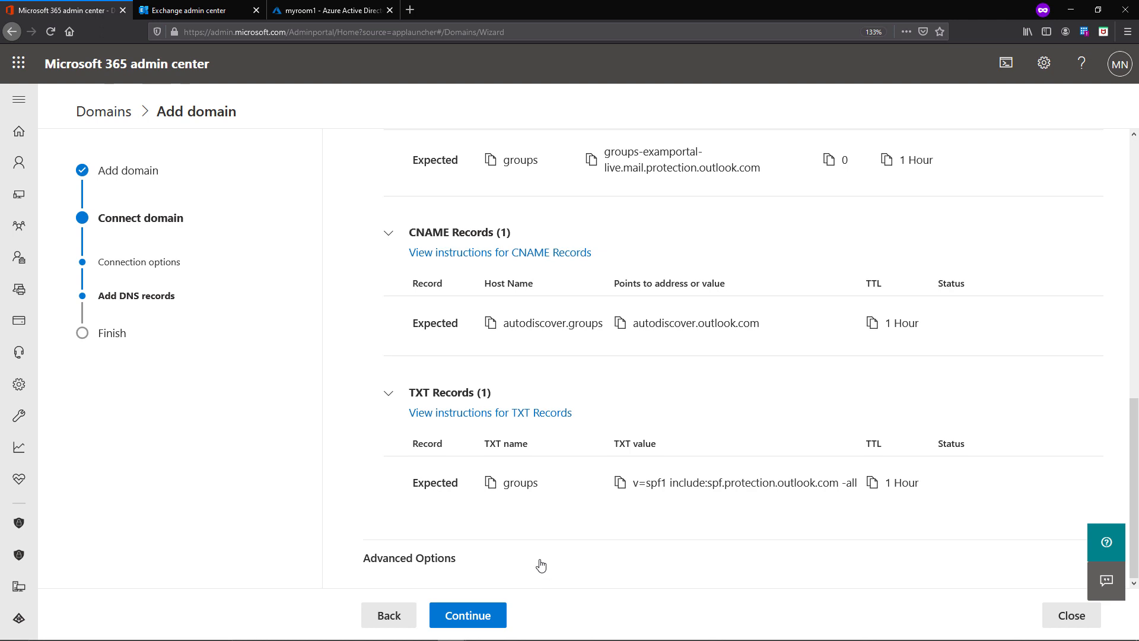
click(497, 616)
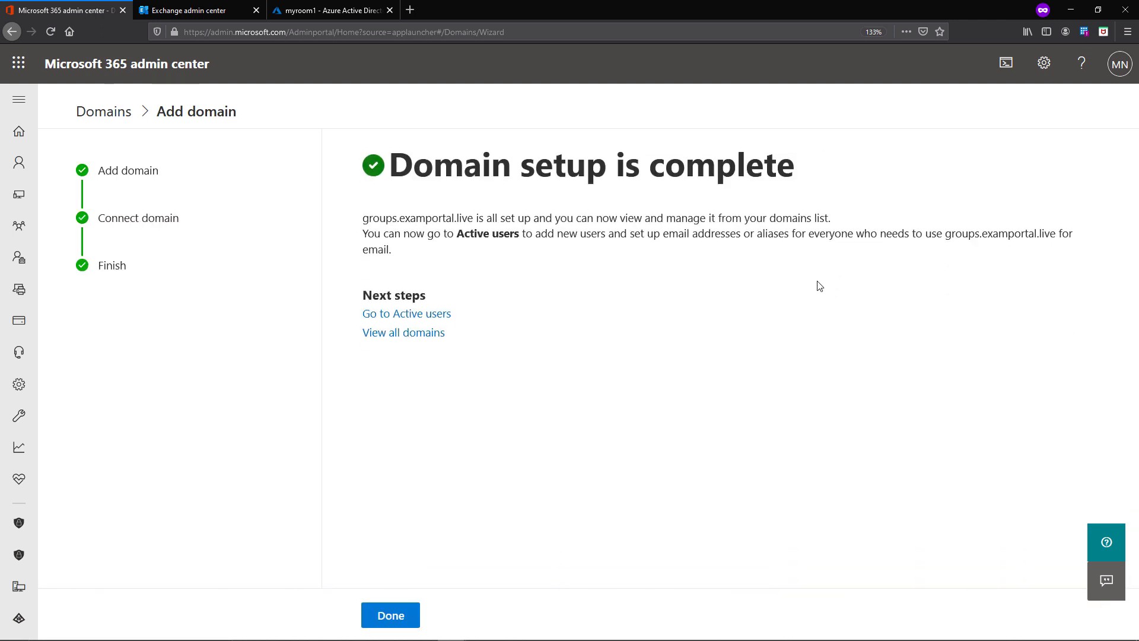
click(406, 612)
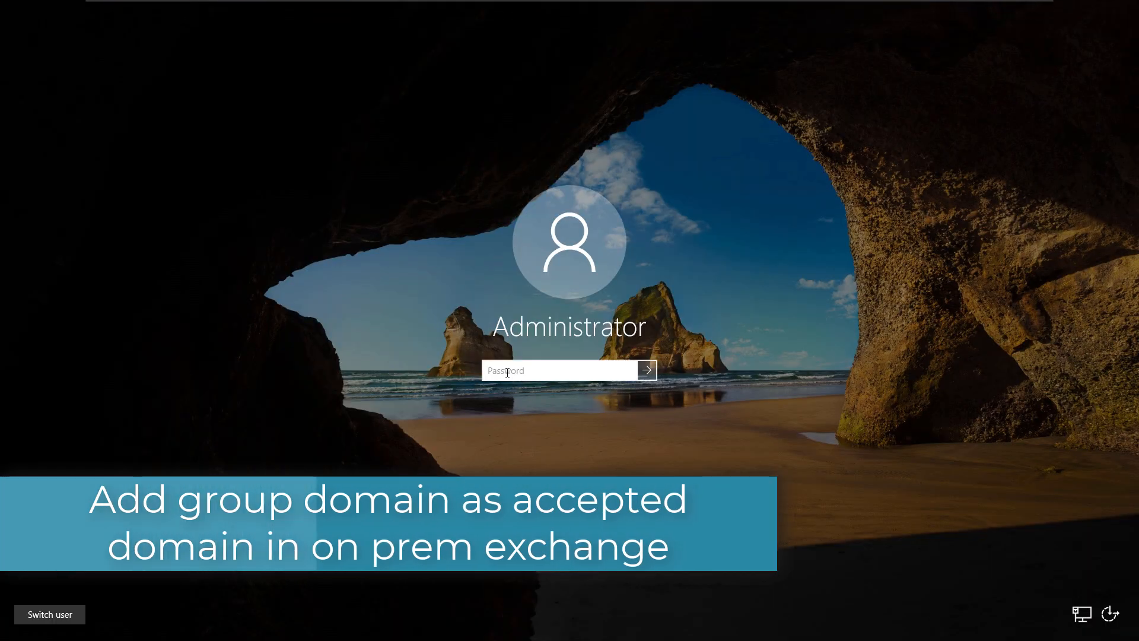
- Sign in to the Exchange server with the account password
text(Passw)
key(BackSpace)
key(BackSpace)
key(BackSpace)
key(BackSpace)
key(BackSpace)
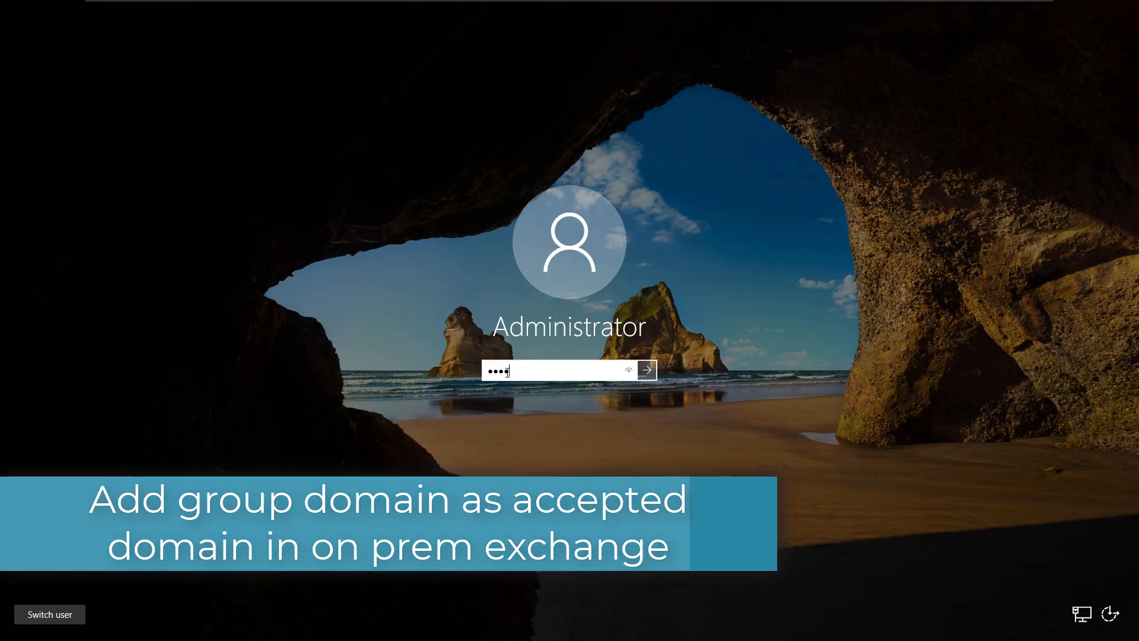
text(•••••••)
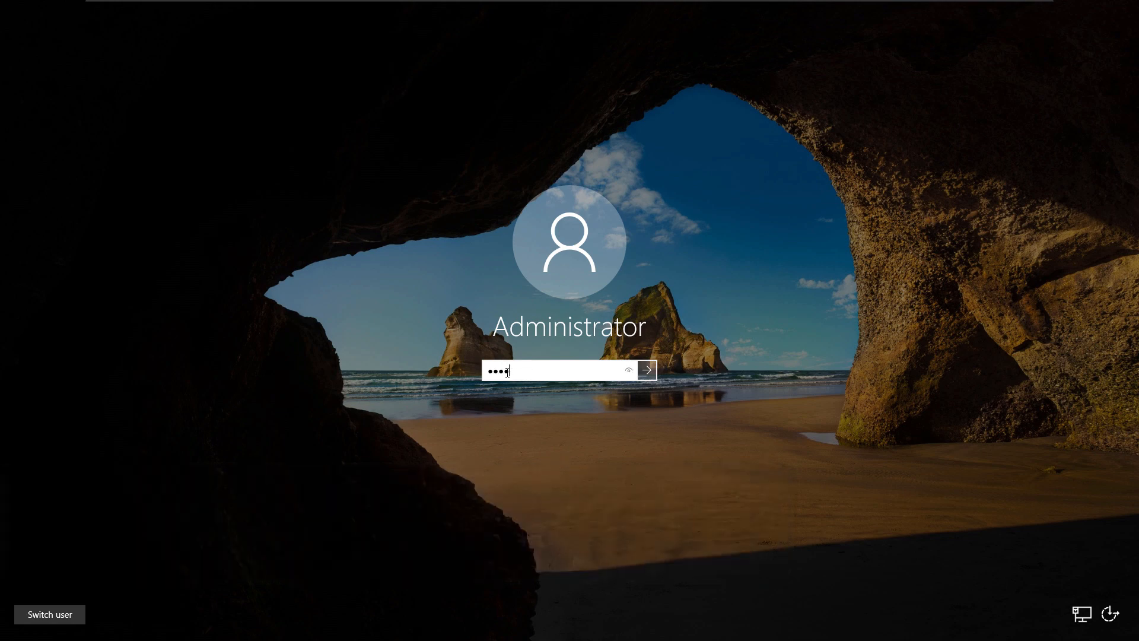
key(Return)
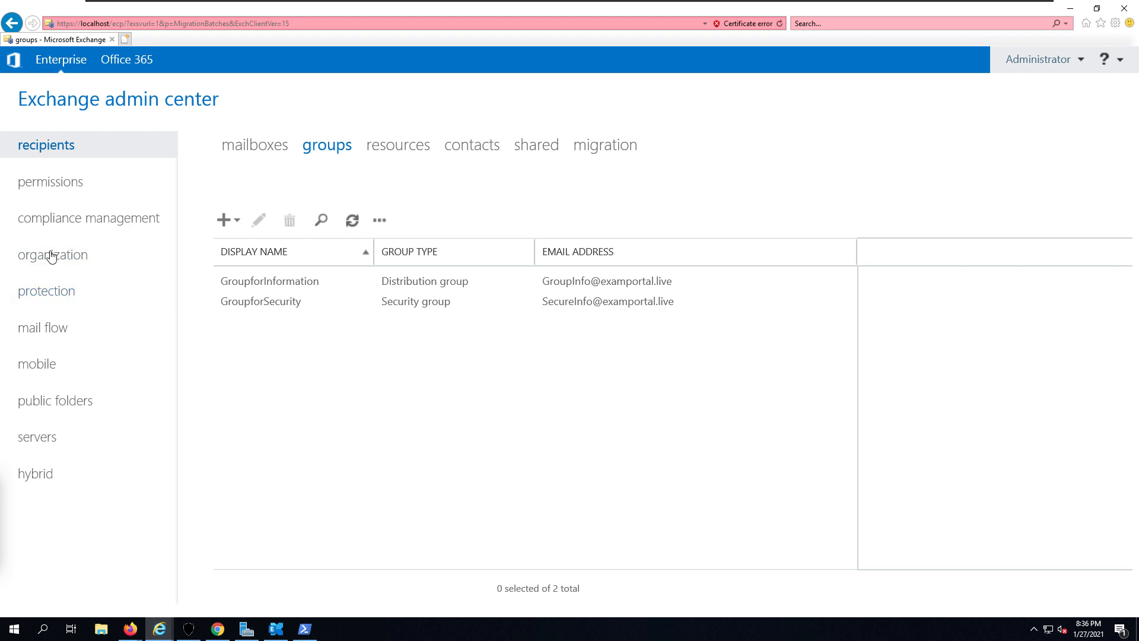
- Create accepted domain 'Groups' for groups.examportal.live as Internal Relay
click(51, 326)
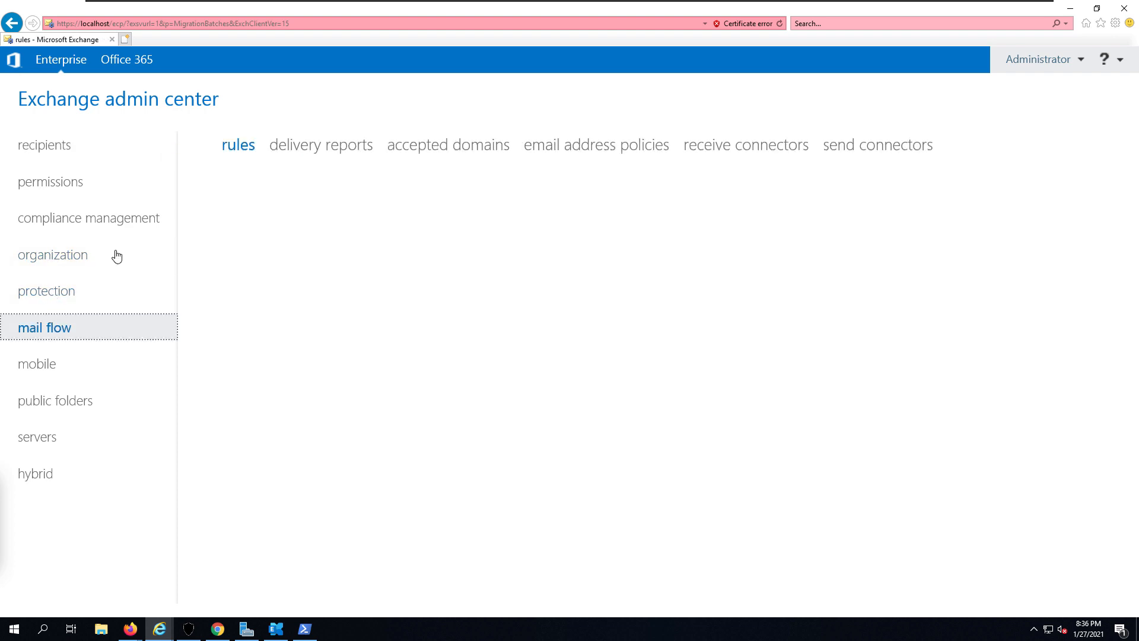
click(422, 147)
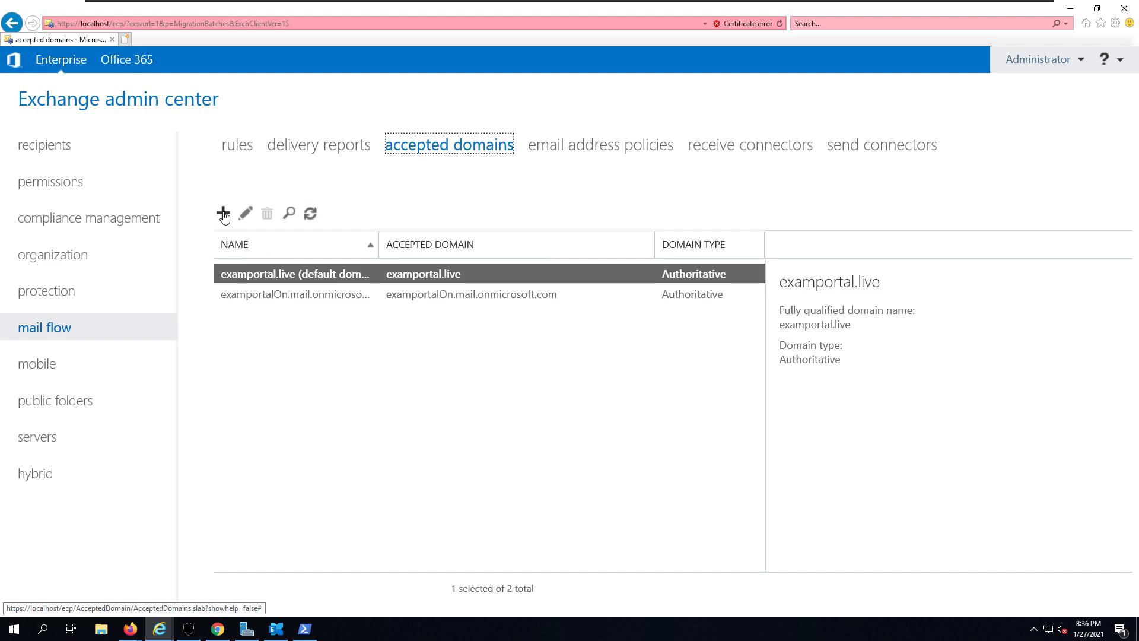
click(223, 215)
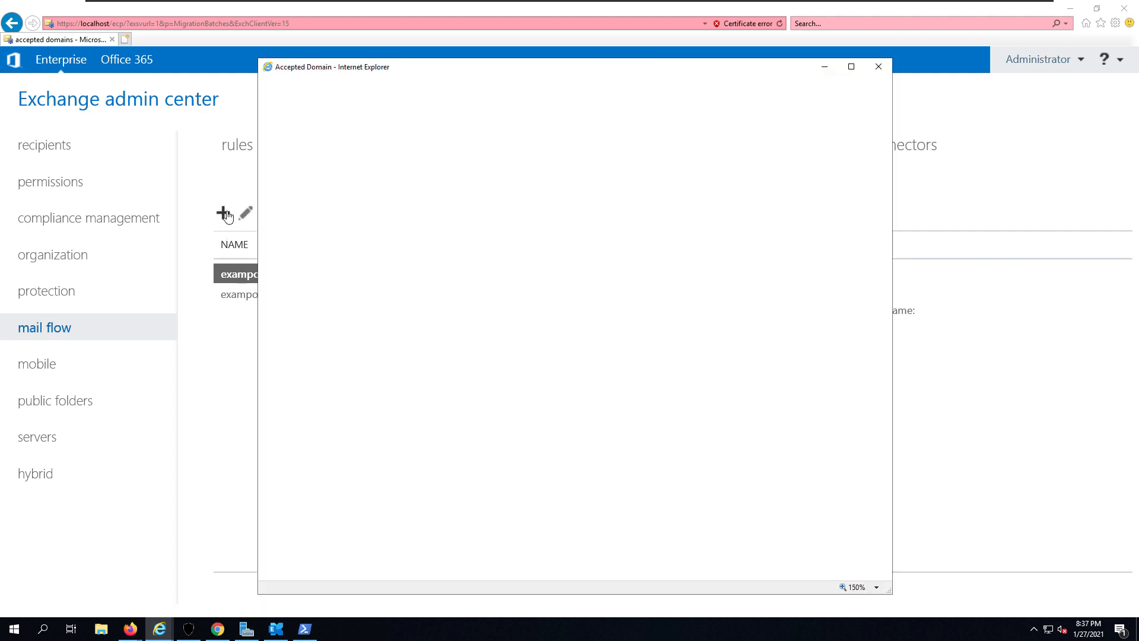
click(280, 210)
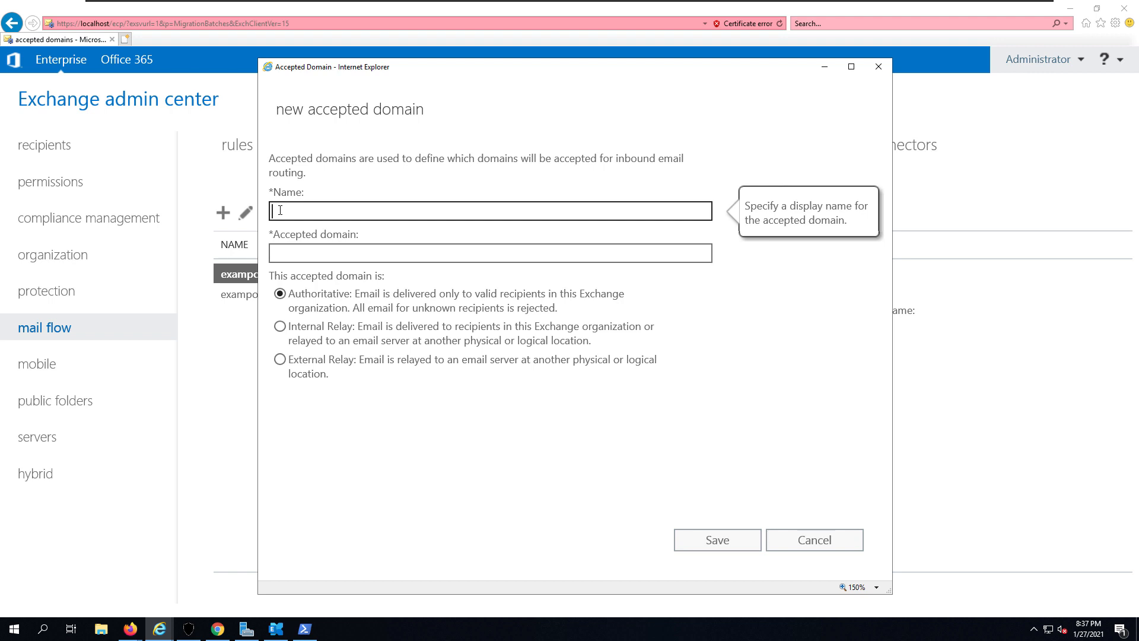
text(Groups)
click(278, 255)
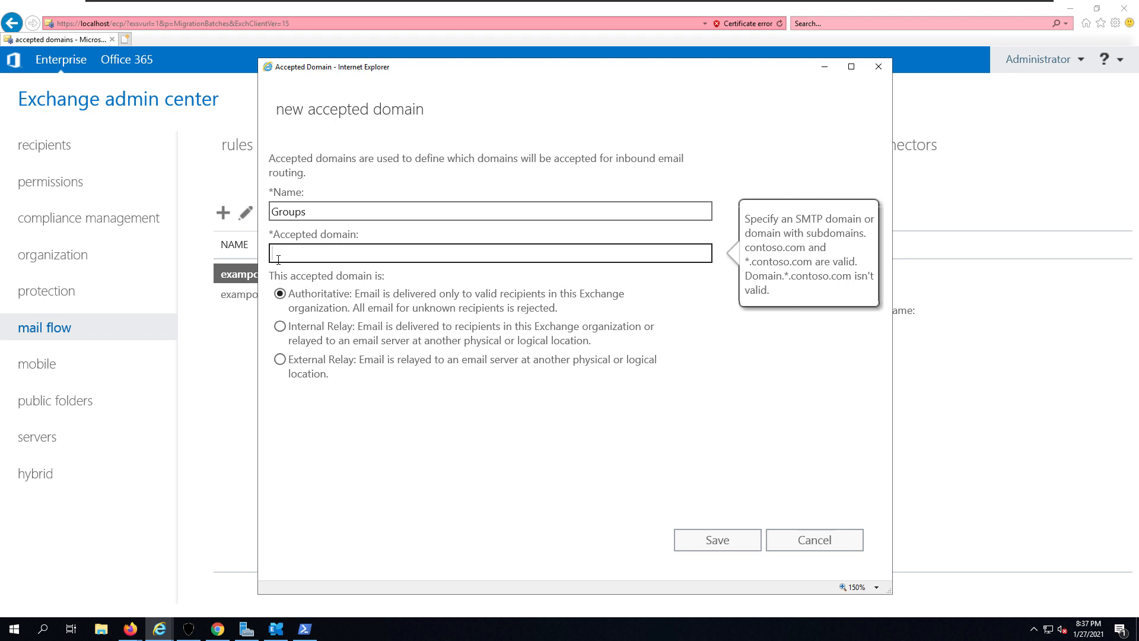
text(grp)
text(ups)
text(.exampl)
text(ortal.live)
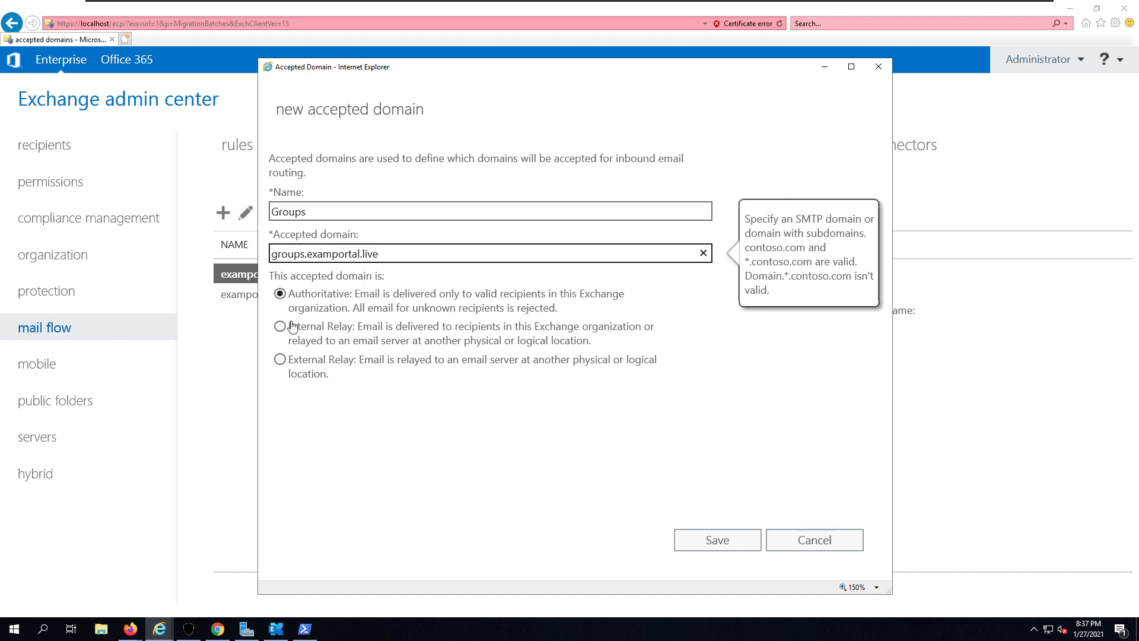
click(328, 337)
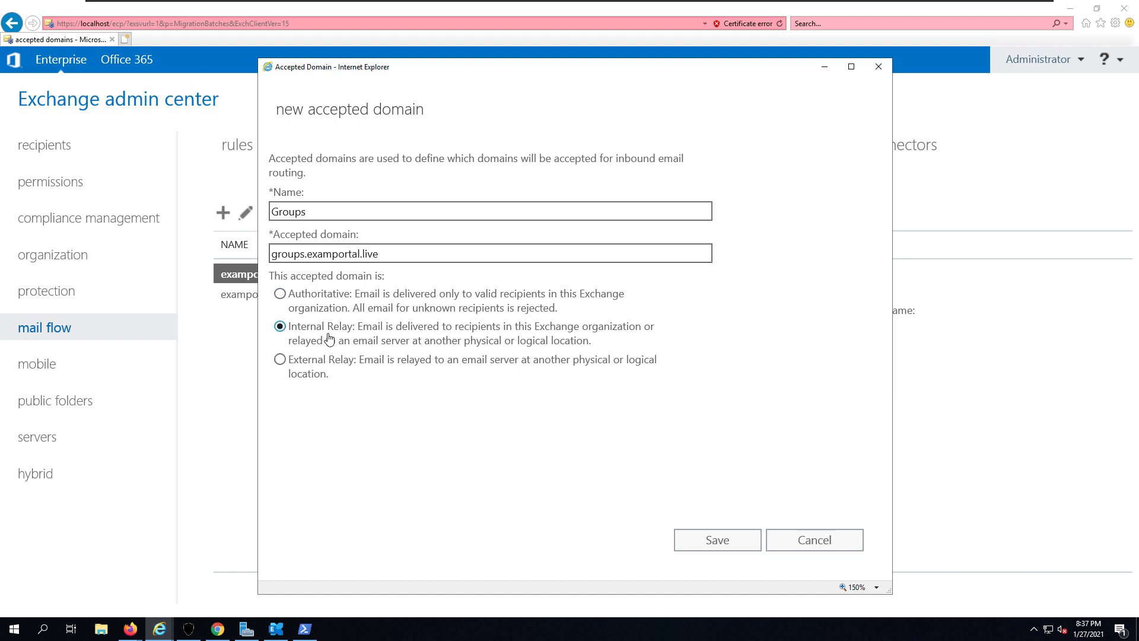
click(700, 545)
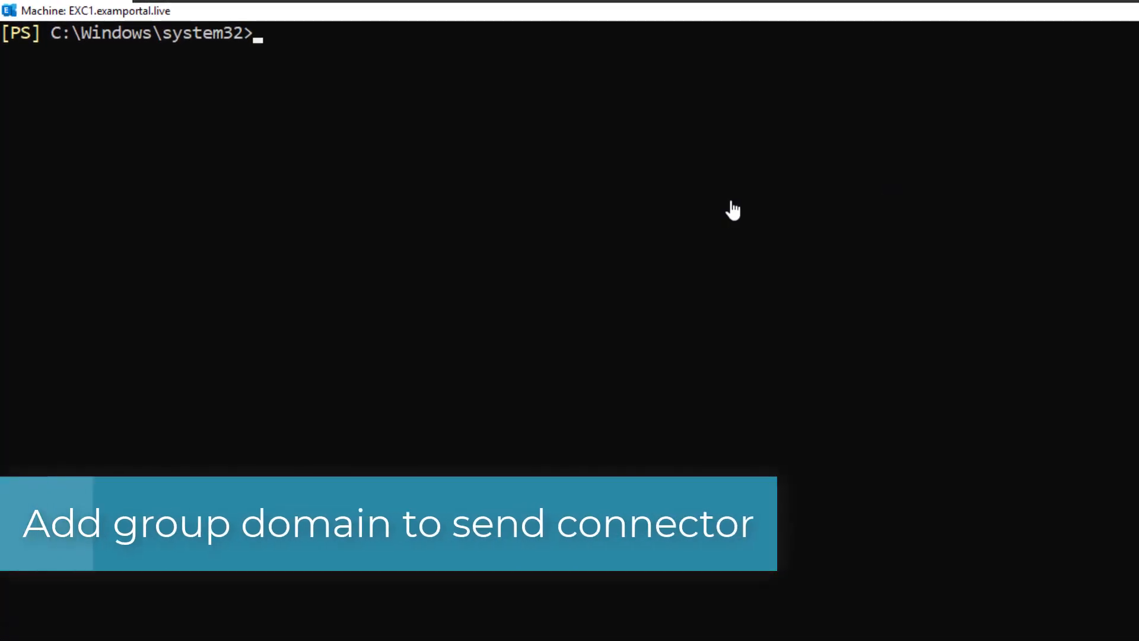
- Run Get-SendConnector | select Identity,AddressSpaces to list the send connectors
text(get)
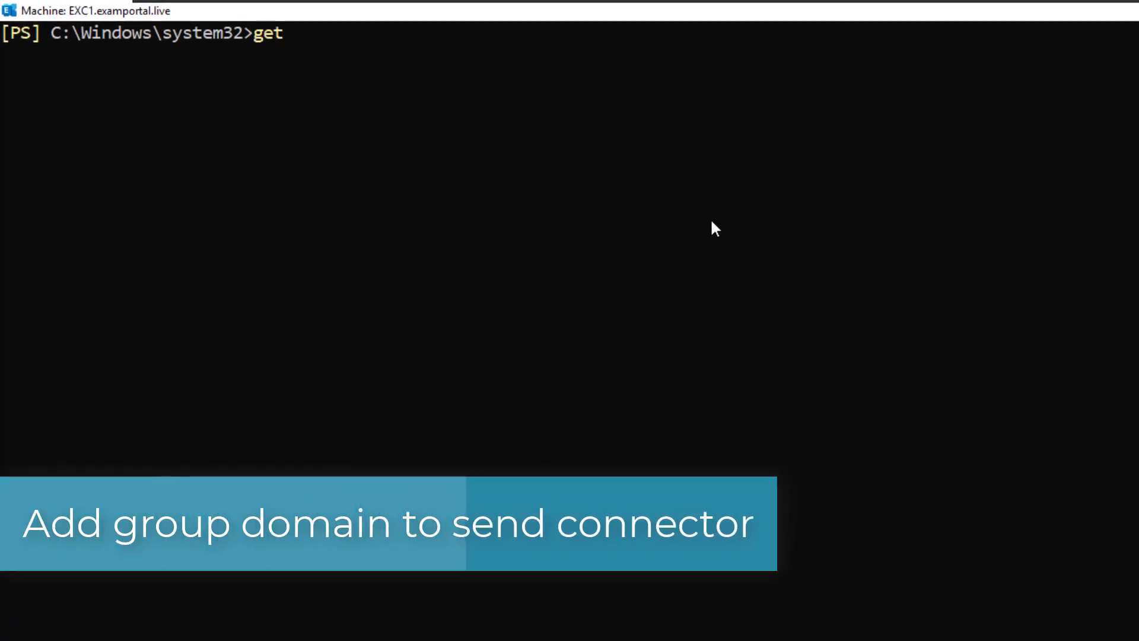
text(-sendcpon)
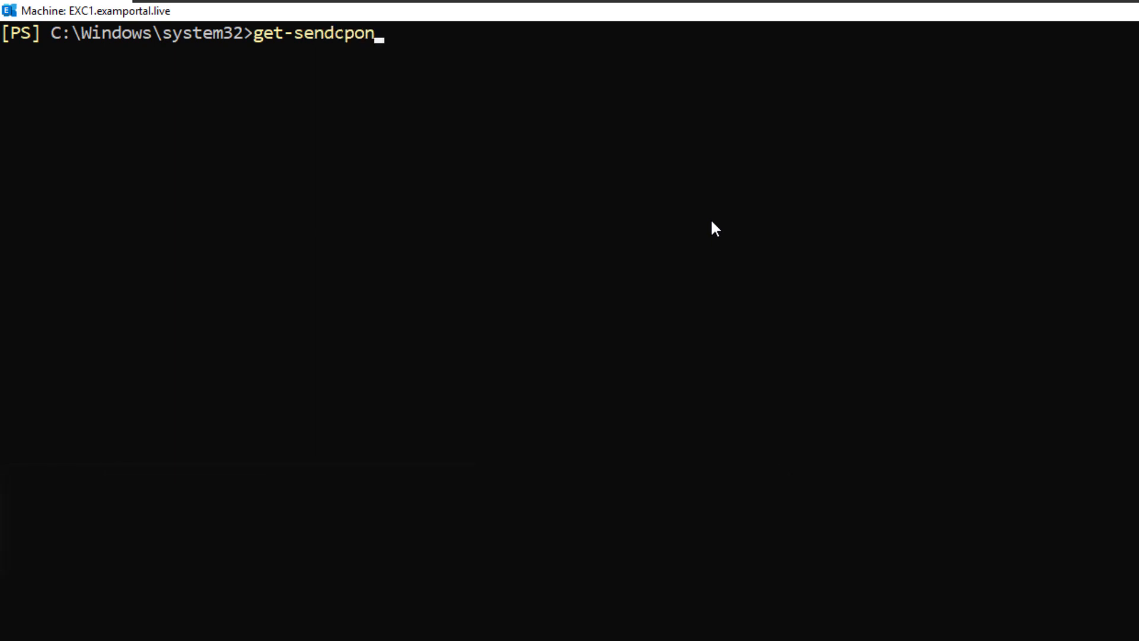
key(BackSpace)
key(BackSpace)
key(BackSpace)
key(BackSpace)
text(con)
key(Tab)
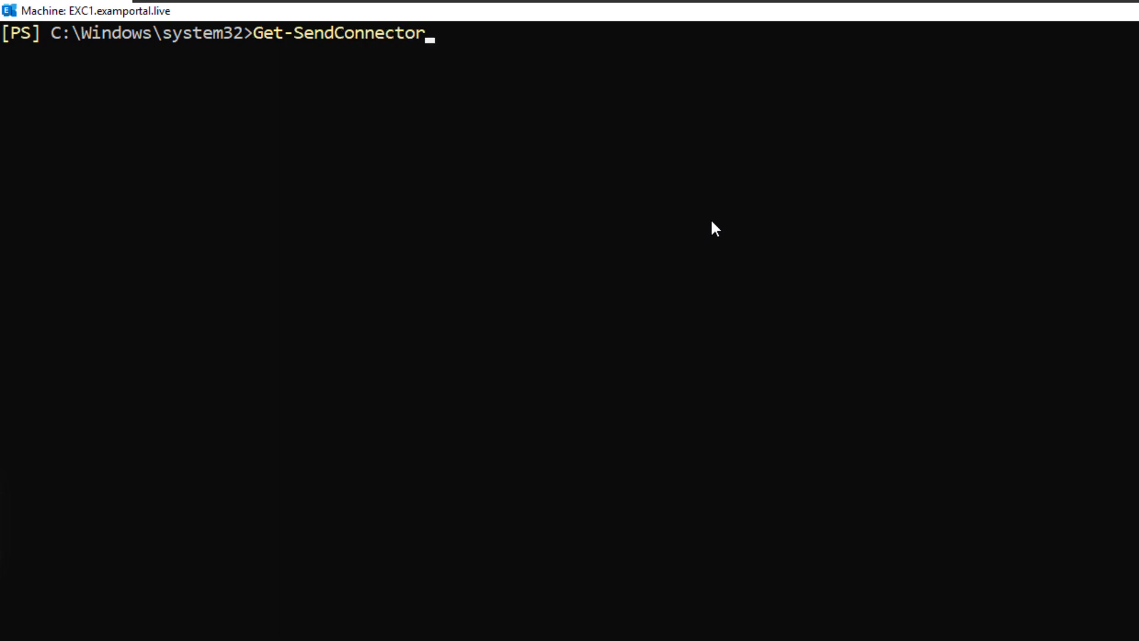
text(| select Identity,AddressSap)
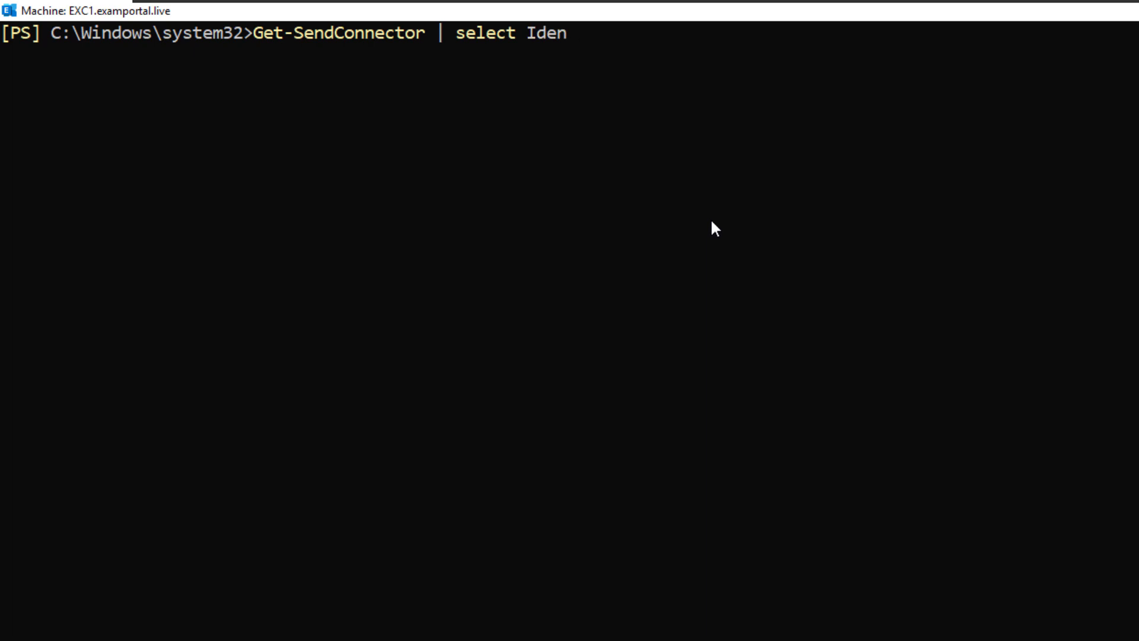
key(BackSpace)
key(BackSpace)
text(paces)
key(Return)
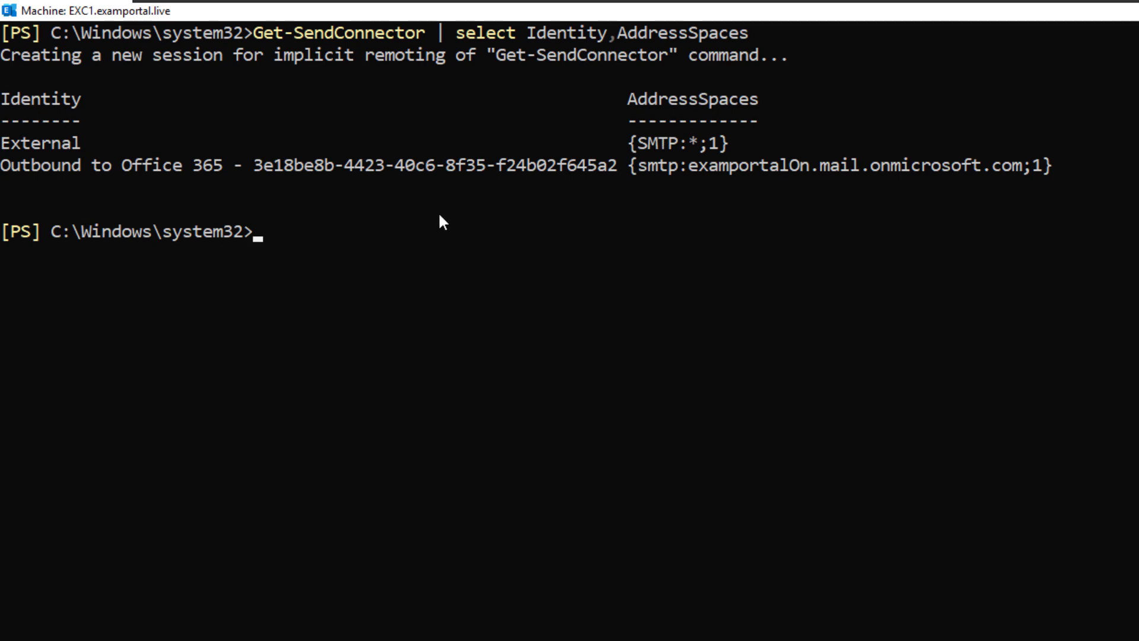
- Add groups.examportal.live to the Outbound to Office 365 connector's address spaces, then re-list to verify
right_click(395, 208)
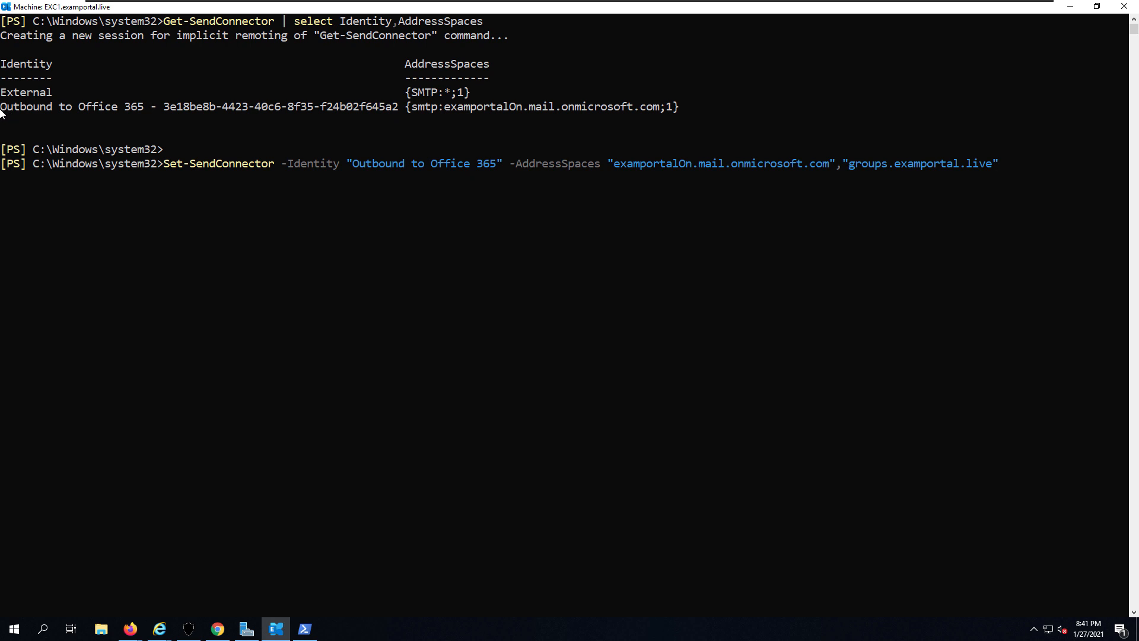
drag(2, 108, 397, 112)
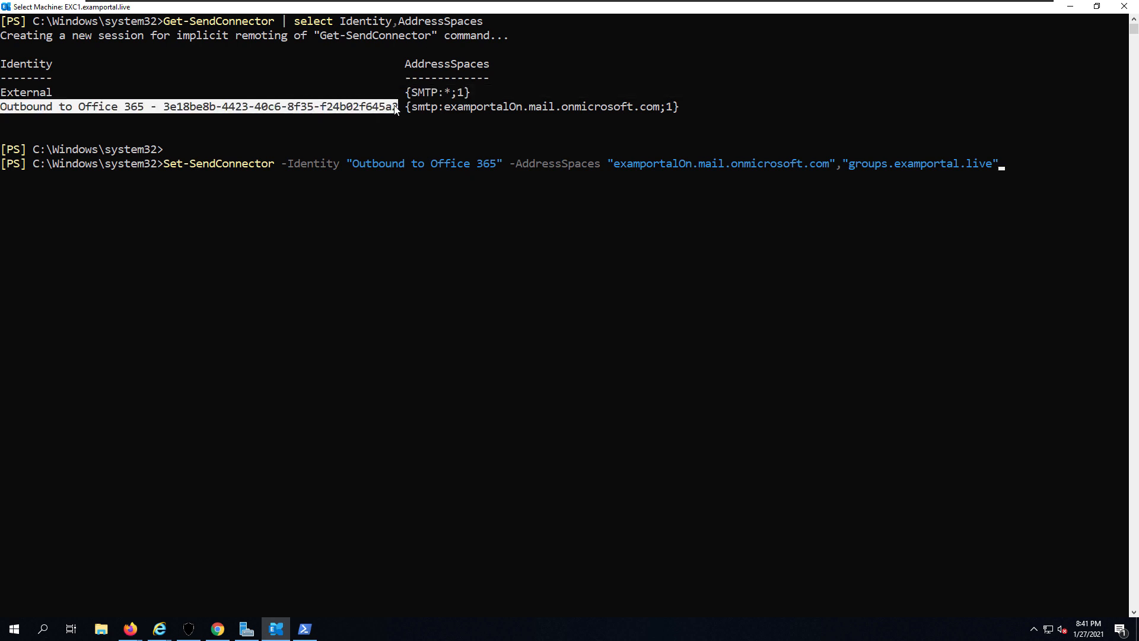
right_click(356, 167)
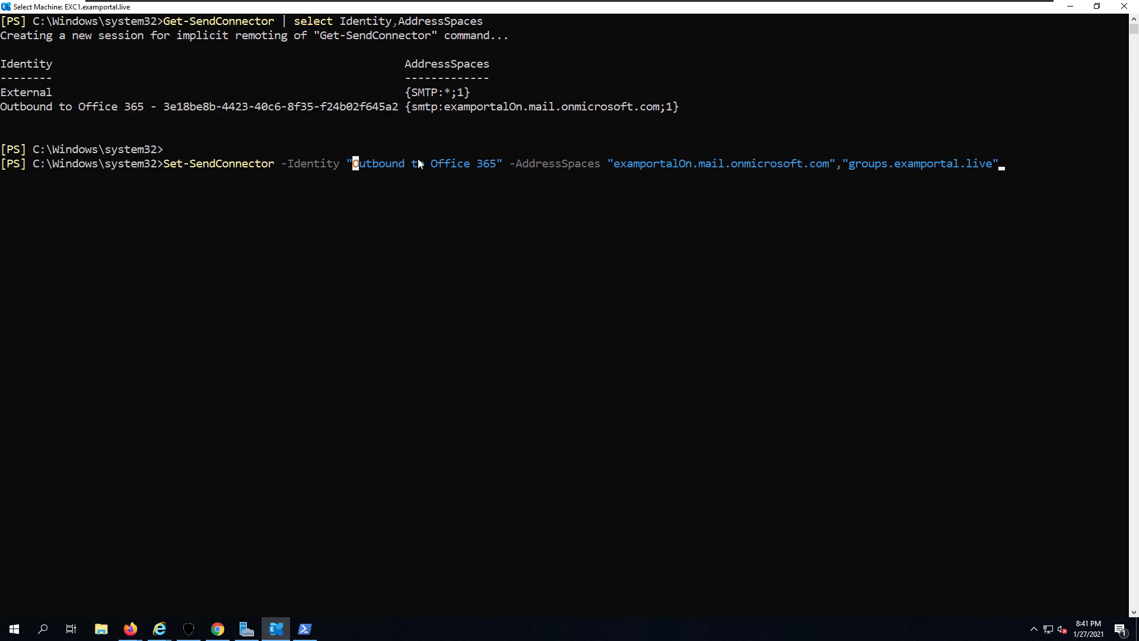
click(497, 169)
key(Left)
key(Left)
key(Left)
key(Left)
key(Left)
key(Left)
key(Left)
key(Left)
key(Left)
key(Left)
key(Left)
key(Left)
key(Left)
key(Left)
key(Left)
key(Left)
key(Left)
key(Left)
key(Left)
key(Left)
key(Left)
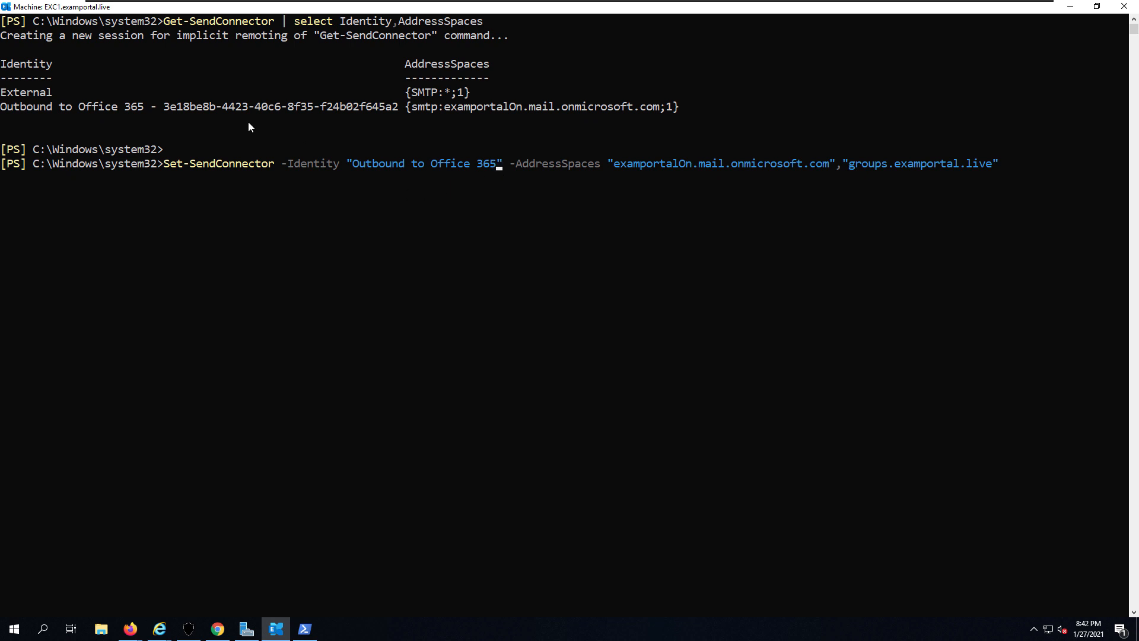
drag(152, 104, 393, 111)
right_click(394, 111)
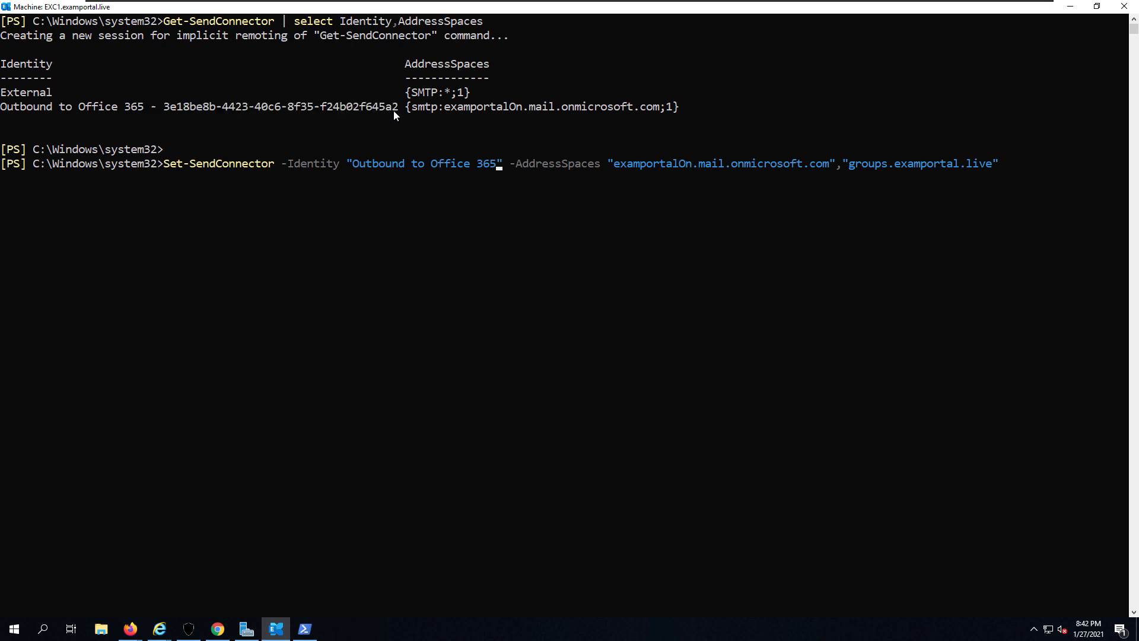
right_click(499, 173)
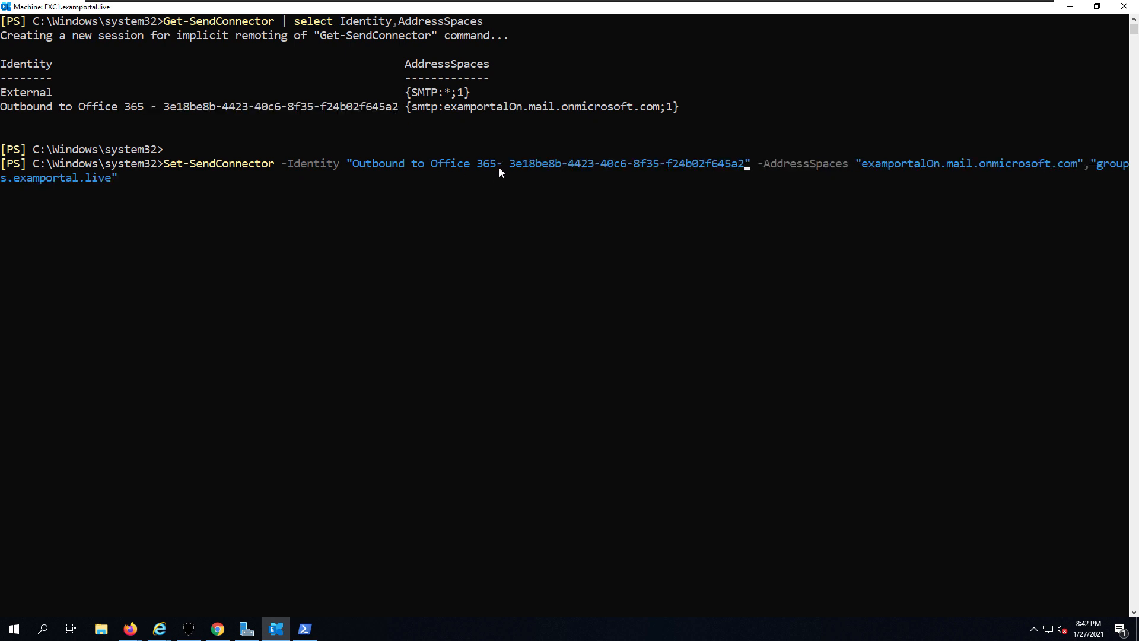
key(Left)
key(Left)
key(Left)
key(Left)
key(Left)
key(Left)
key(Left)
key(Left)
key(Left)
key(Left)
key(Left)
key(Left)
key(Left)
key(Left)
key(Left)
key(Left)
key(Left)
key(Left)
key(Left)
key(Left)
key(Left)
key(Return)
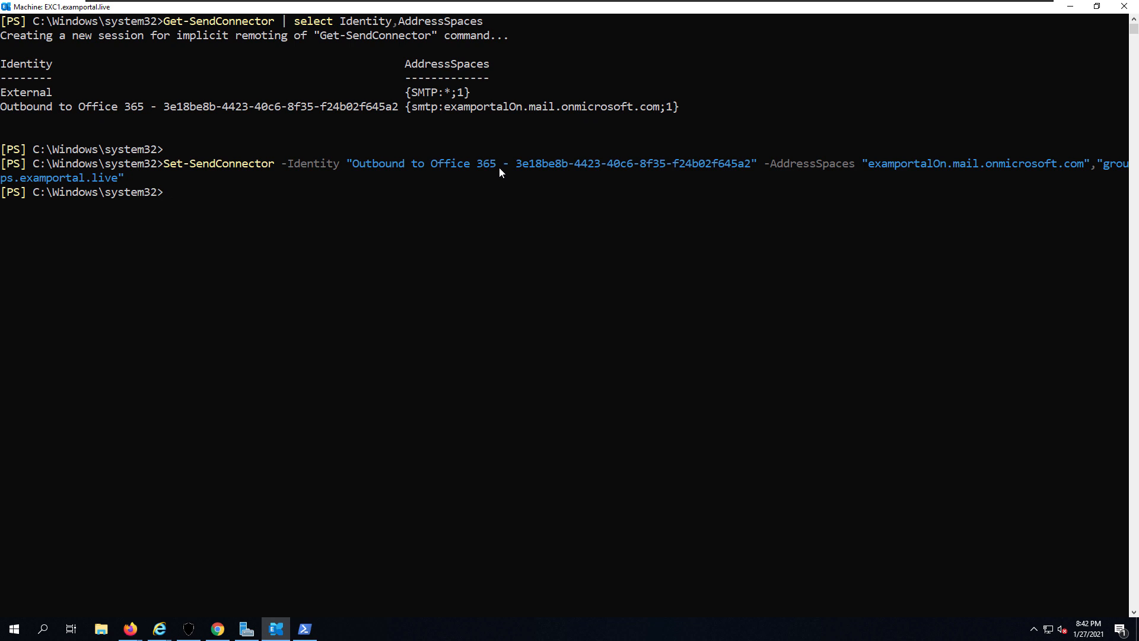
key(Up)
key(Up)
key(Return)
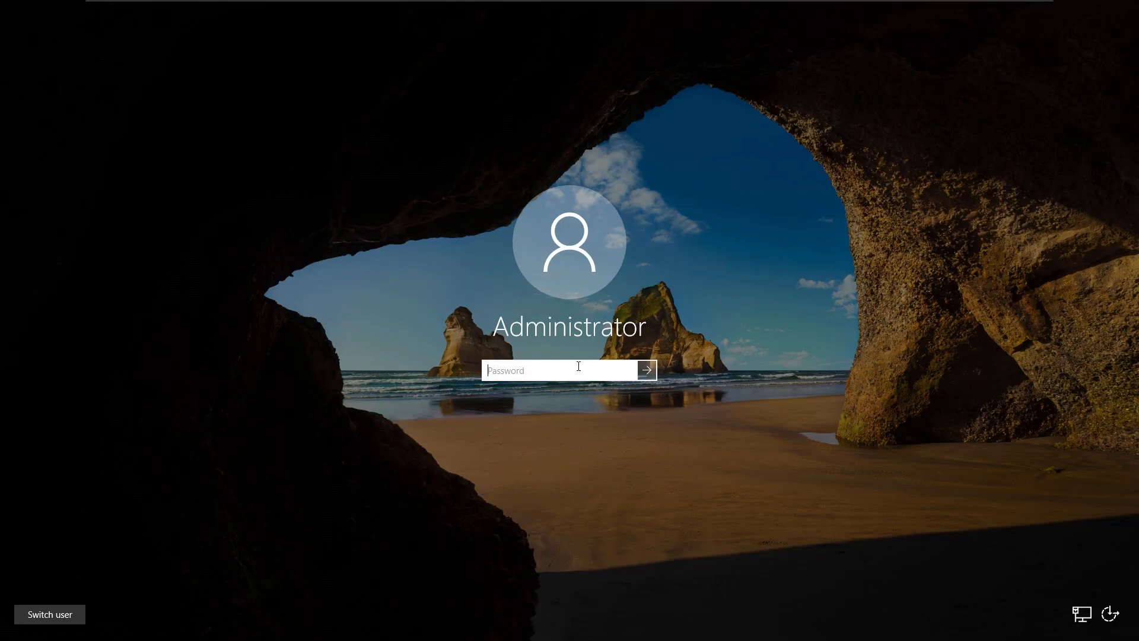
- Sign in with the account password and name a new Microsoft 365 group InfoGroup
text(P@ssw0rd)
key(Return)
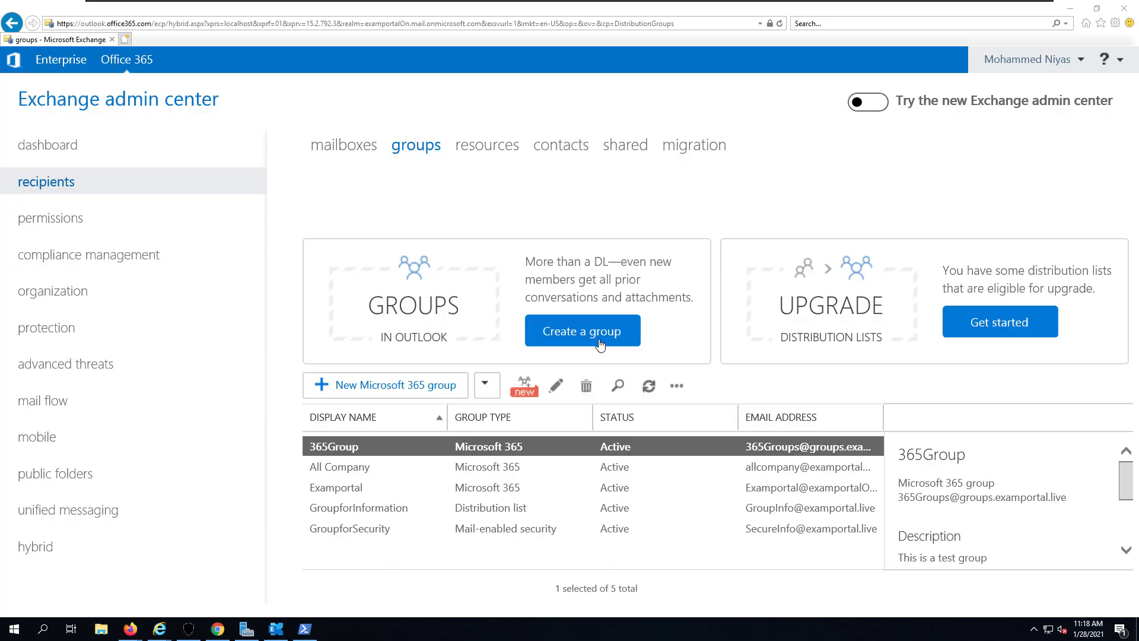
click(601, 344)
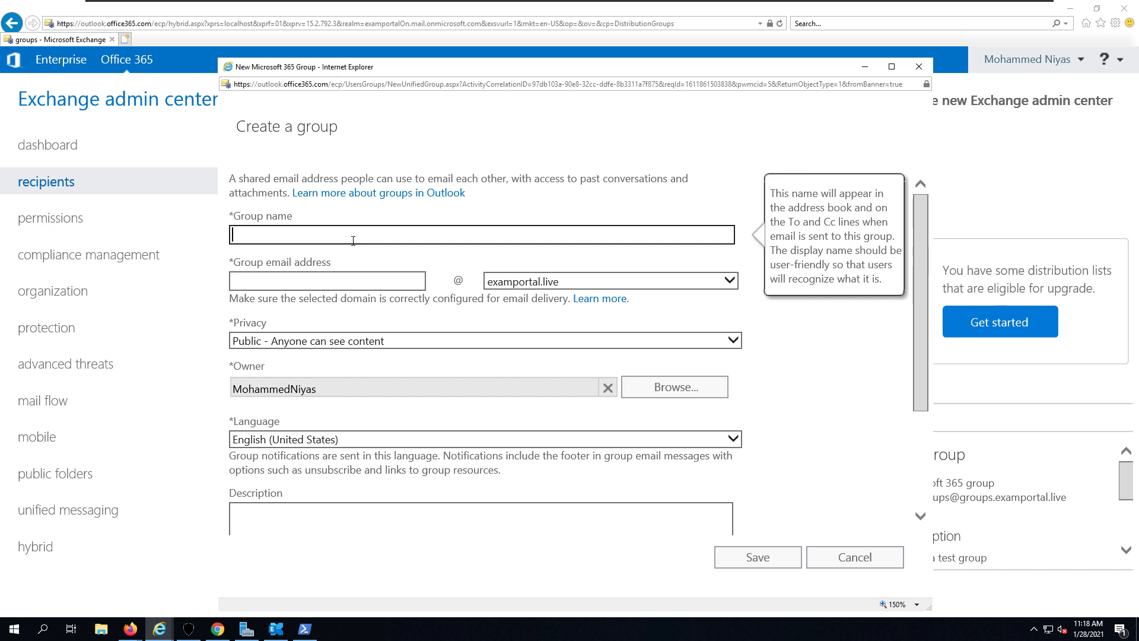
text(InfoGroup)
key(Tab)
- Put InfoGroup on groups.examportal.live, describe it as 'This is a Hybrid Test Group', and save
click(540, 281)
click(540, 325)
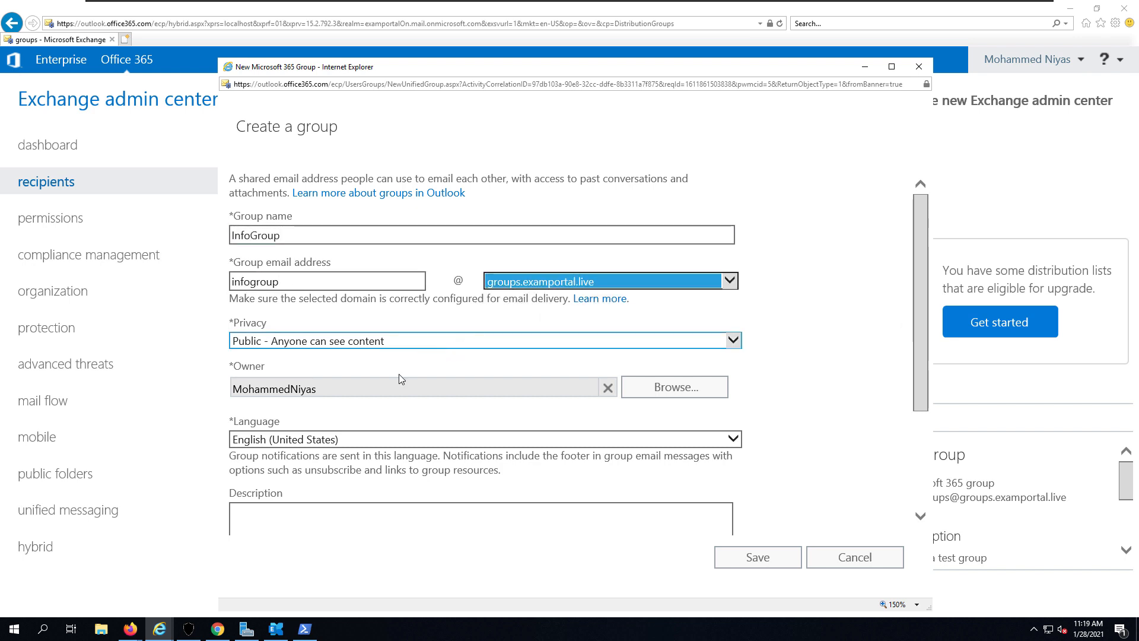
scroll(397, 376, down, 2)
click(363, 417)
text(T)
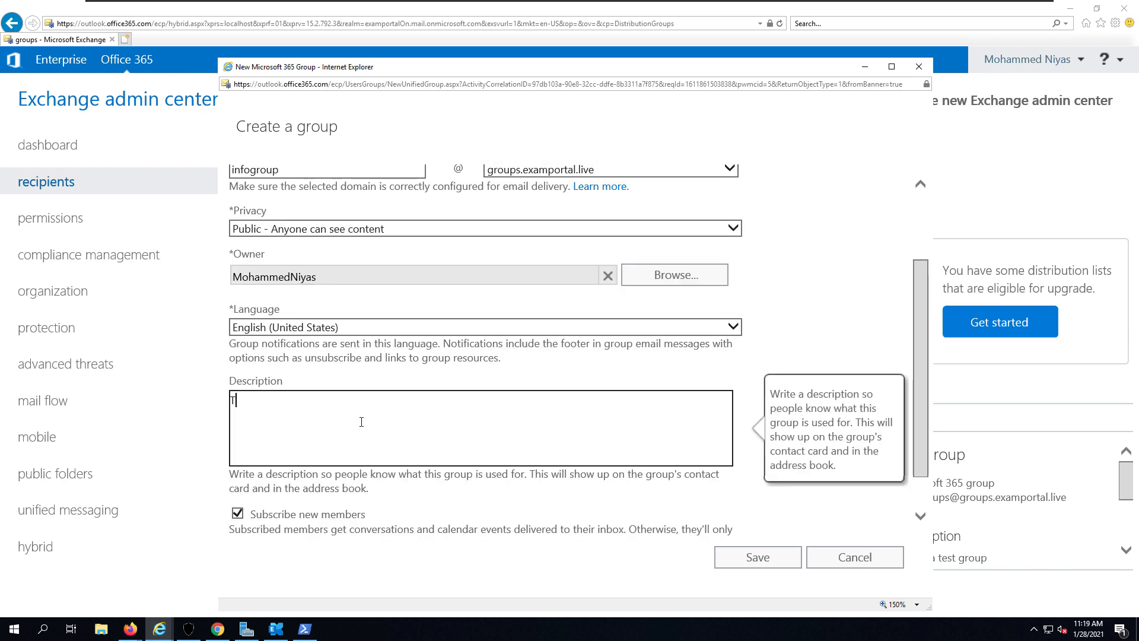
text(his is a Hybrid Test Group)
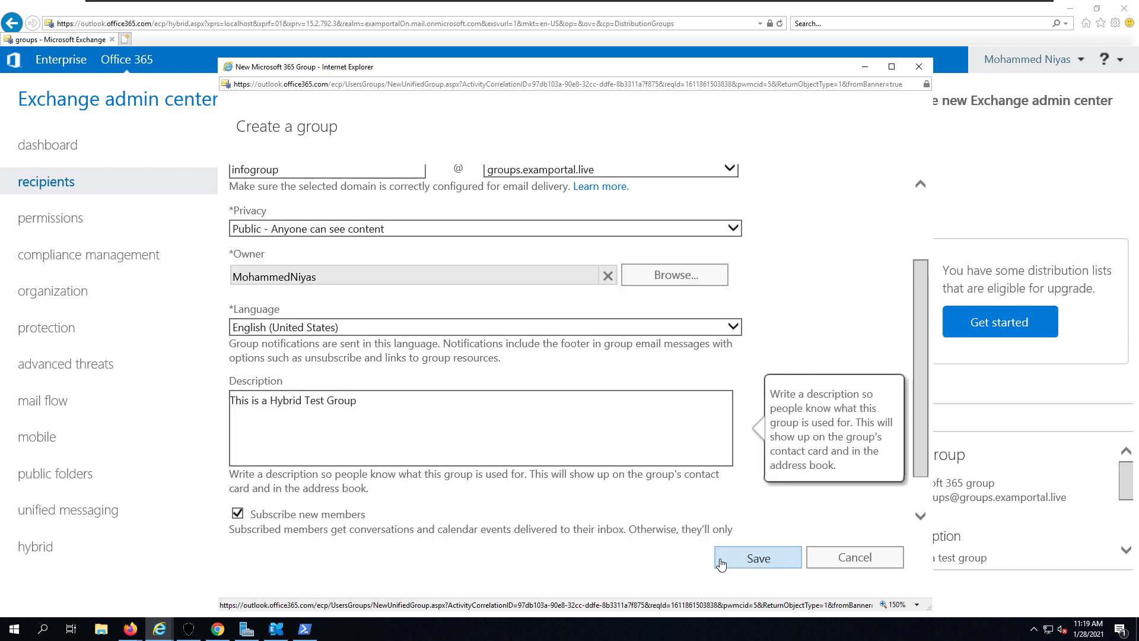
click(722, 564)
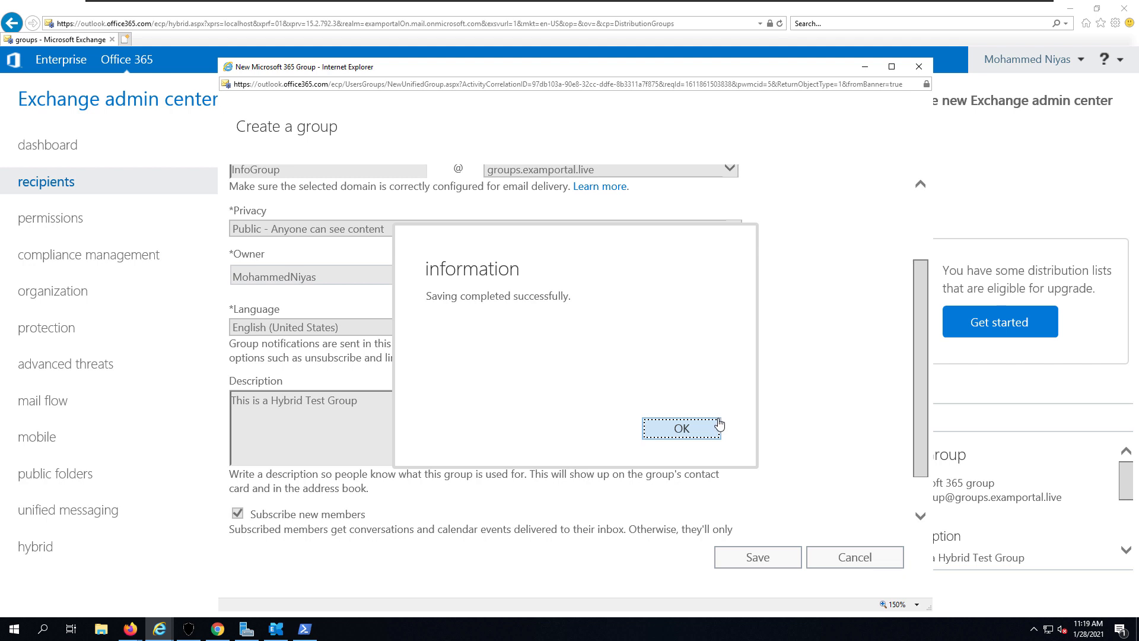
click(708, 430)
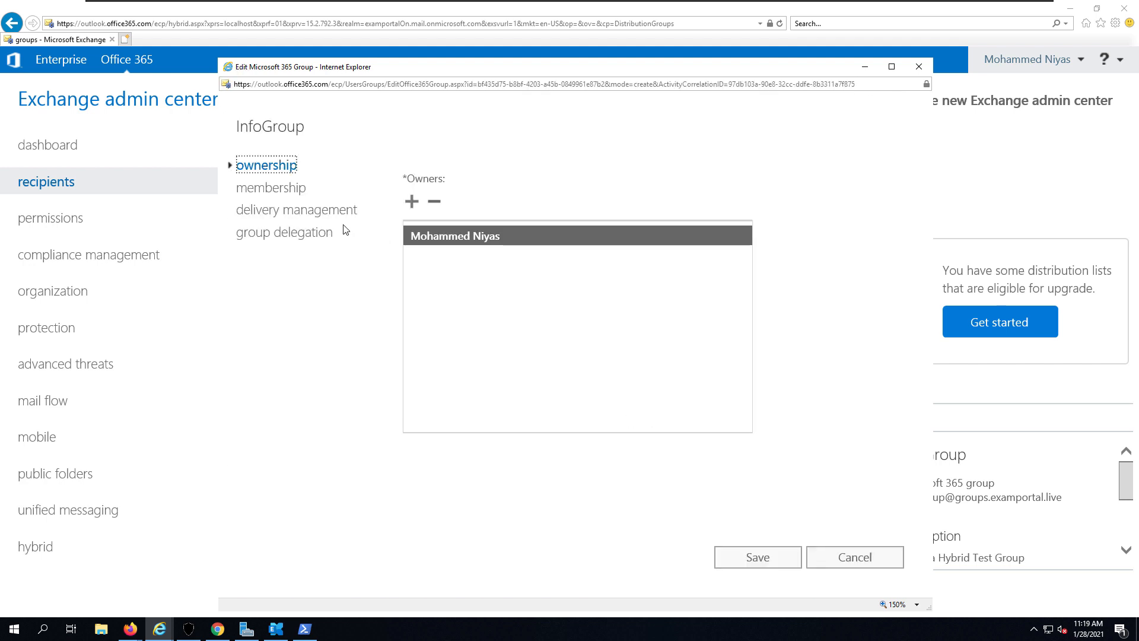
- Add two users to InfoGroup's membership and save the group
click(283, 190)
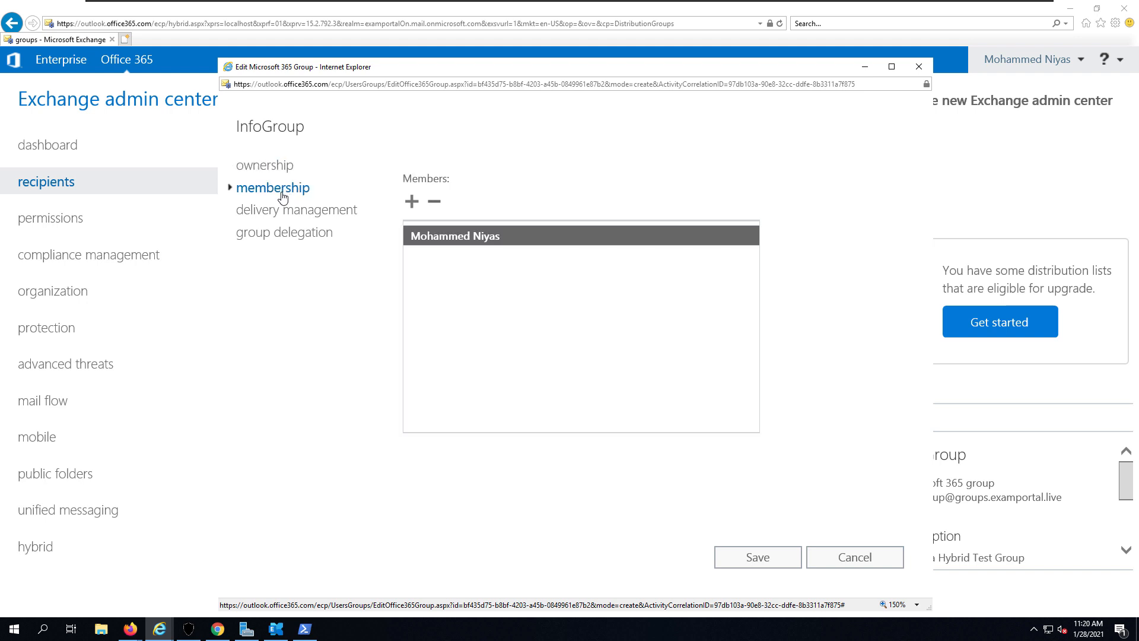
click(412, 203)
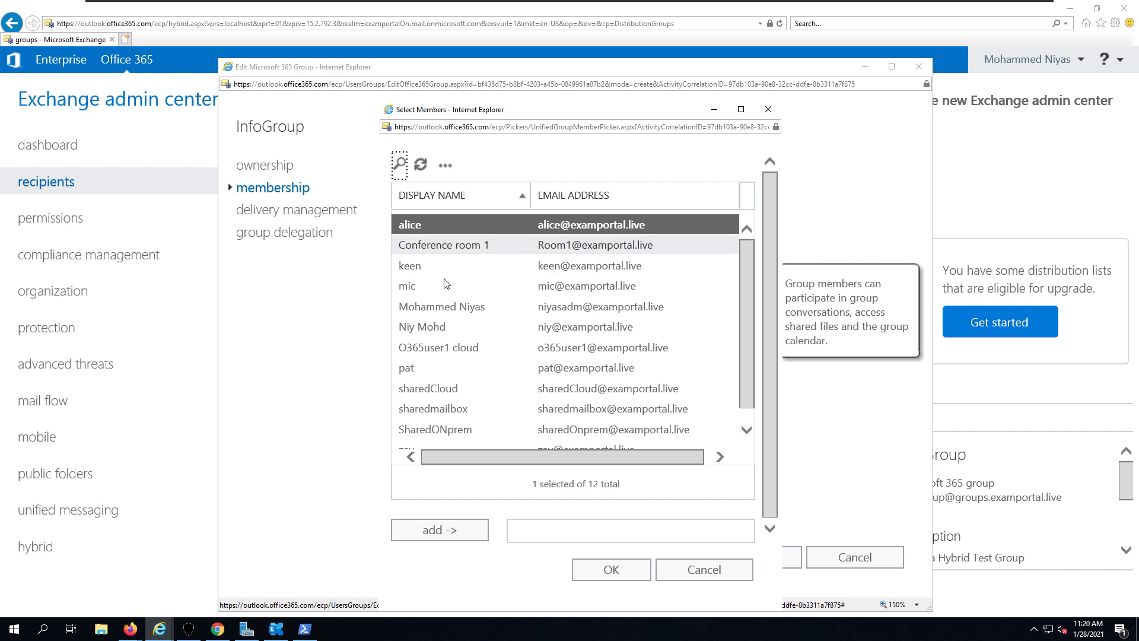
double_click(439, 367)
double_click(440, 342)
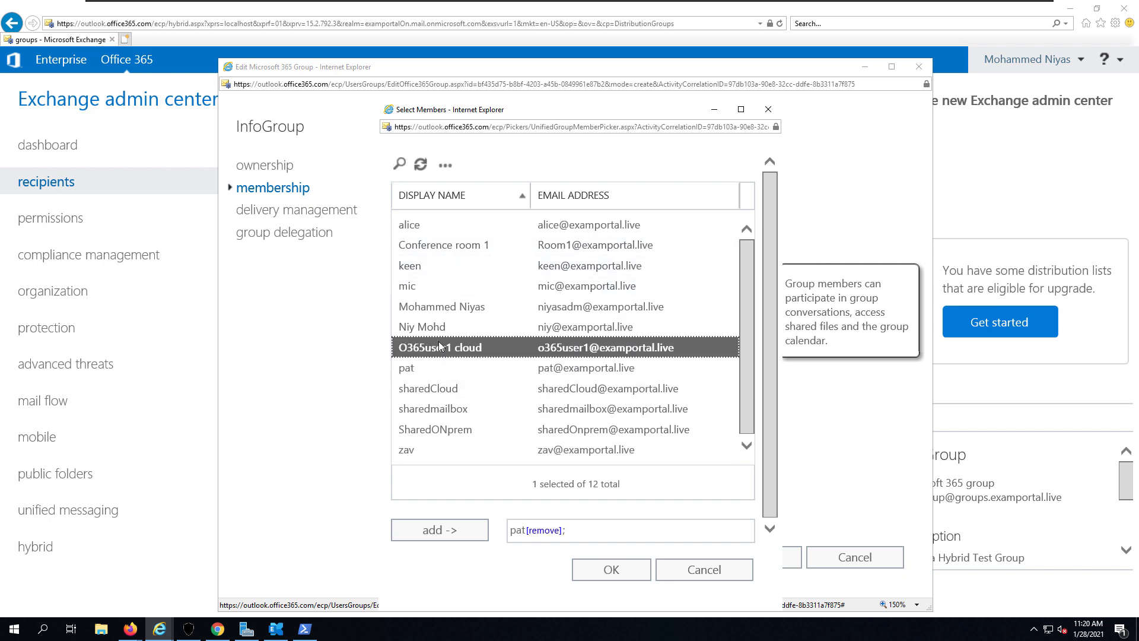
click(602, 573)
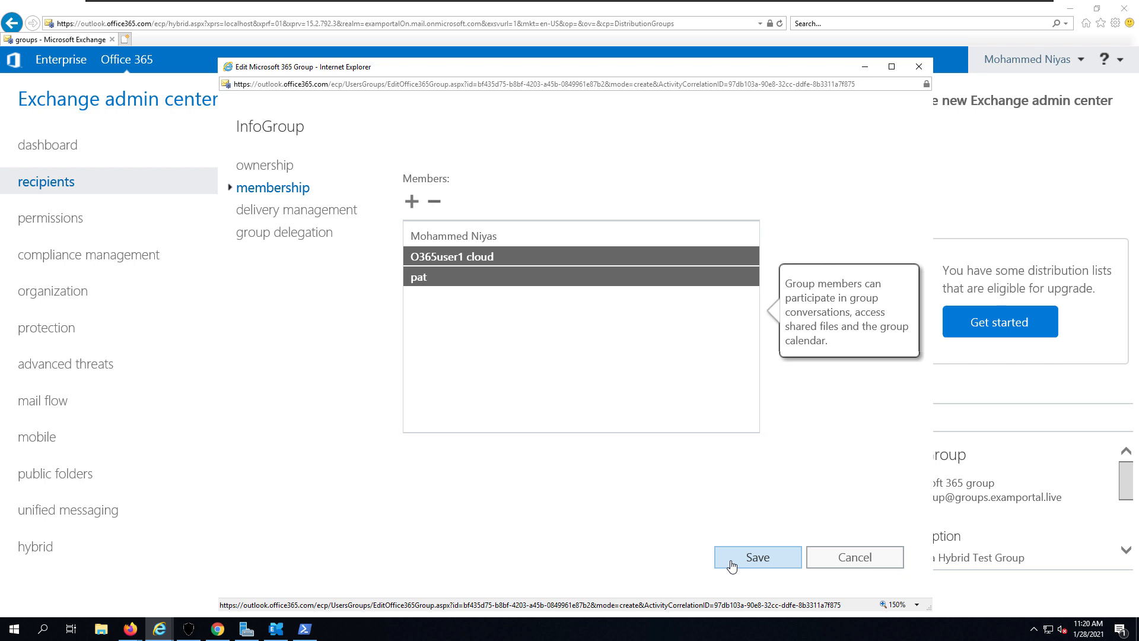
click(731, 564)
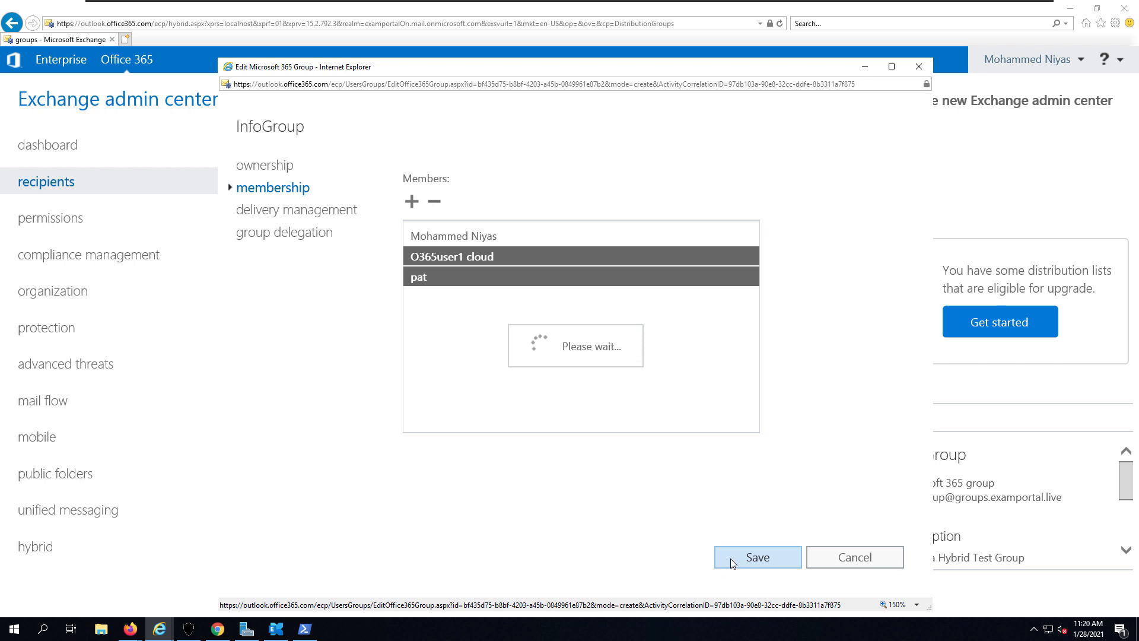
click(707, 440)
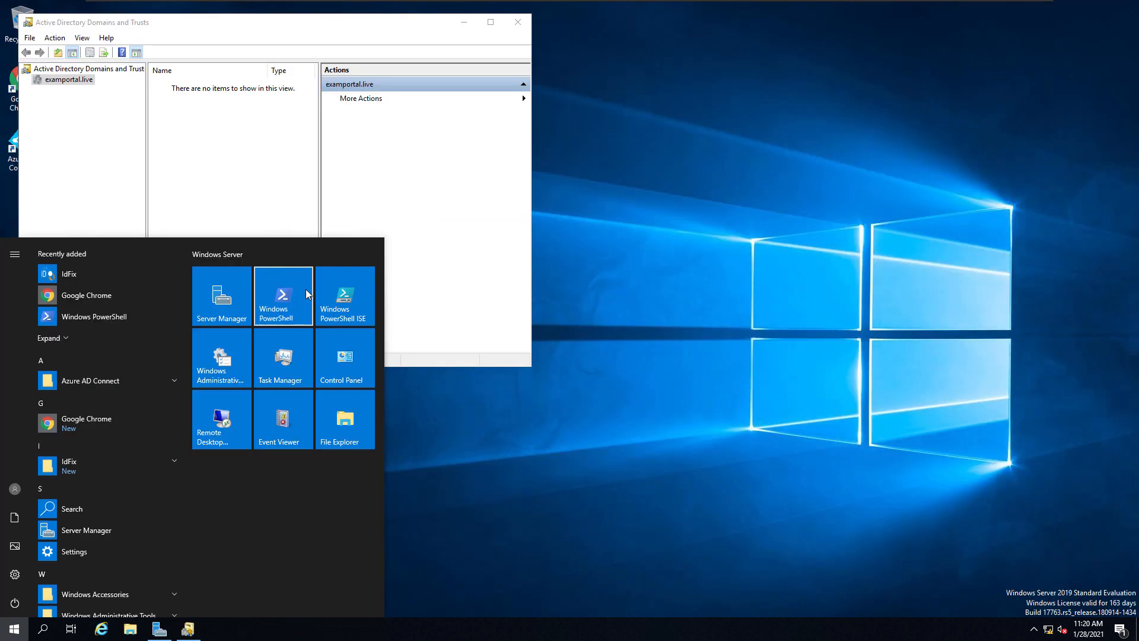
- Run Start-ADSyncSyncCycle -PolicyType Delta from an administrator PowerShell
right_click(305, 291)
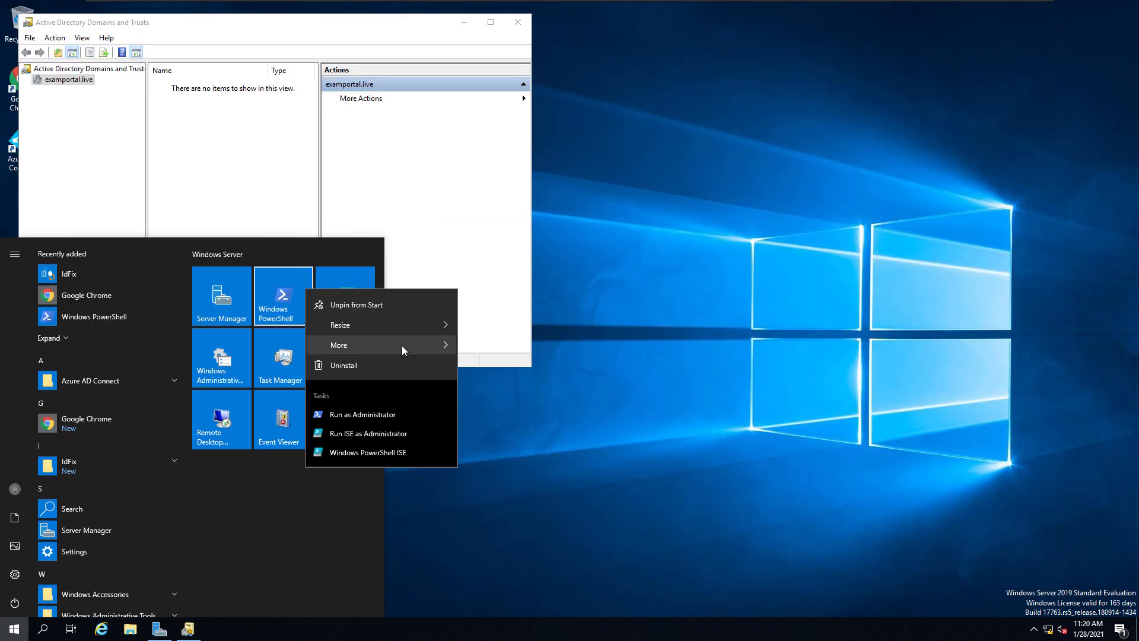
mouse_move(409, 345)
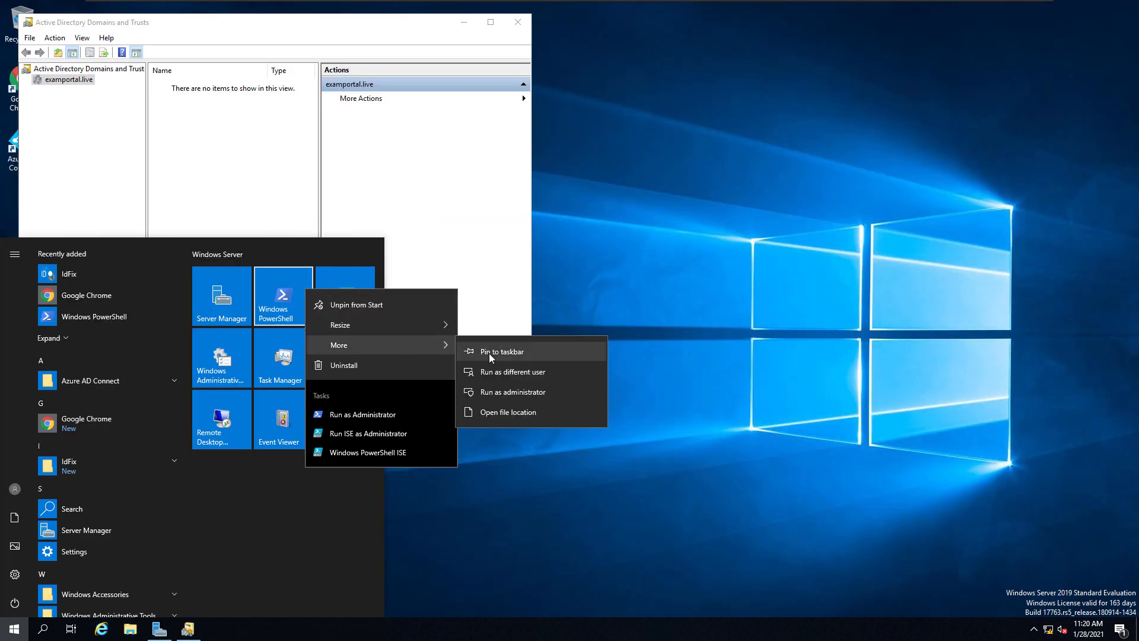
click(533, 393)
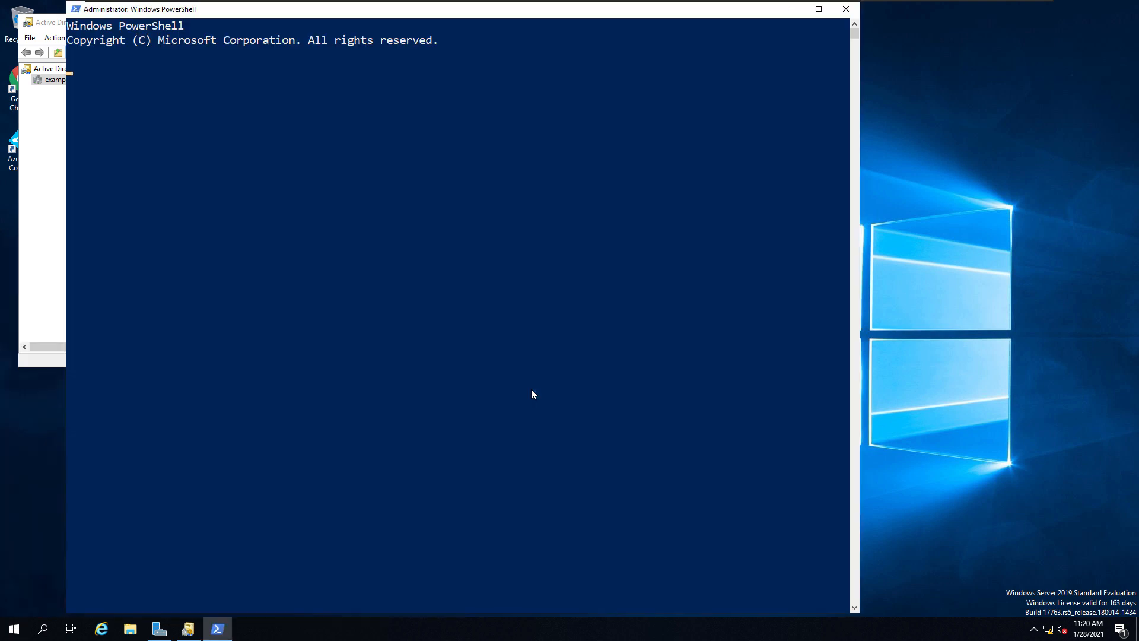
click(549, 186)
key(Escape)
key(Up)
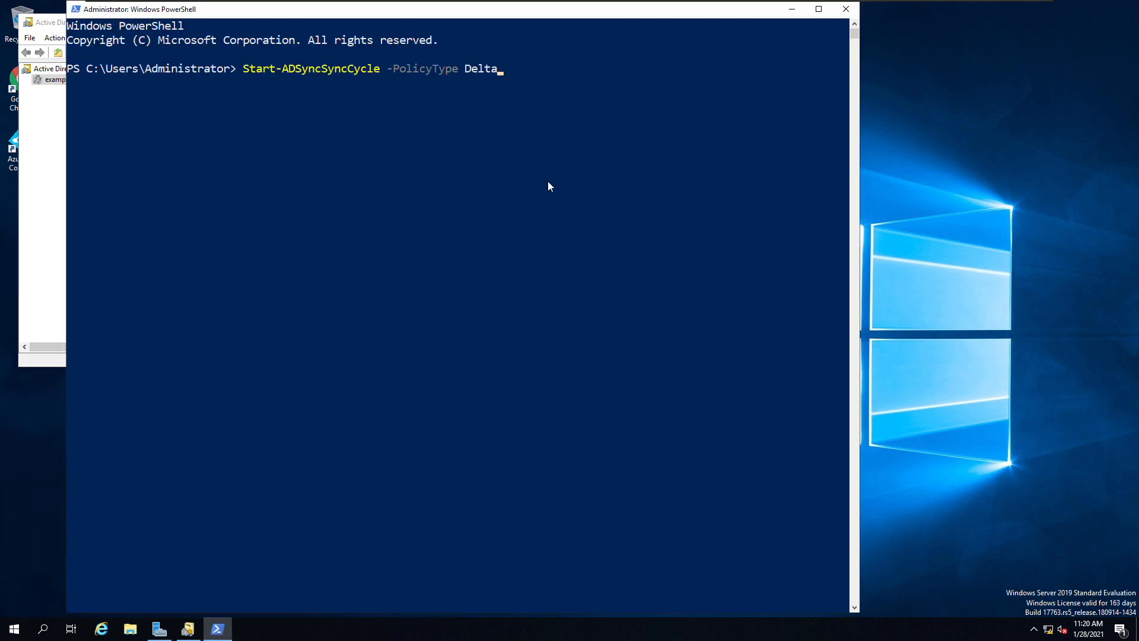
key(Up)
key(Down)
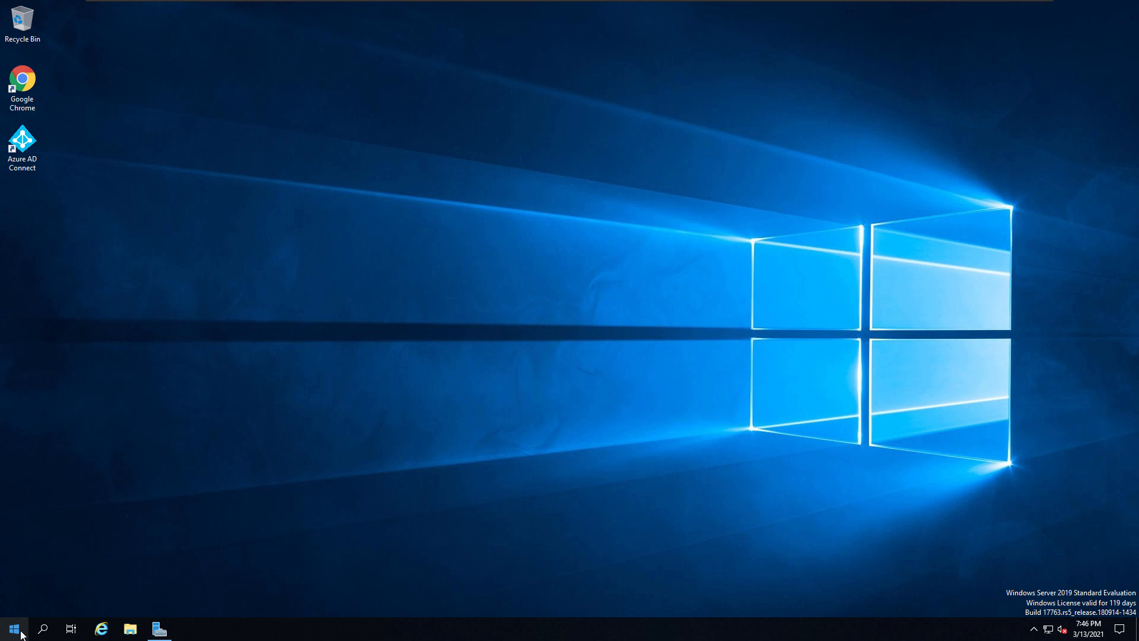
- Open Active Directory Users and Computers and find the Hybrid Test Group under Users
click(21, 635)
click(176, 507)
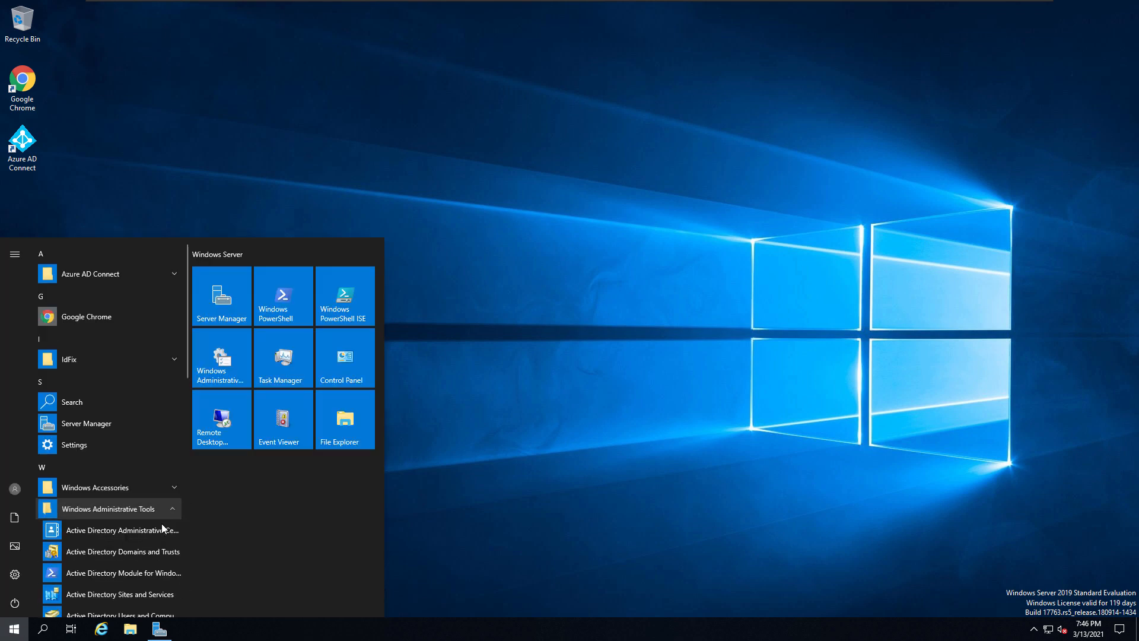
scroll(161, 523, down, 3)
click(137, 445)
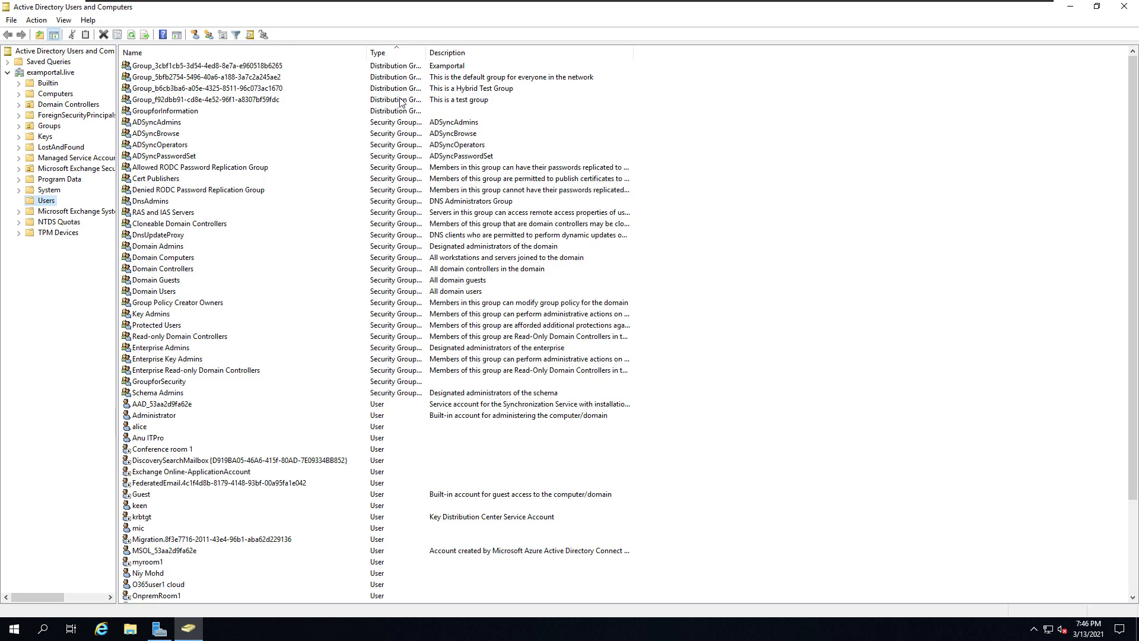
click(400, 99)
click(353, 89)
click(211, 79)
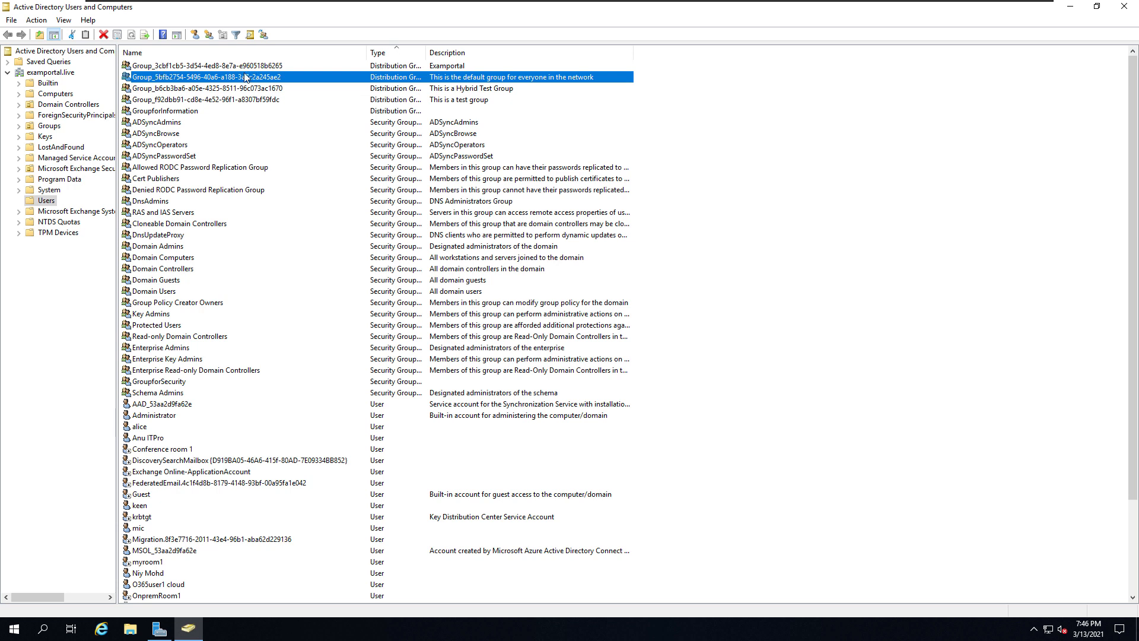
click(47, 202)
click(208, 101)
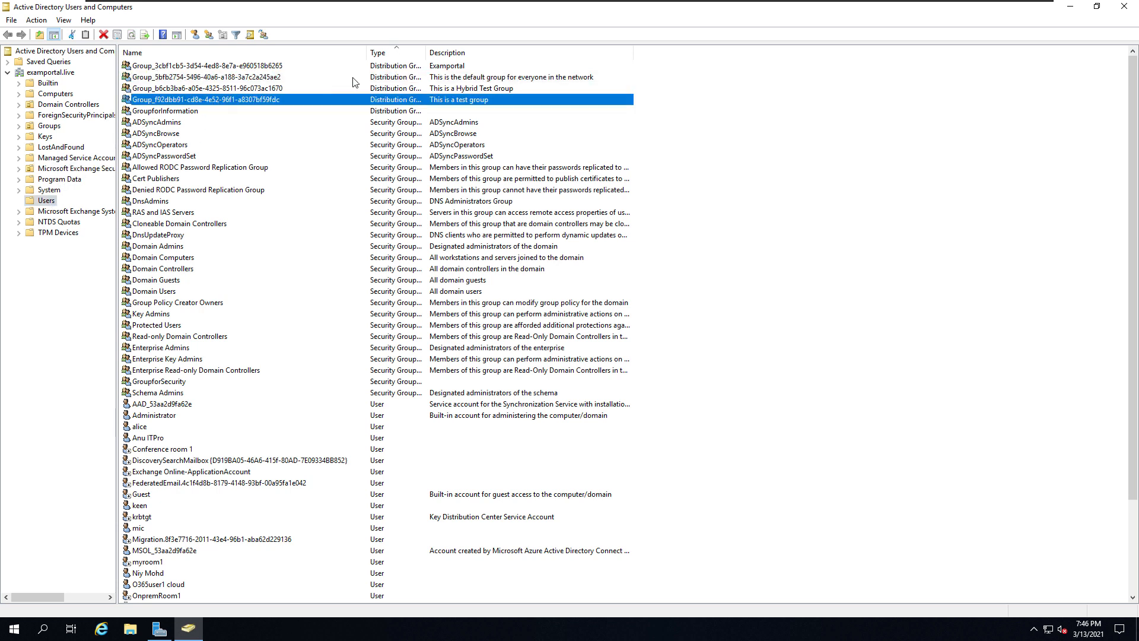
- Check the Hybrid Test Group's two members and its General details, then close it
double_click(225, 89)
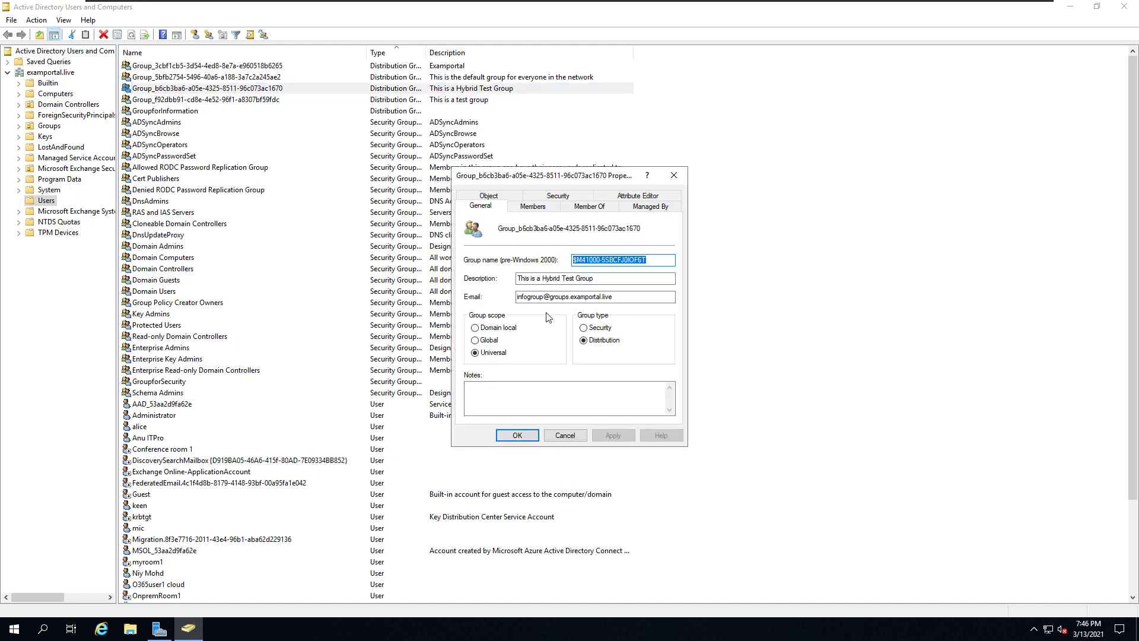
click(526, 209)
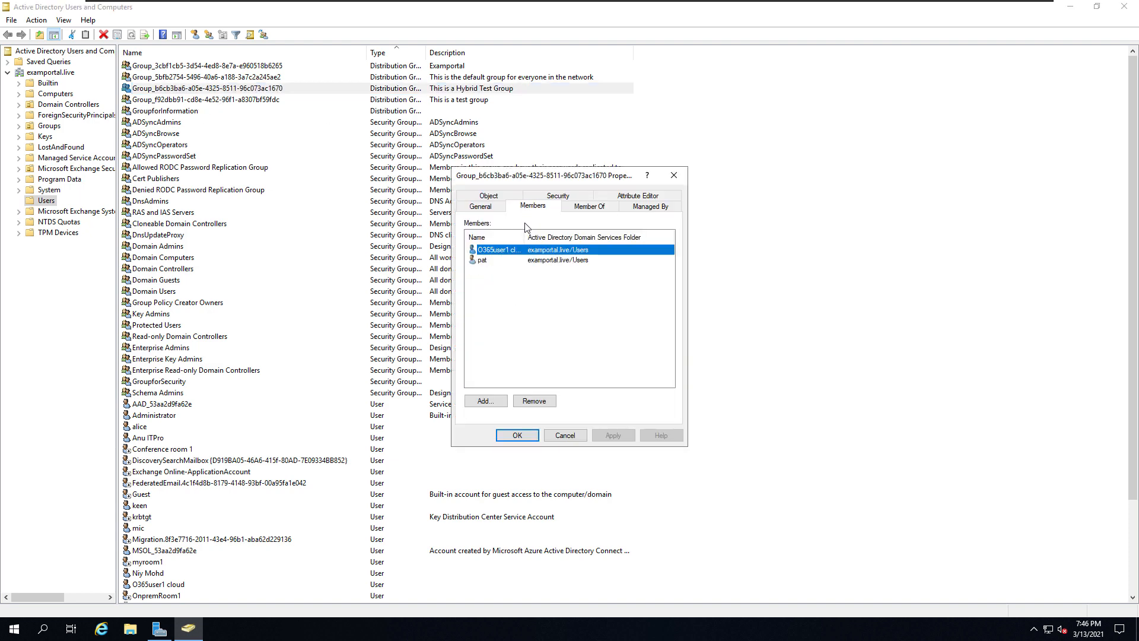
click(485, 264)
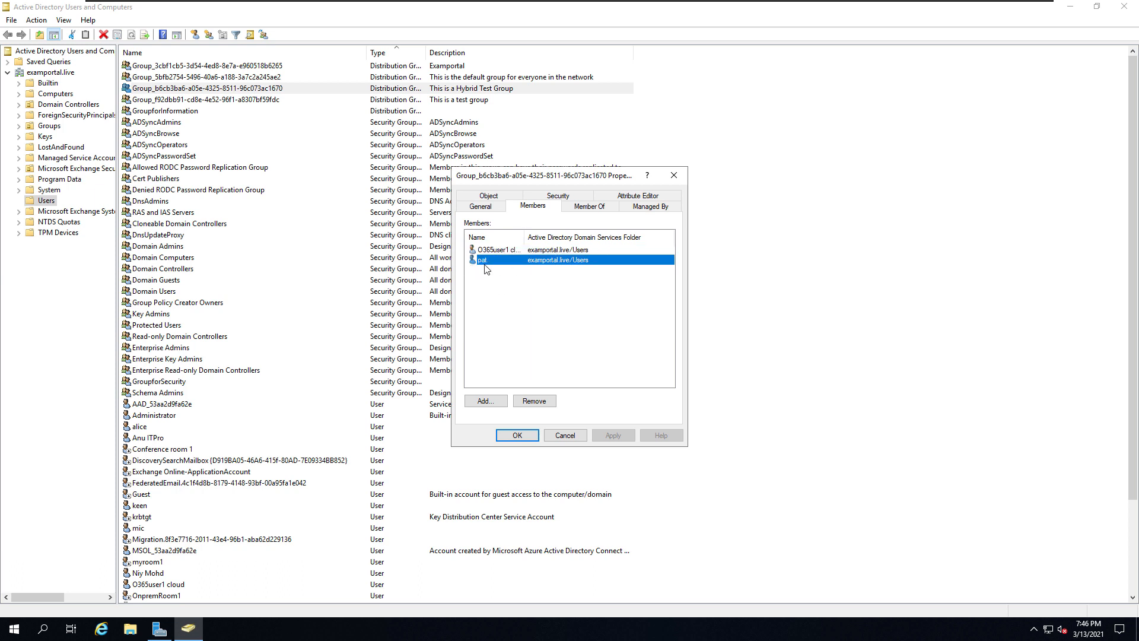
click(504, 252)
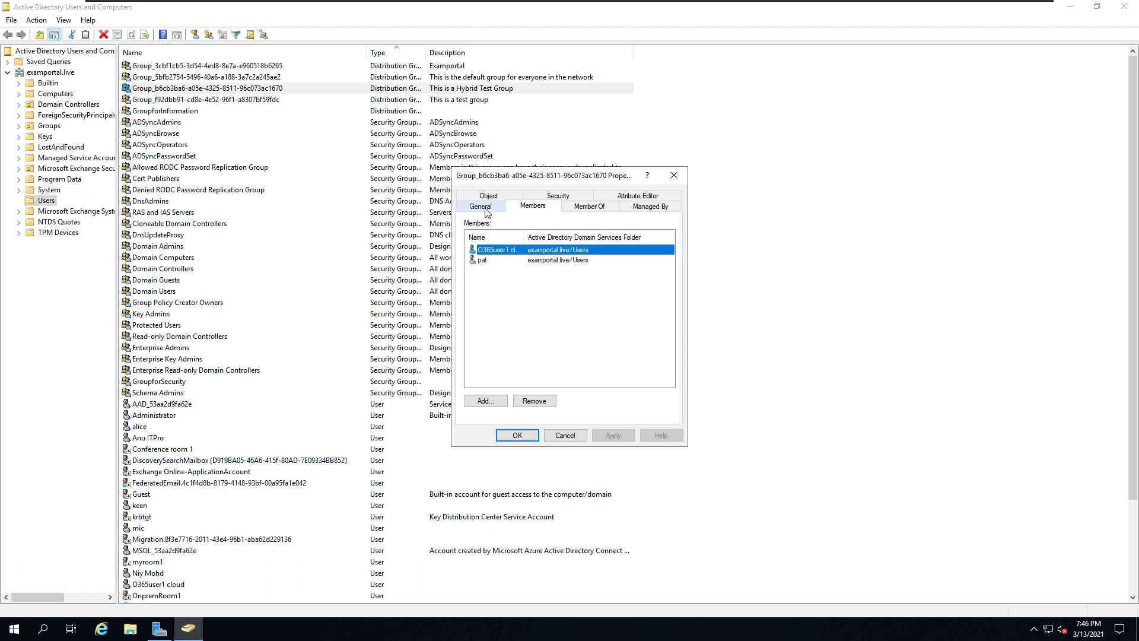
click(485, 211)
click(512, 440)
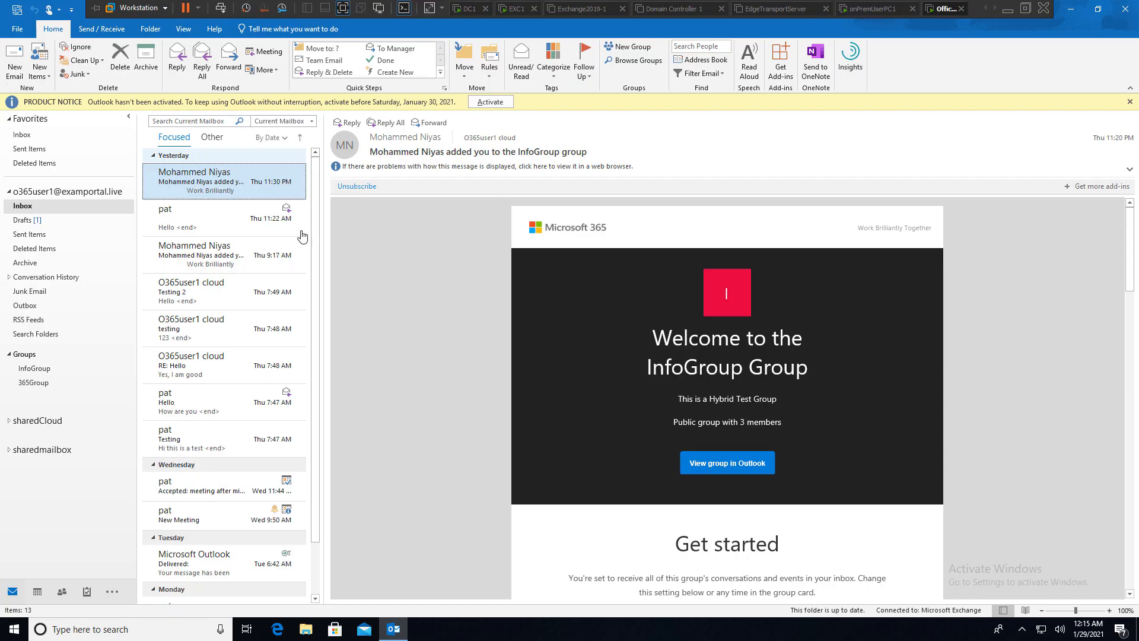
- Address a new email to InfoGroup from the Global Address List
click(22, 59)
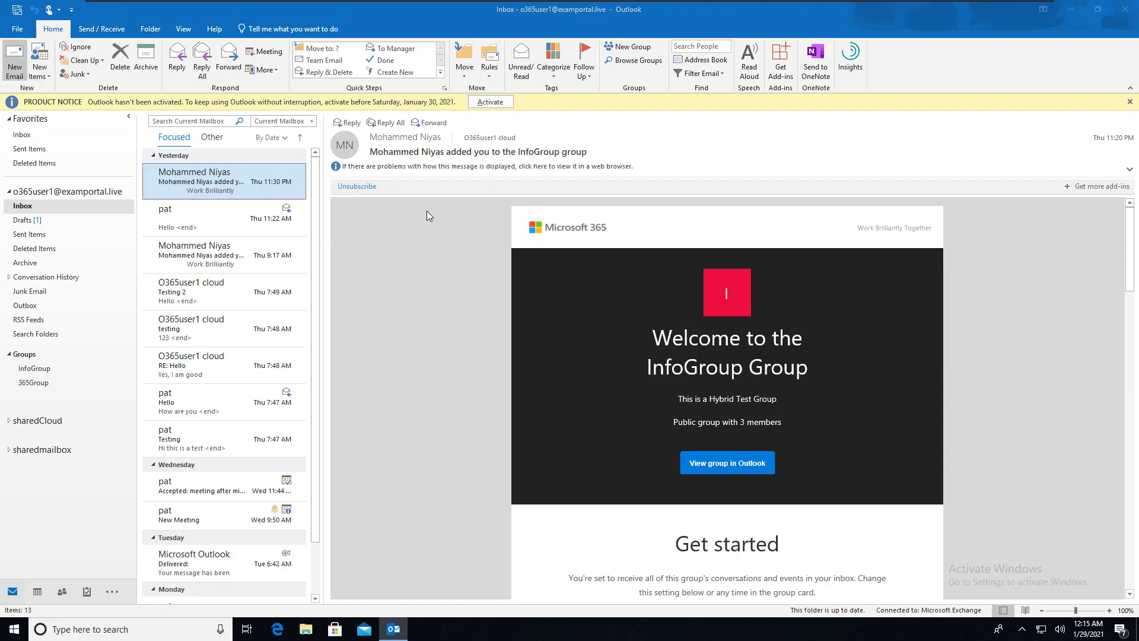
click(498, 212)
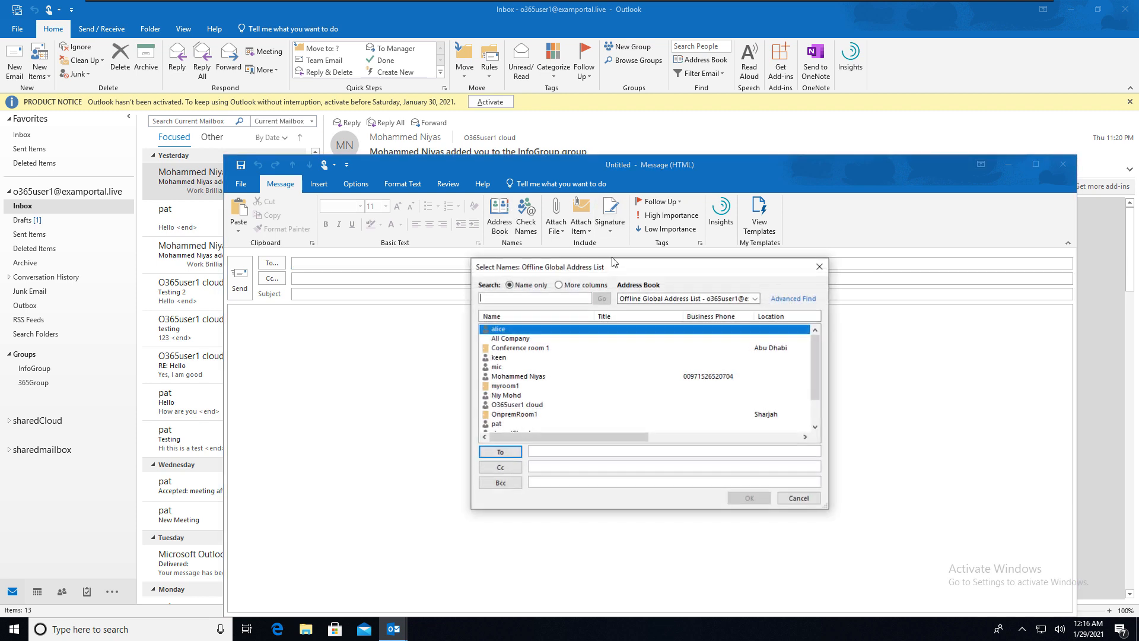
click(653, 298)
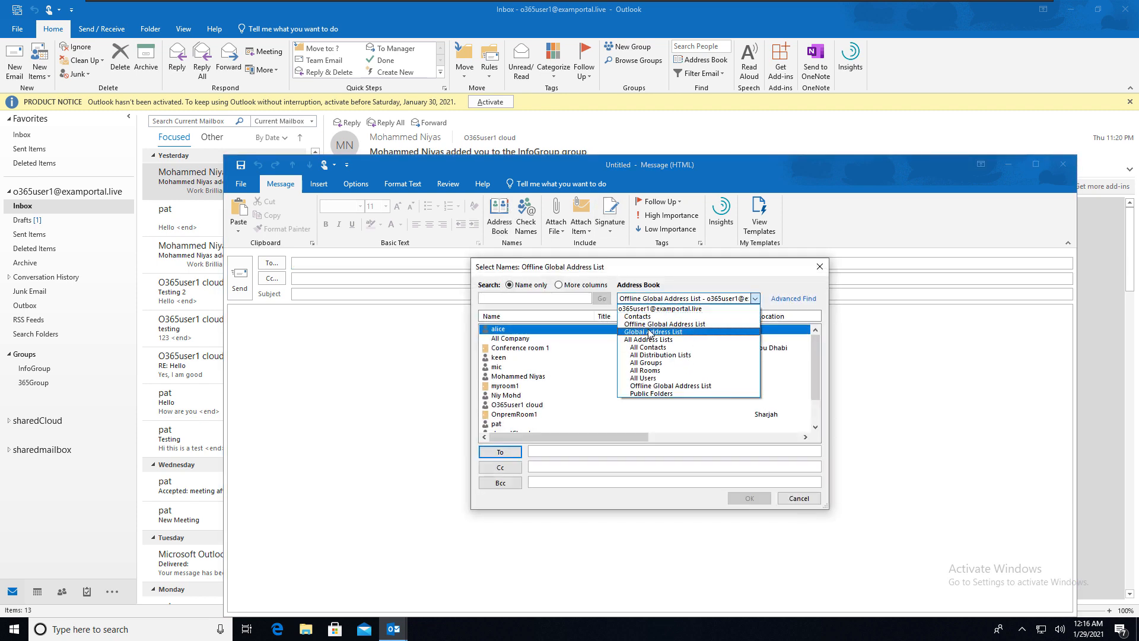
click(653, 332)
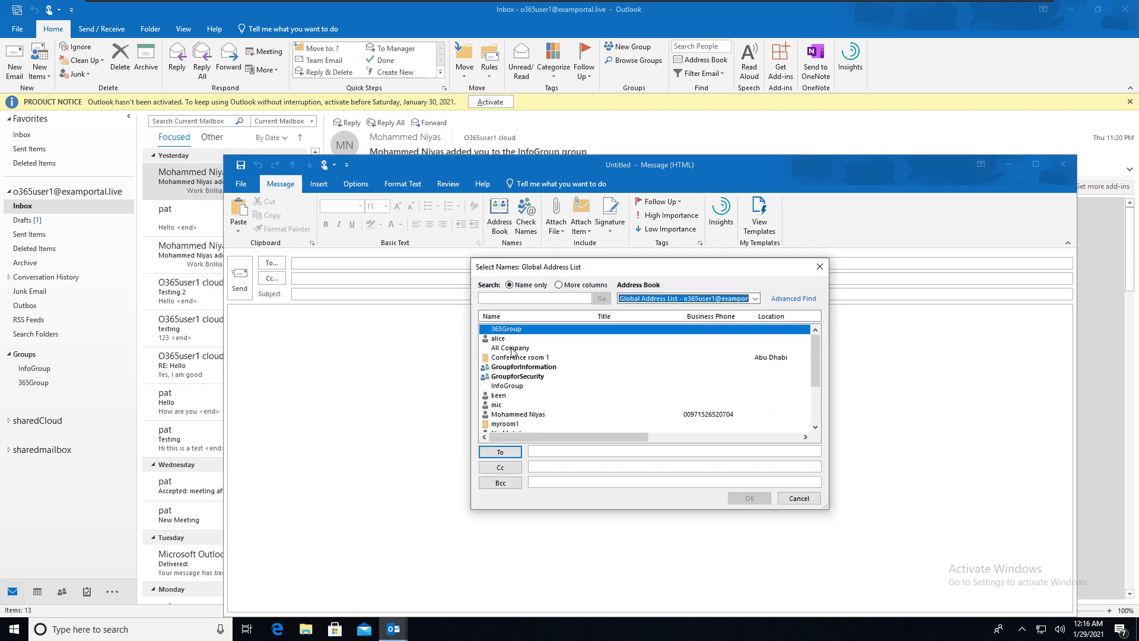
double_click(512, 386)
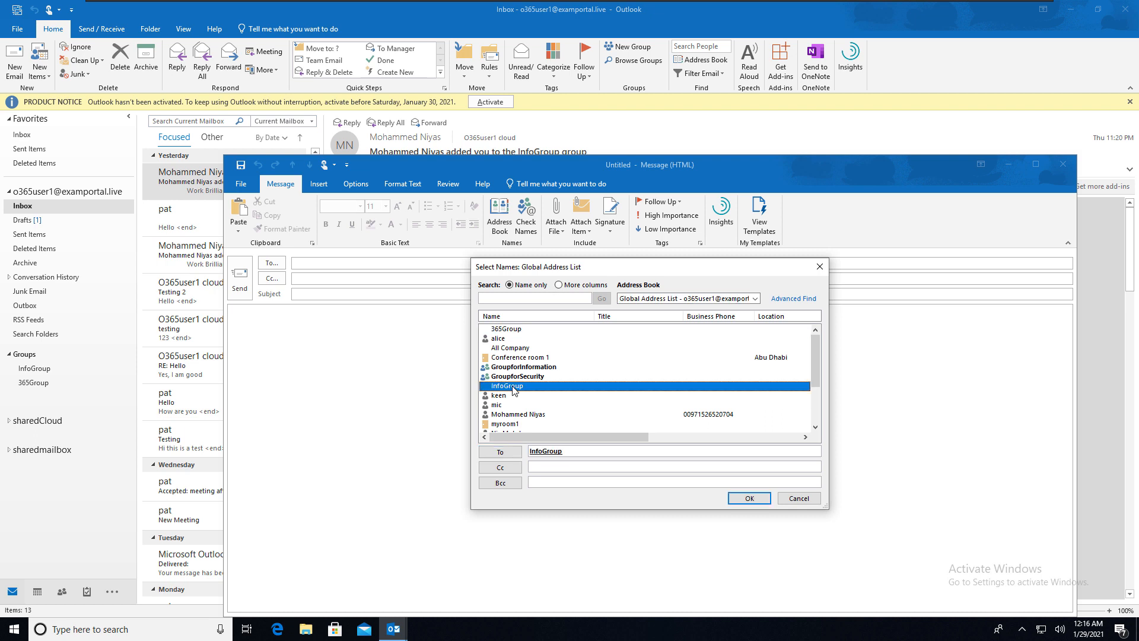
click(744, 501)
- Send it with subject 'Hello', then switch to the on-premises user's machine
click(455, 295)
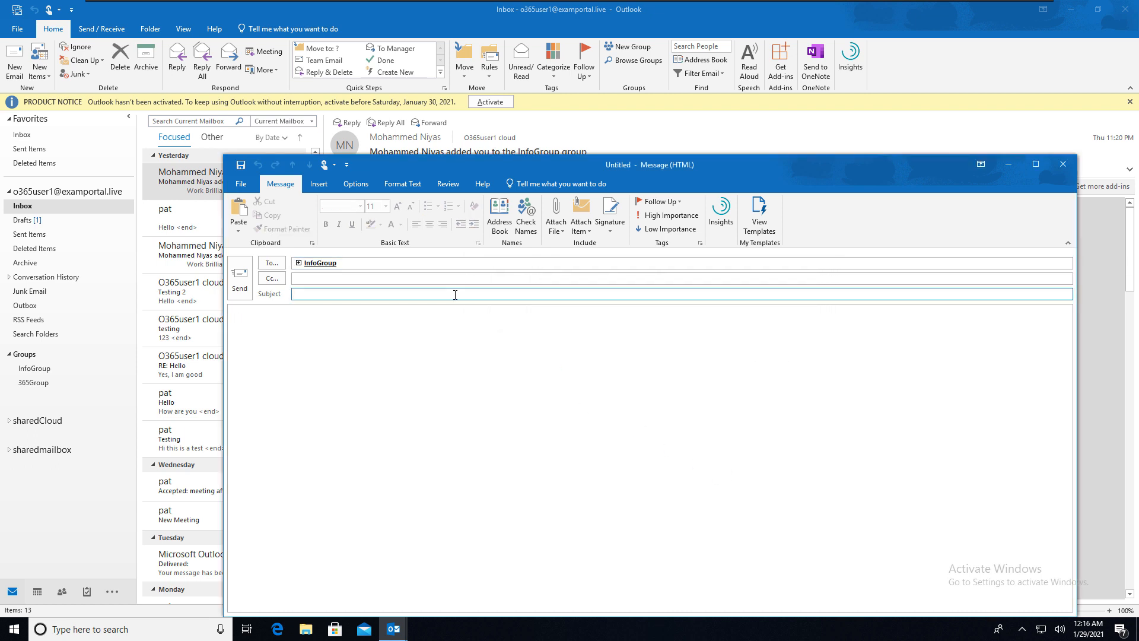
text(Hello)
key(Tab)
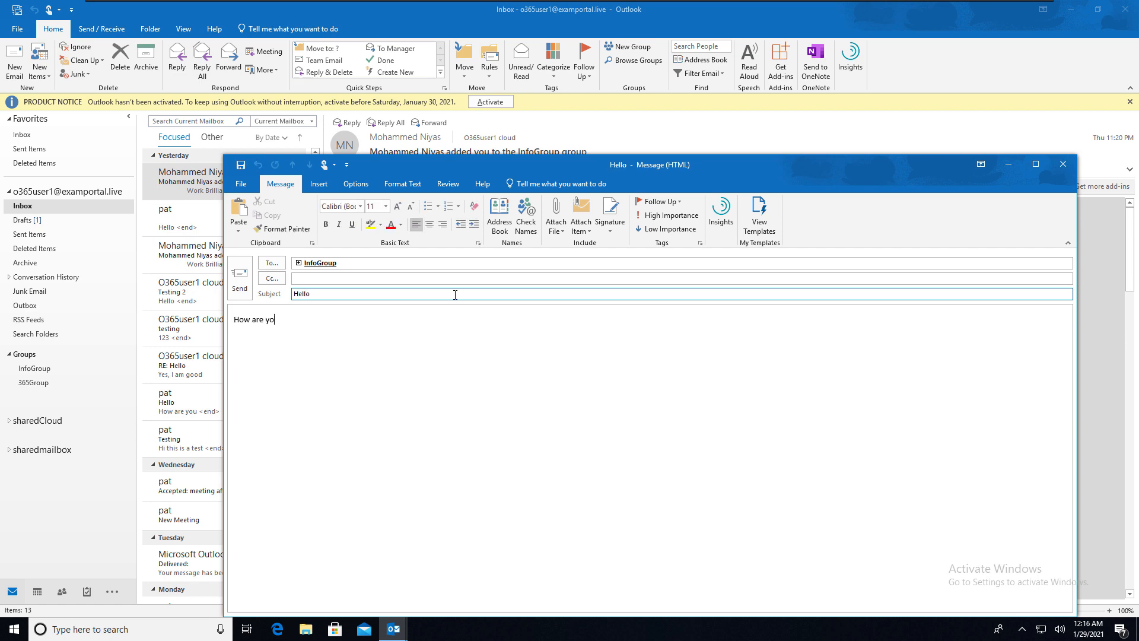
click(240, 278)
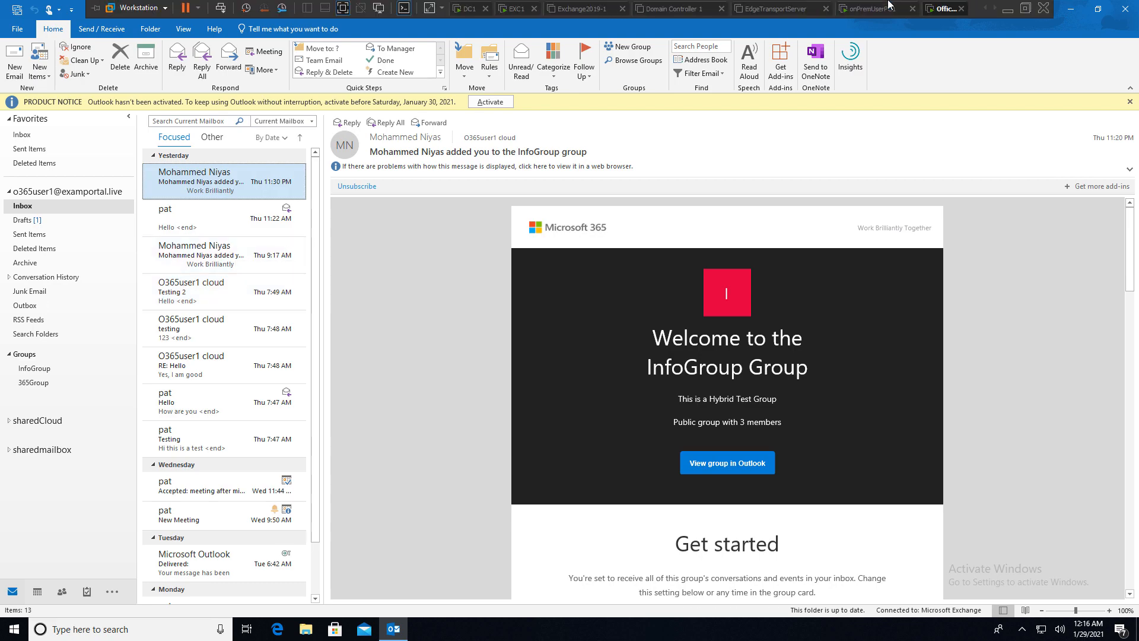
click(873, 10)
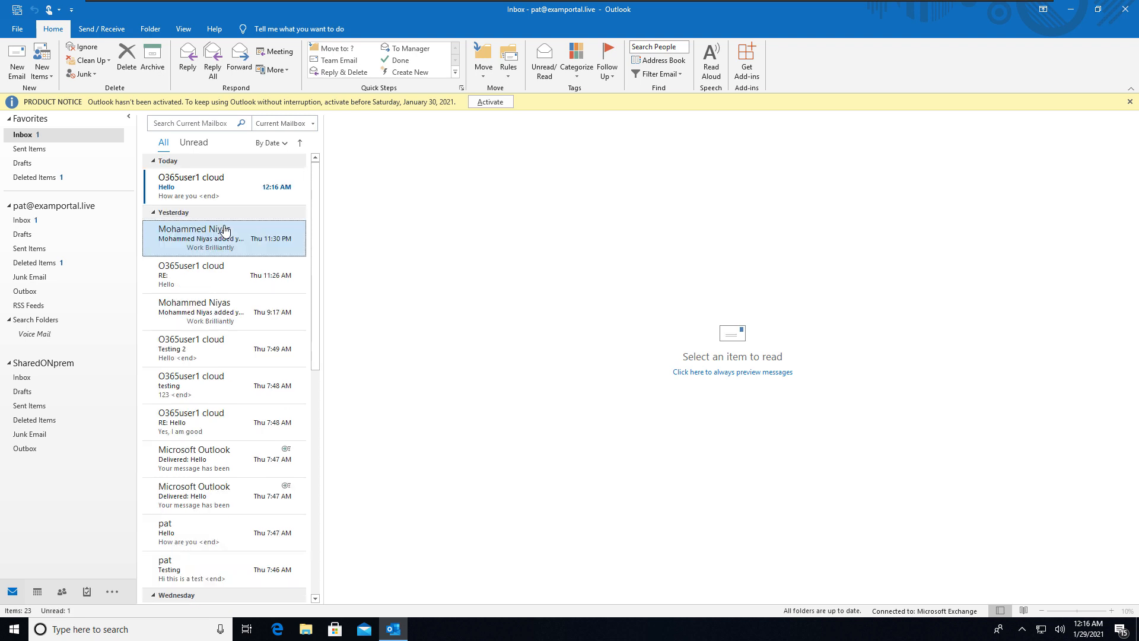
- Reply all to the Hello message, removing the cloud user from the recipients
click(211, 195)
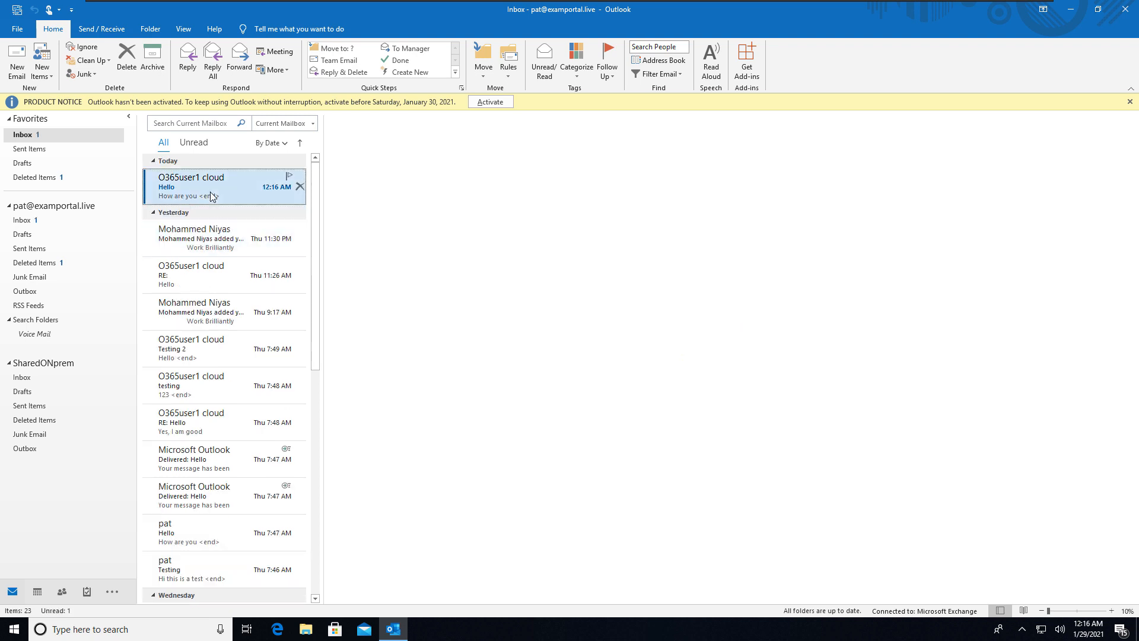
click(385, 122)
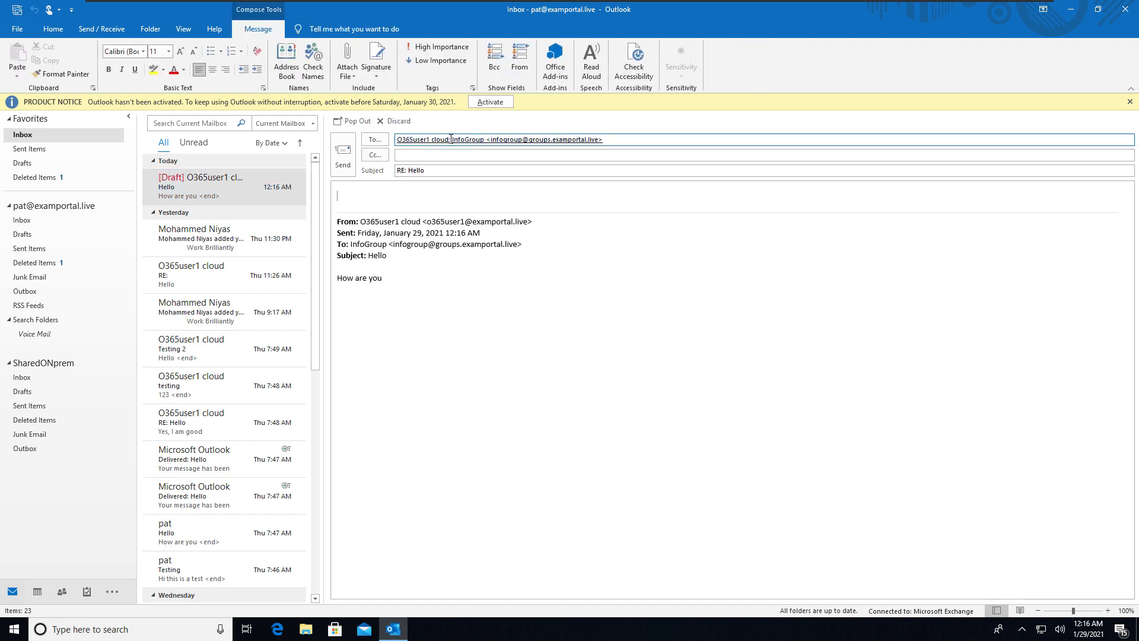
click(440, 139)
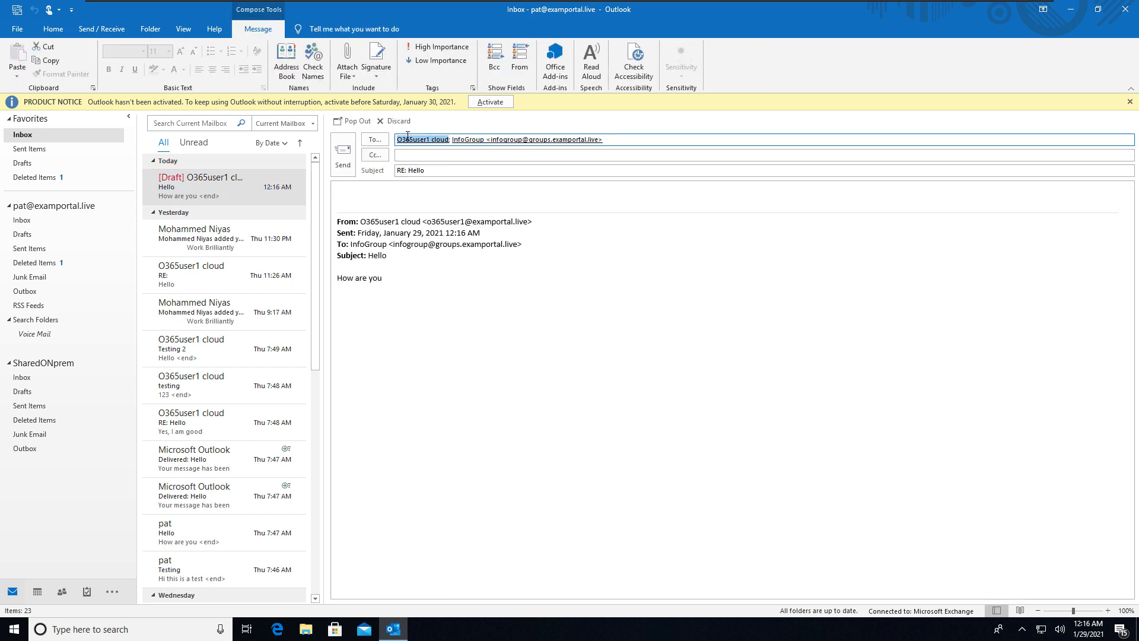
key(Delete)
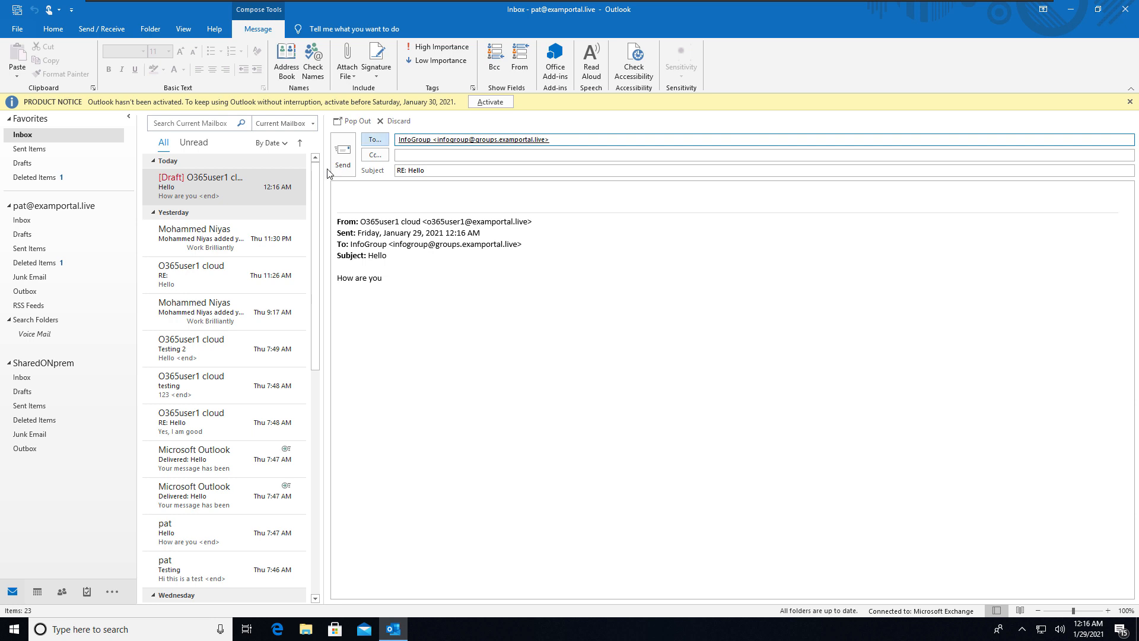
- Write 'Hello' in the reply body and send it to InfoGroup alone
click(347, 193)
text(Hell)
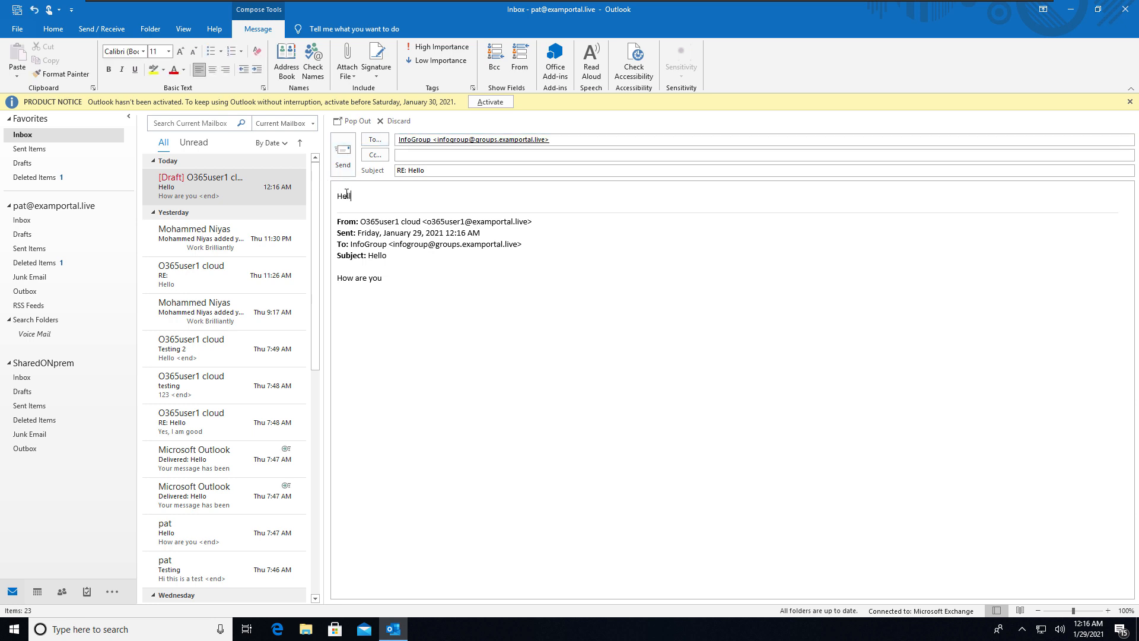
text(o)
click(353, 120)
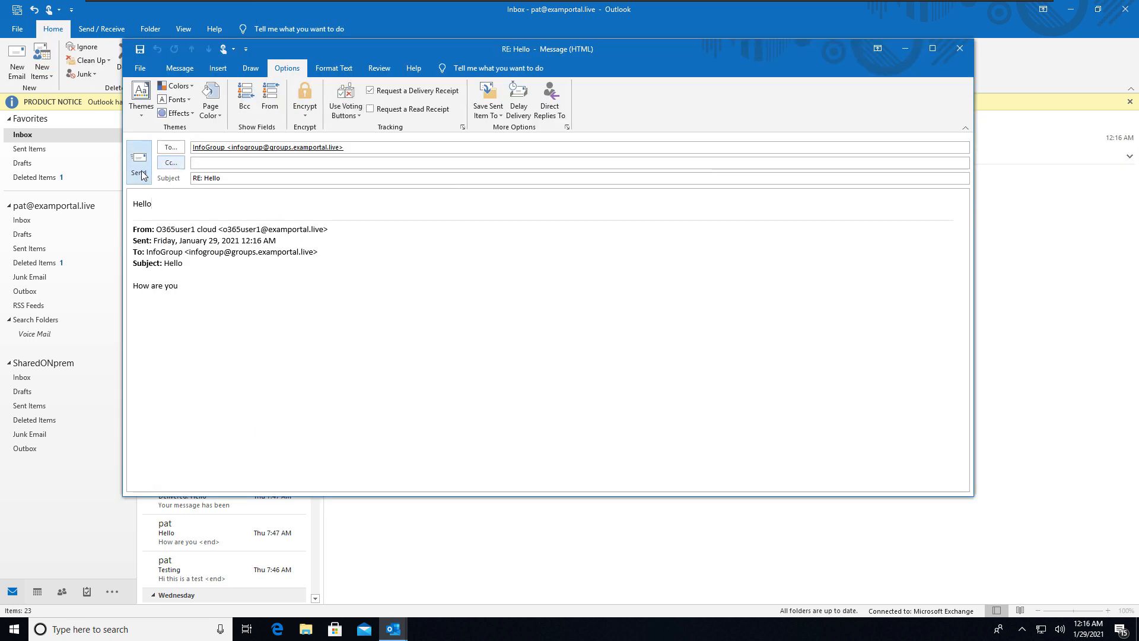
click(140, 173)
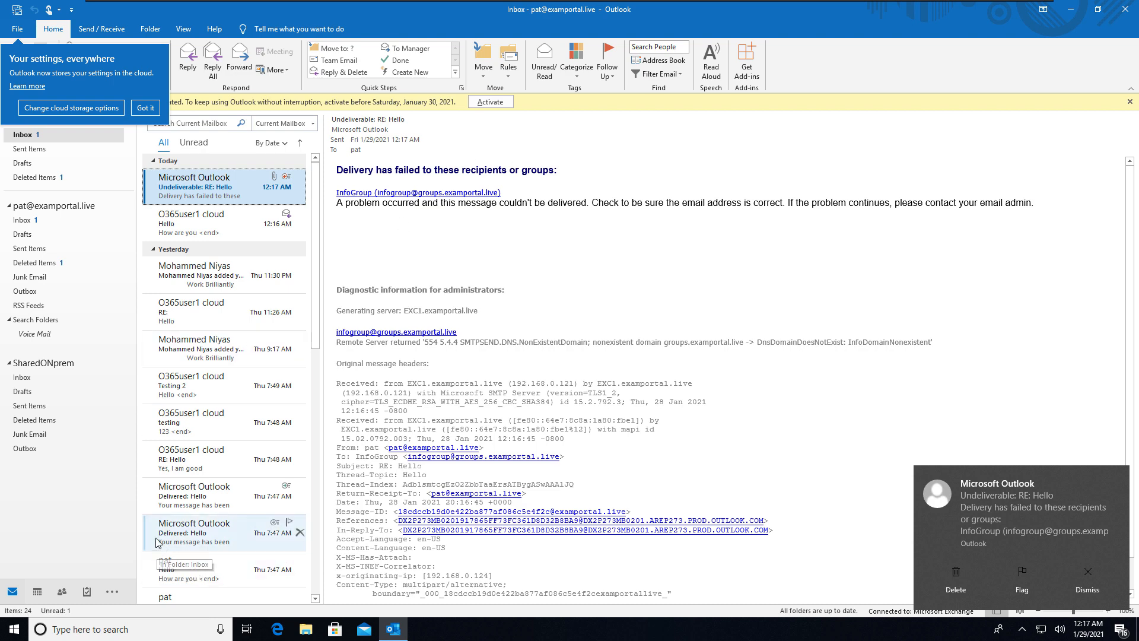
click(21, 638)
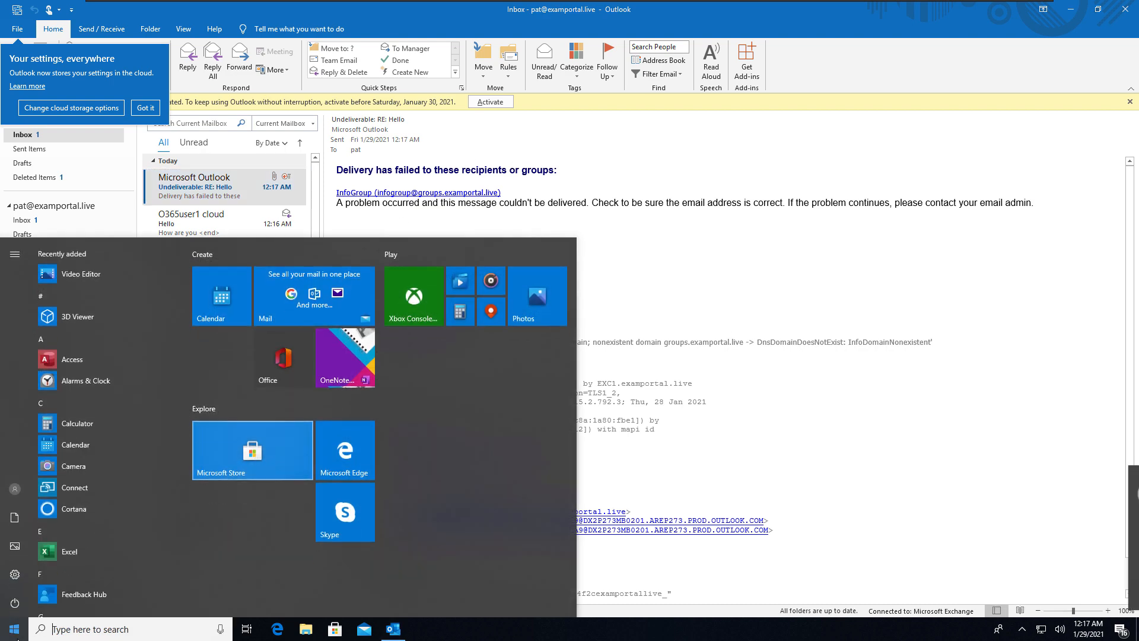
- On DC1, cancel the distinguishedName editor and the group properties dialog
mouse_move(693, 5)
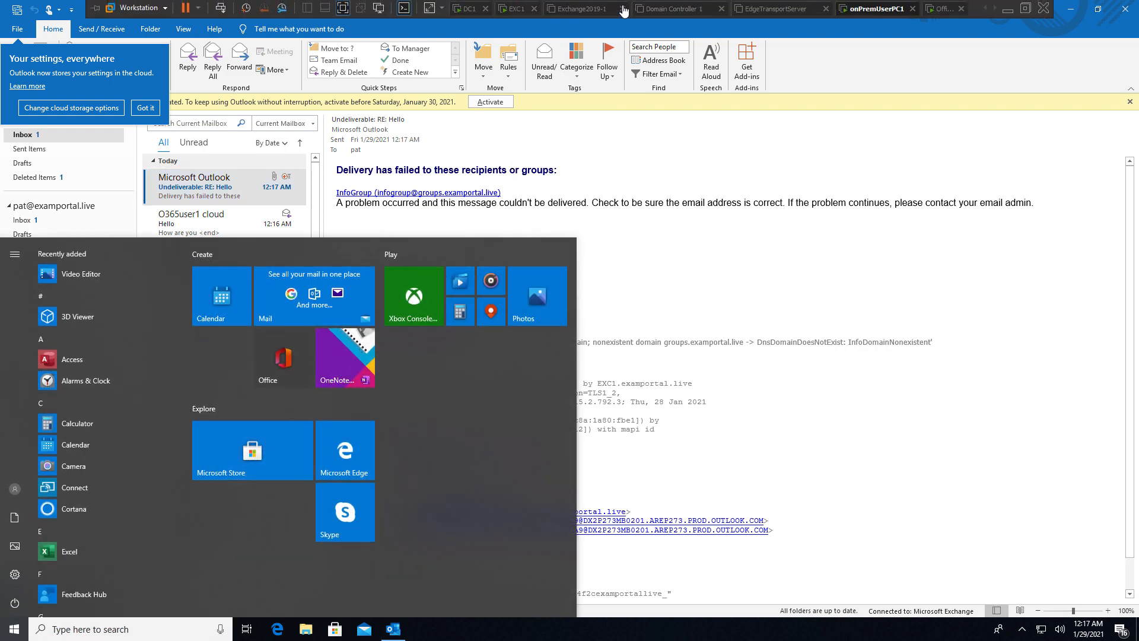
click(469, 9)
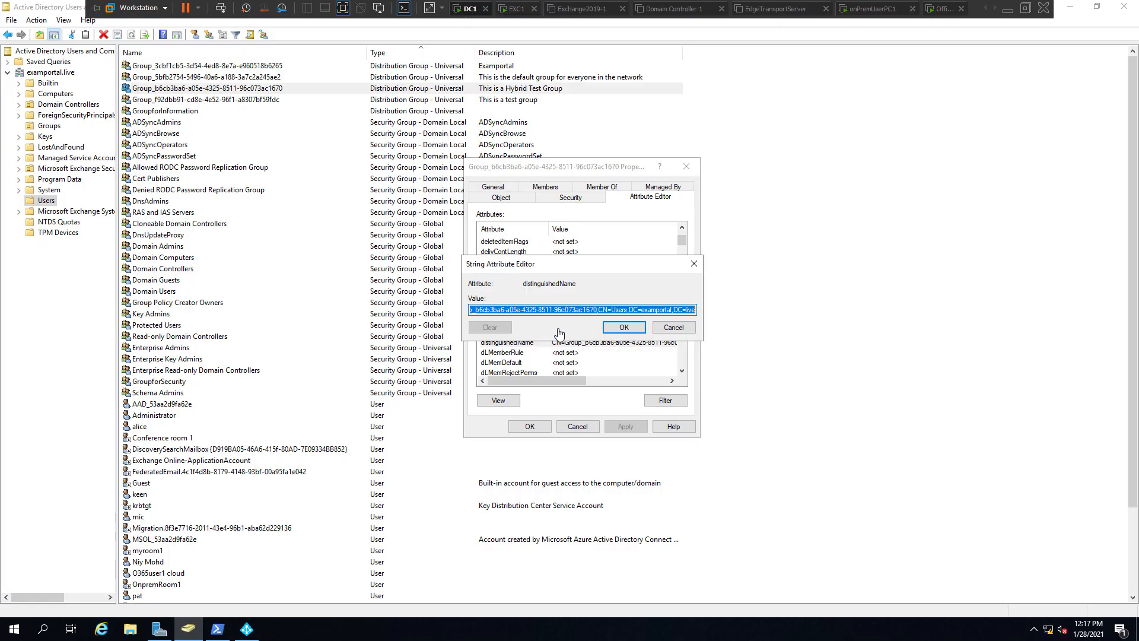
click(671, 330)
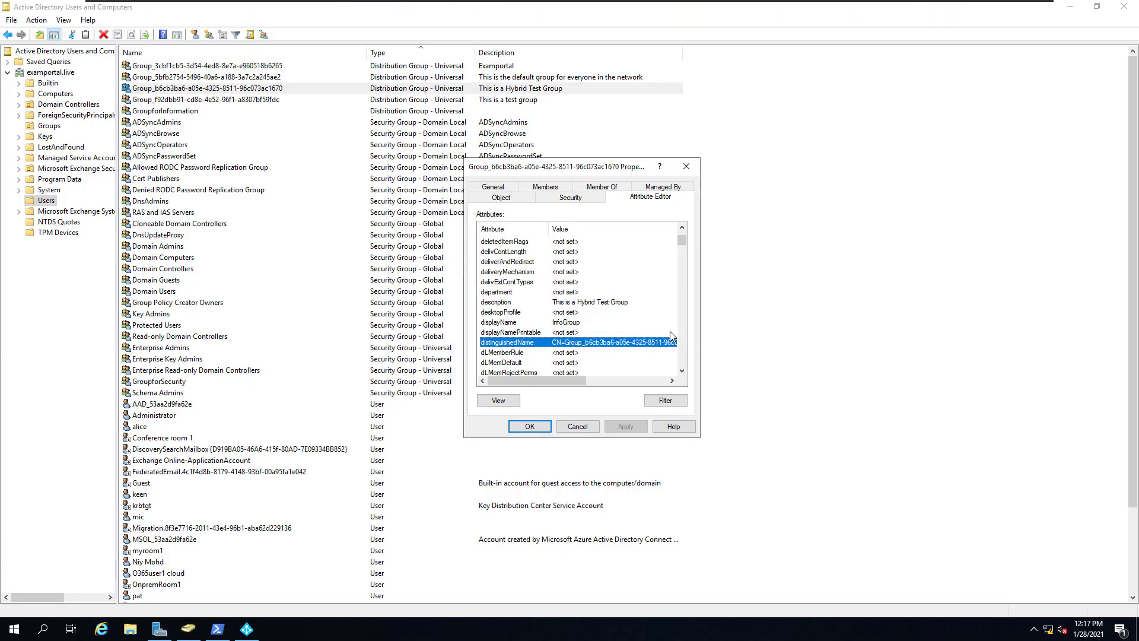
click(579, 426)
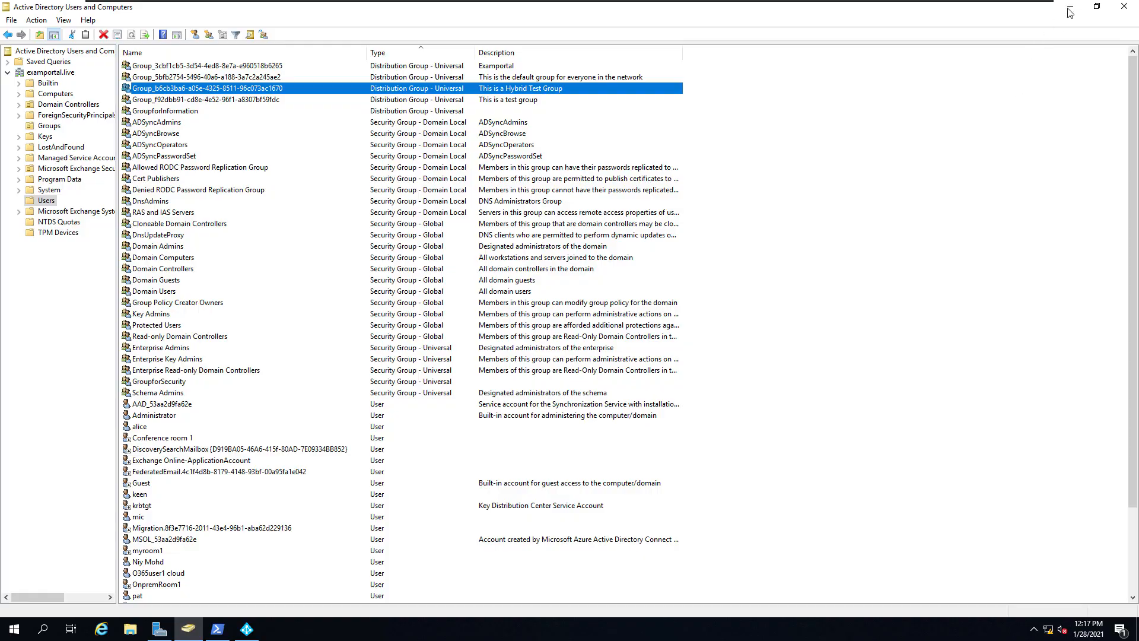
- Minimize ADUC and Synchronization Service Manager, and cancel the MSOL account properties
click(1070, 7)
key(super)
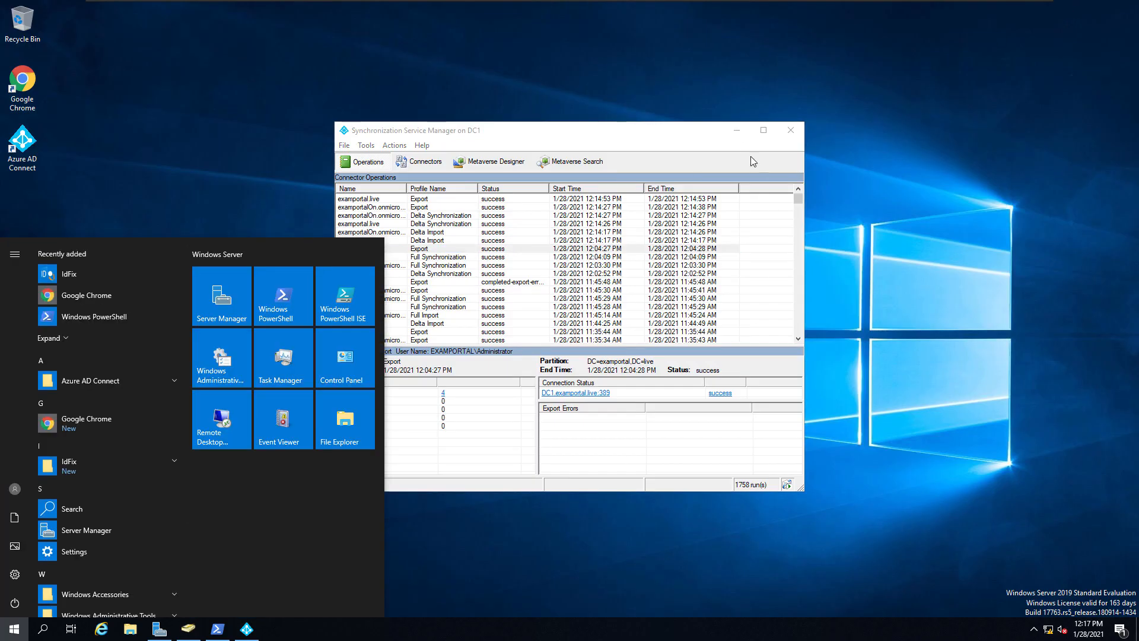
click(738, 135)
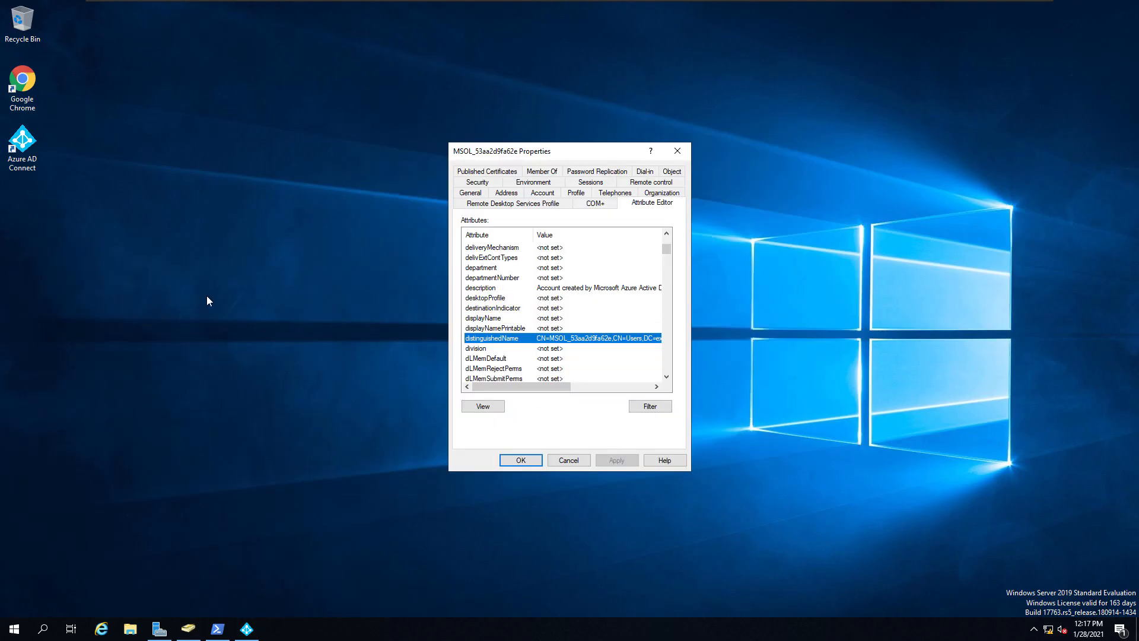
click(574, 461)
click(8, 632)
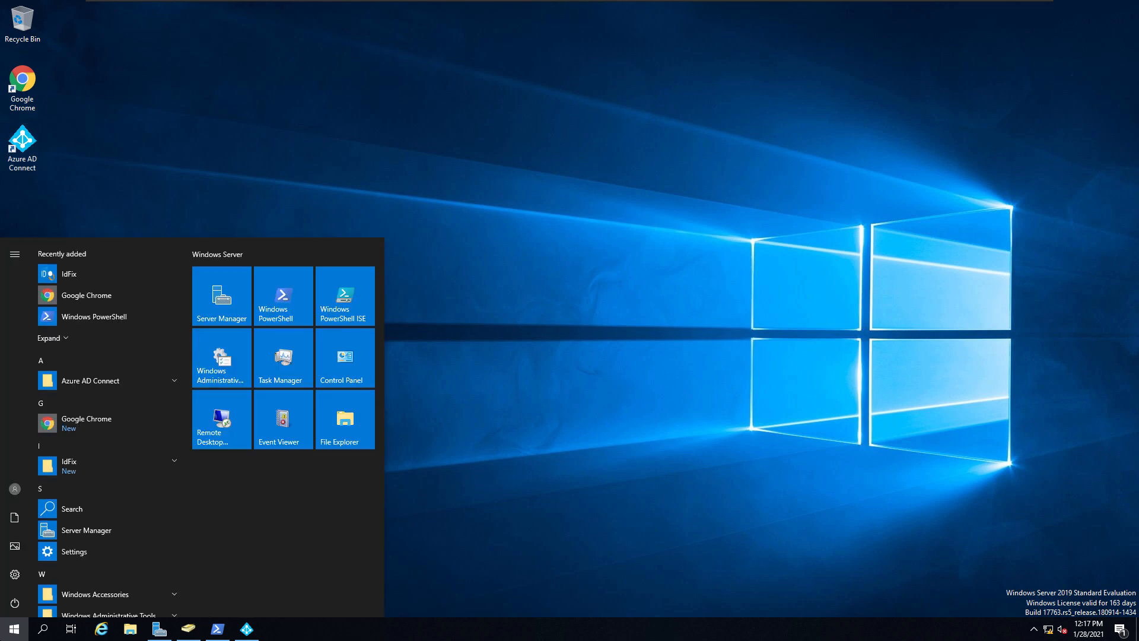
- Launch DNS Manager and start the New Zone wizard on DC1
text(s)
text(NS)
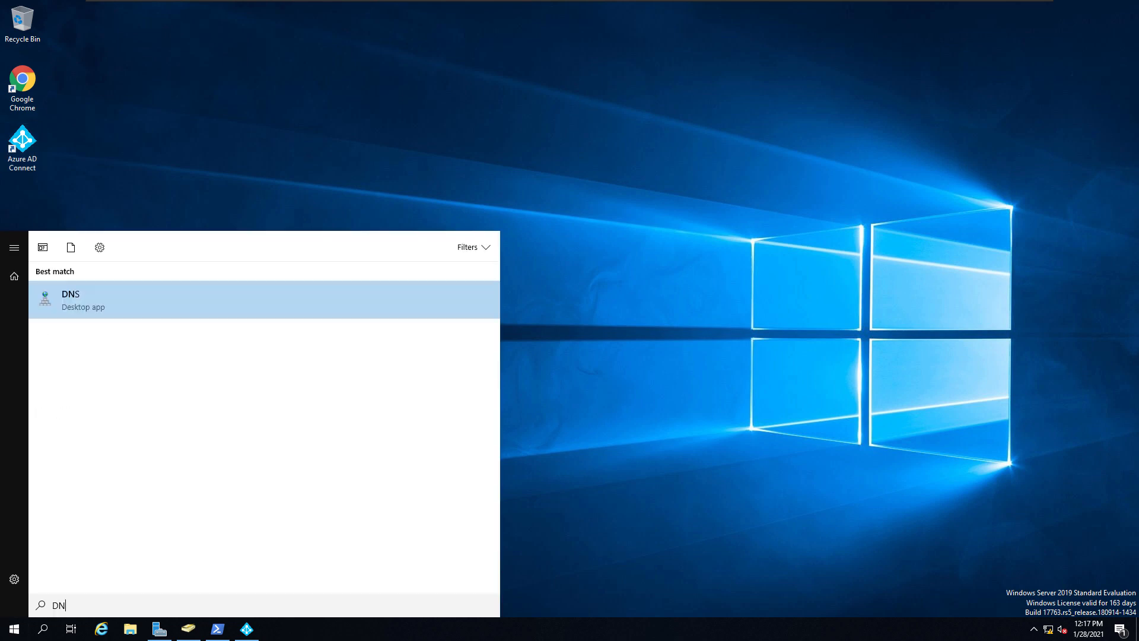
click(113, 304)
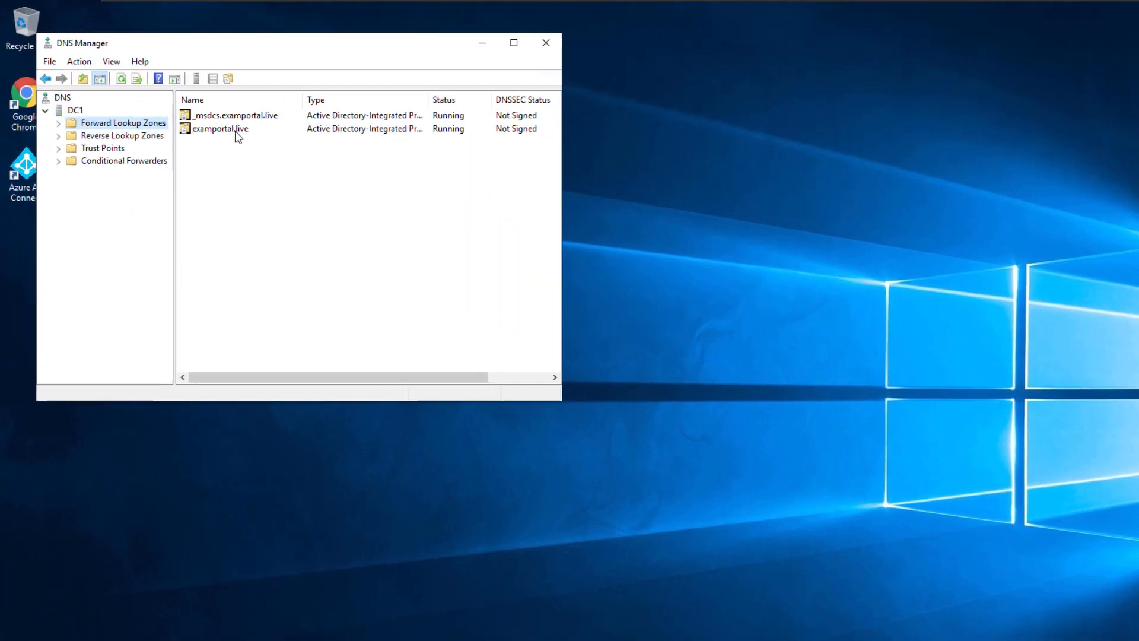
double_click(199, 109)
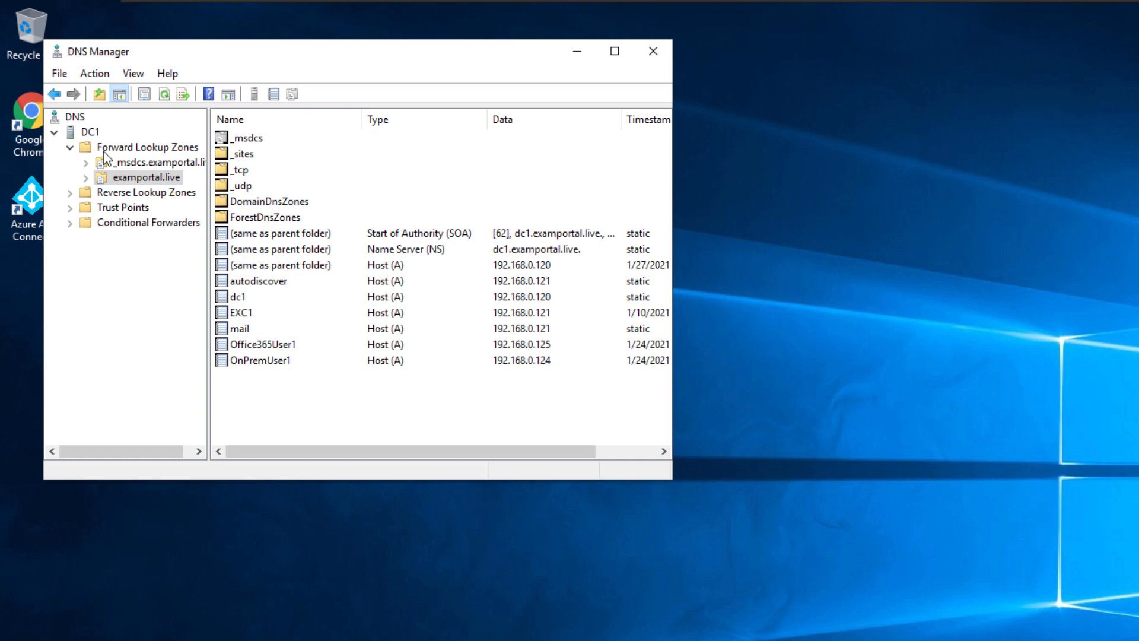
right_click(90, 132)
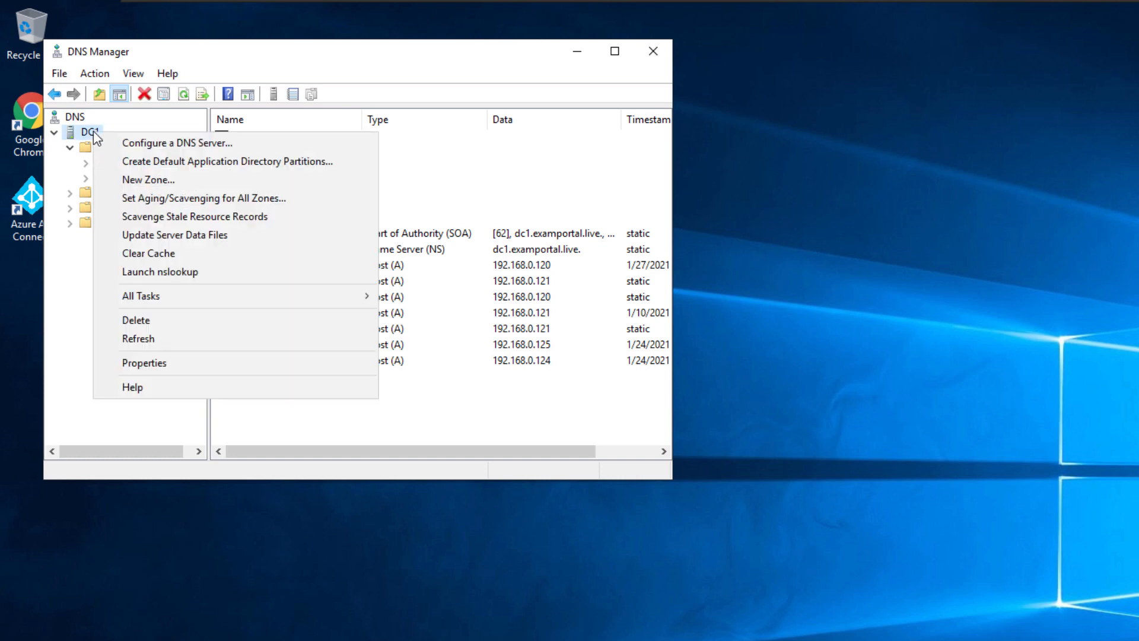
click(140, 178)
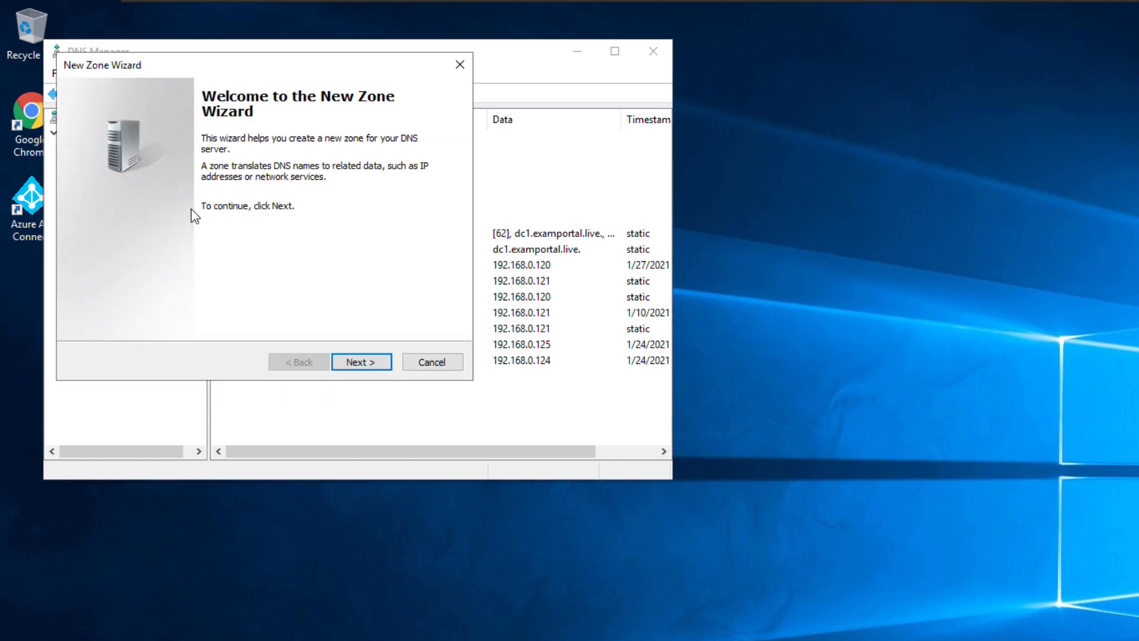
click(355, 363)
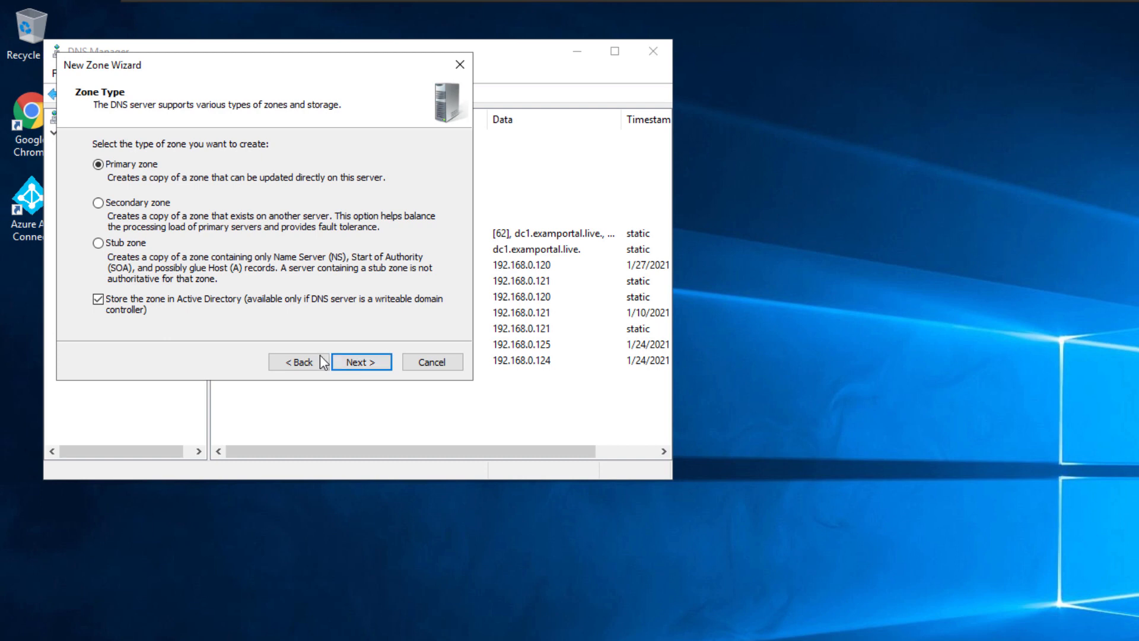
- Create AD-integrated primary zone groups.examportal.live with domain-wide replication and secure updates only
click(351, 369)
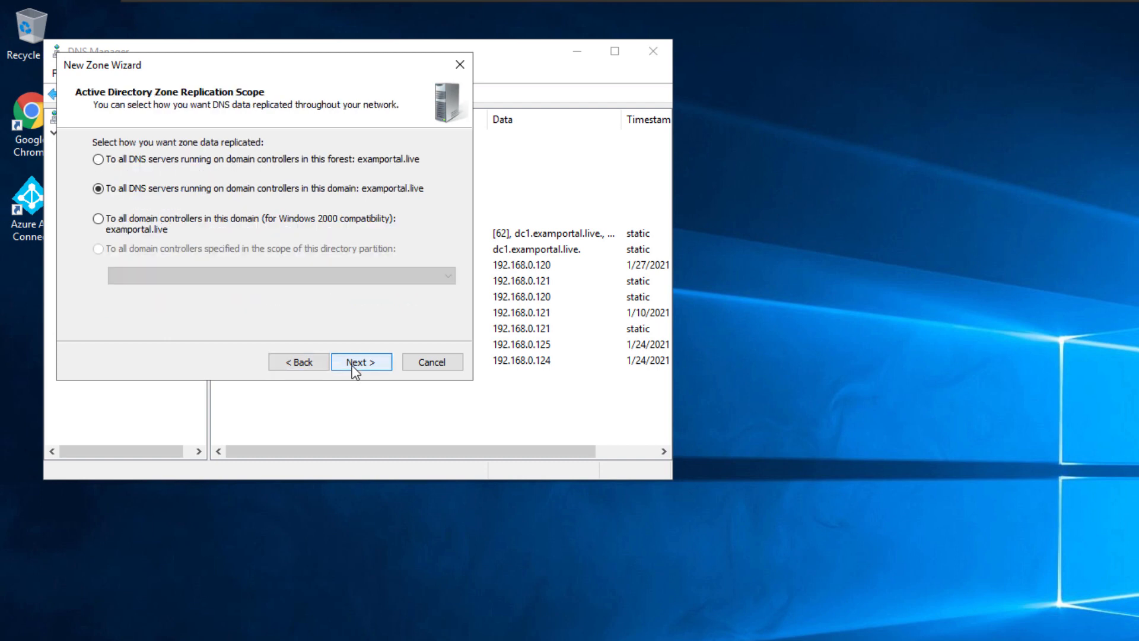
click(353, 365)
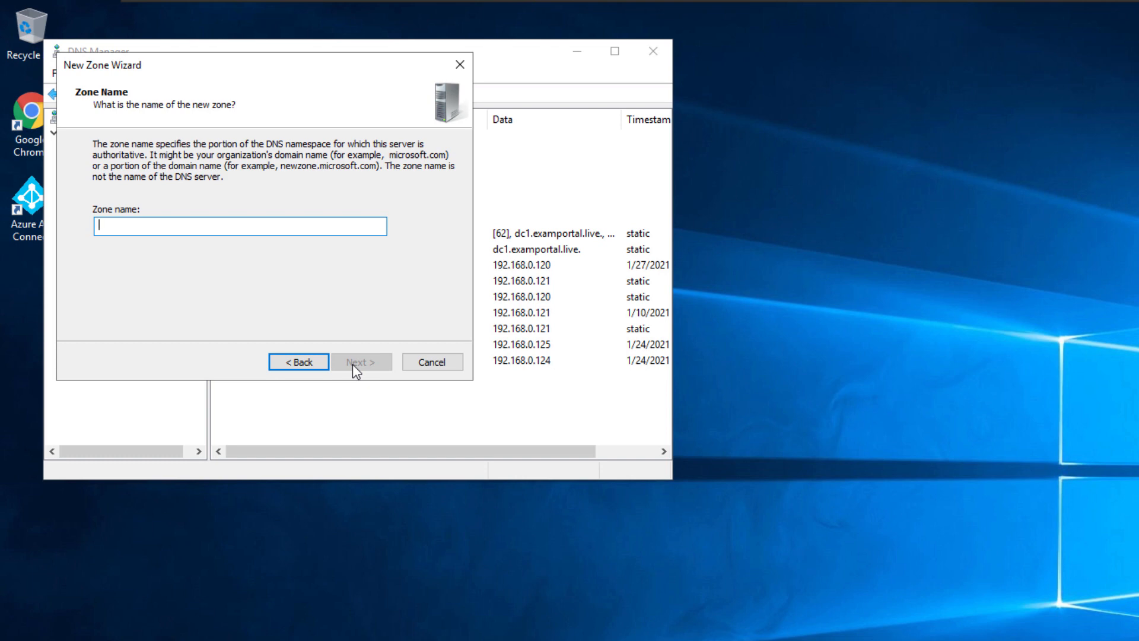
text(GROUPS.)
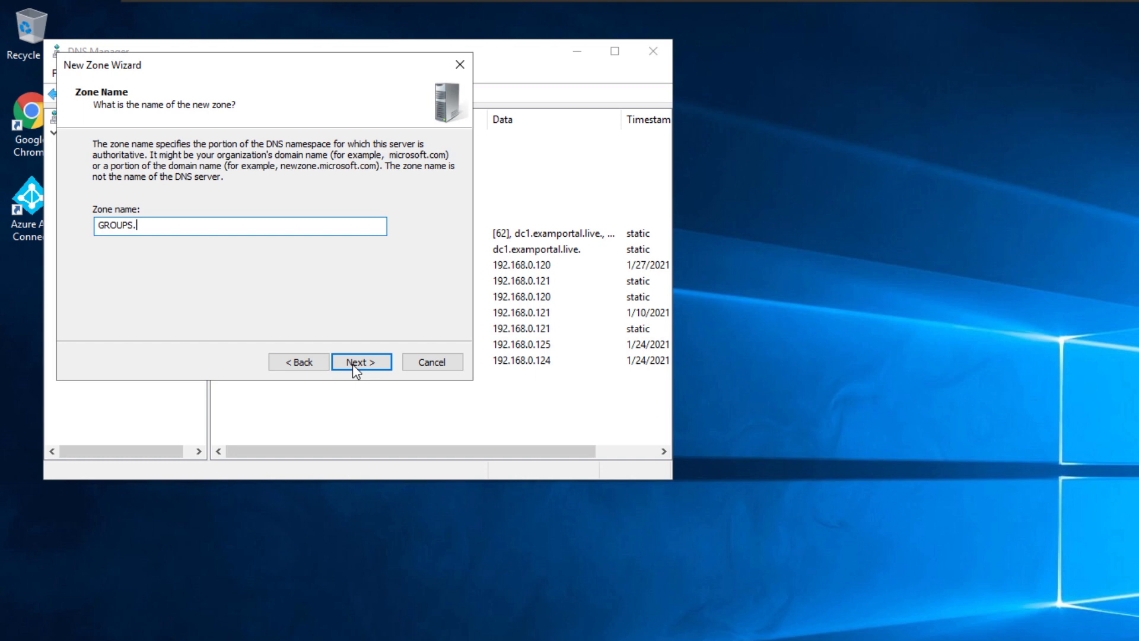
key(BackSpace)
key(BackSpace)
key(BackSpace)
key(BackSpace)
key(BackSpace)
key(BackSpace)
key(BackSpace)
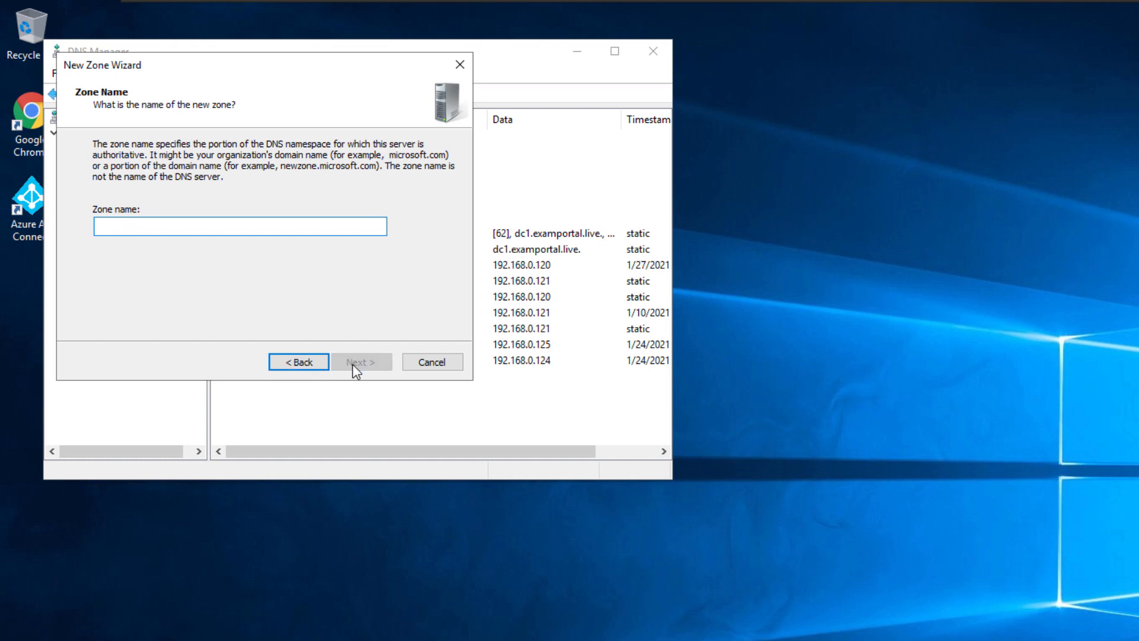
text(groups.examportal.li)
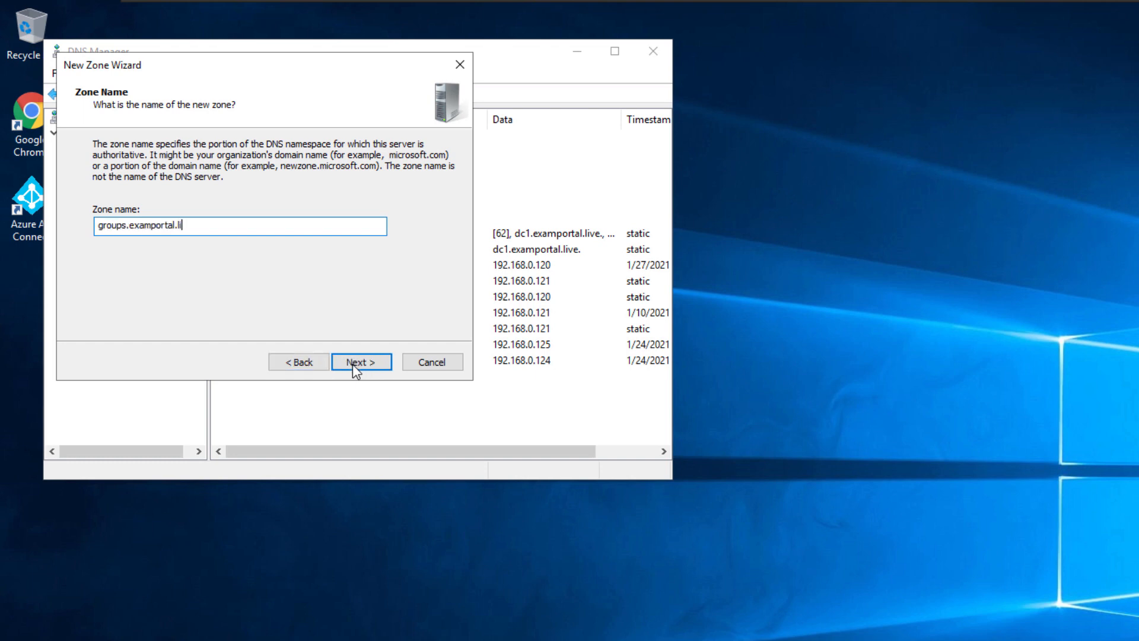
text(ve)
click(353, 364)
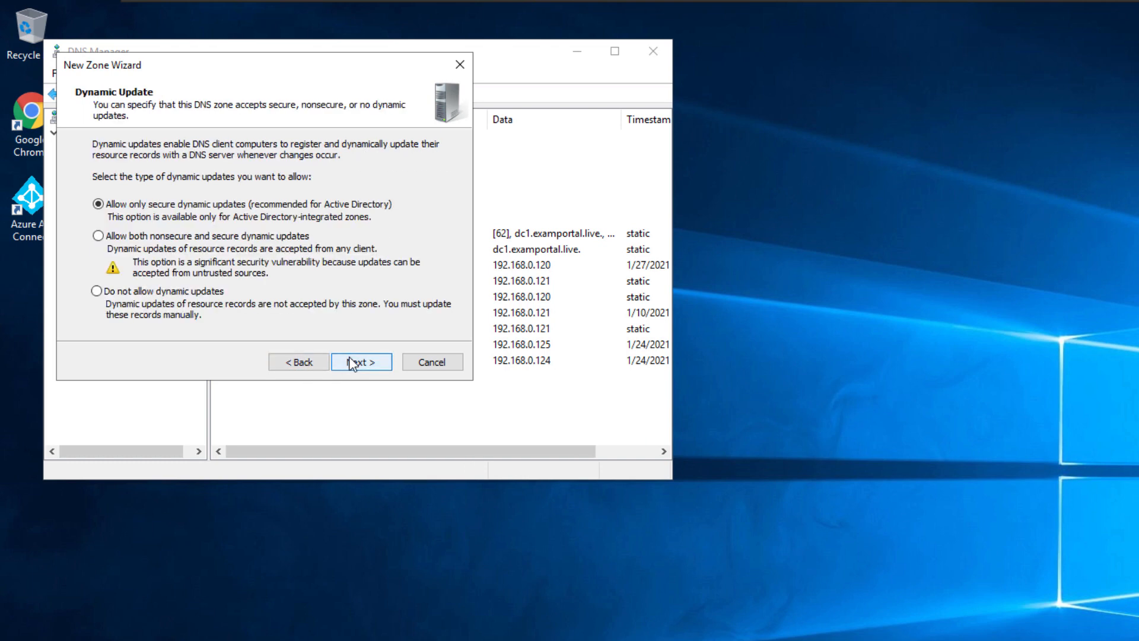
click(352, 364)
click(358, 362)
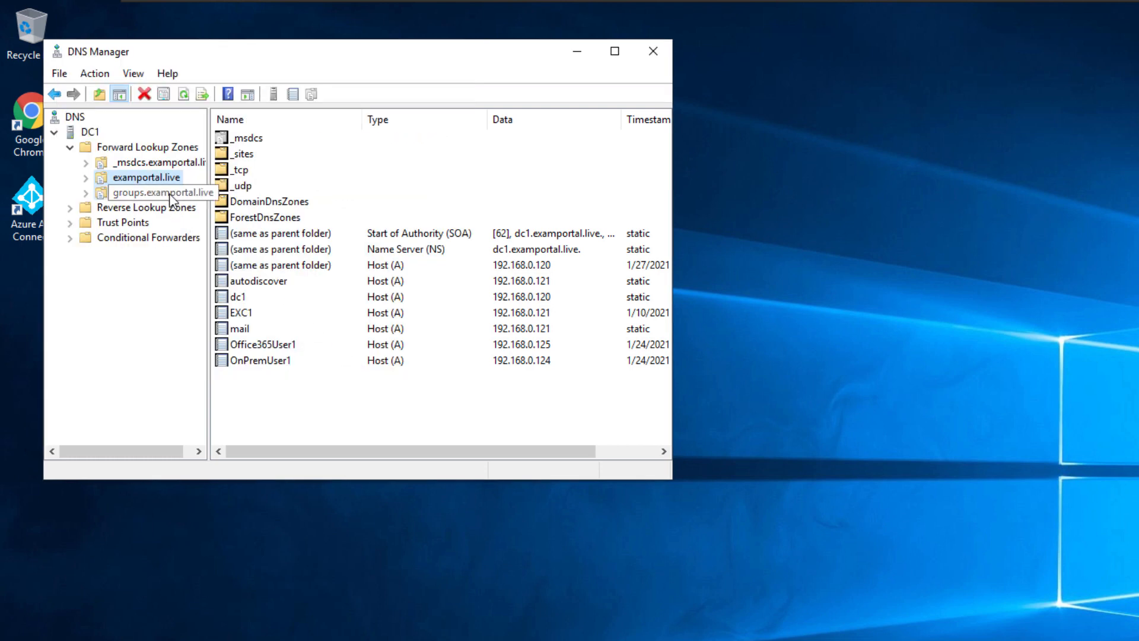
- Add a priority-10 MX record pointing to groups-examportal-live.mail.protection.outlook.com
click(170, 195)
right_click(310, 208)
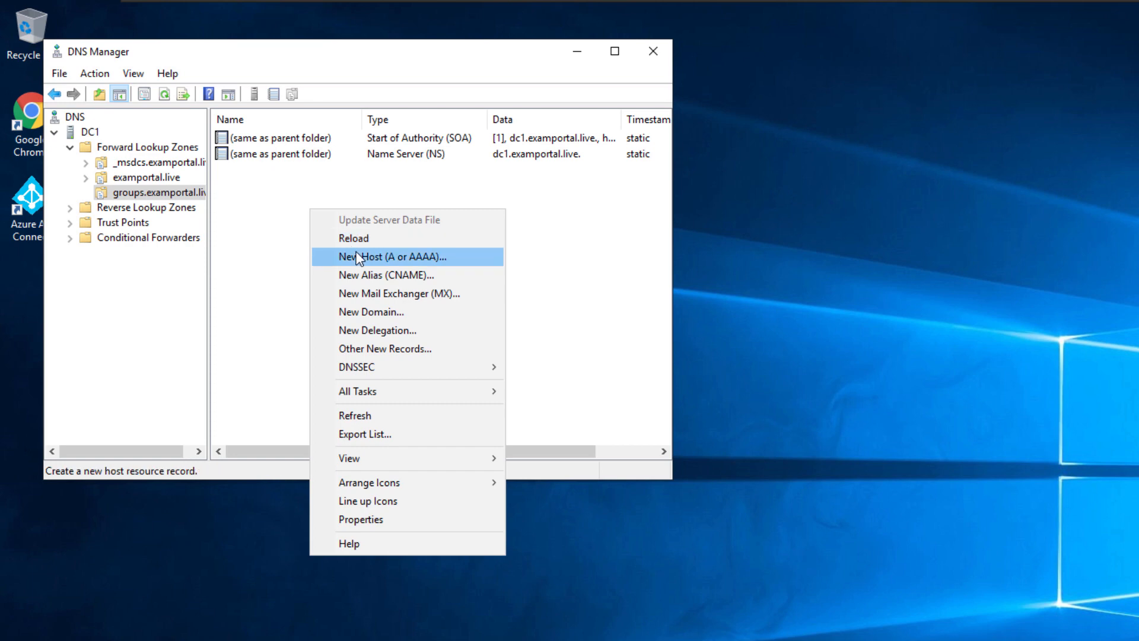
click(358, 258)
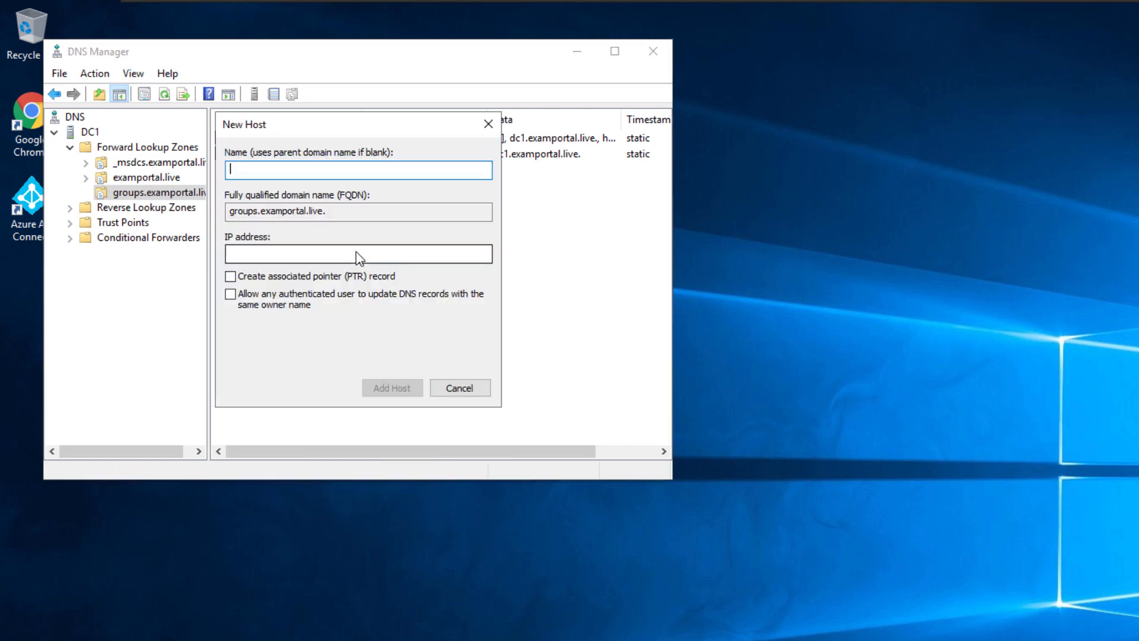
key(Escape)
right_click(402, 235)
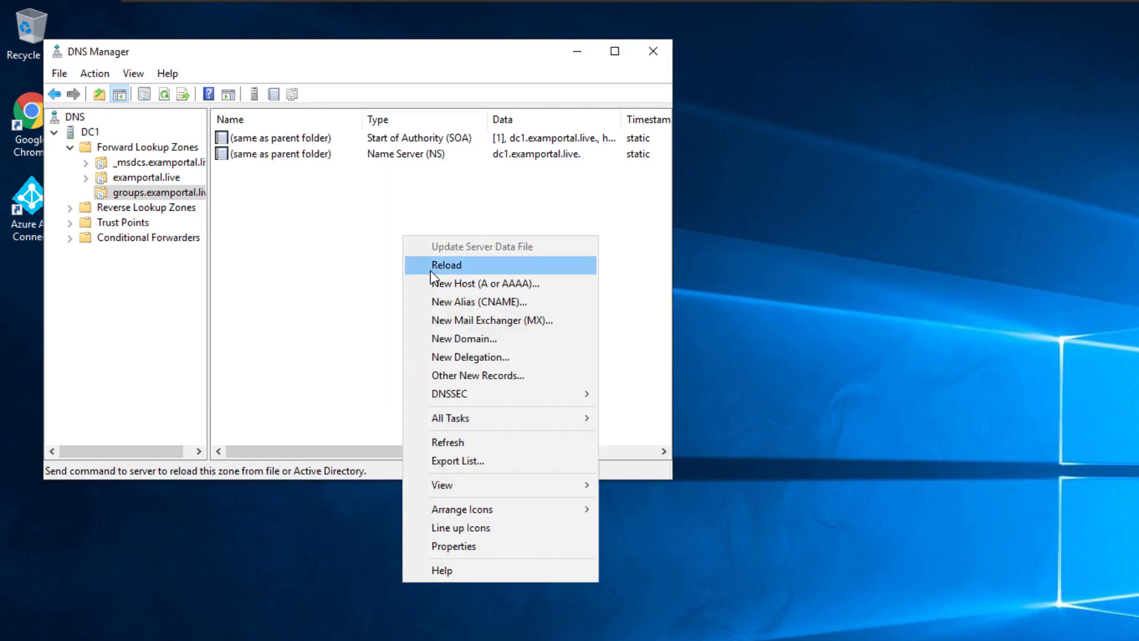
click(457, 322)
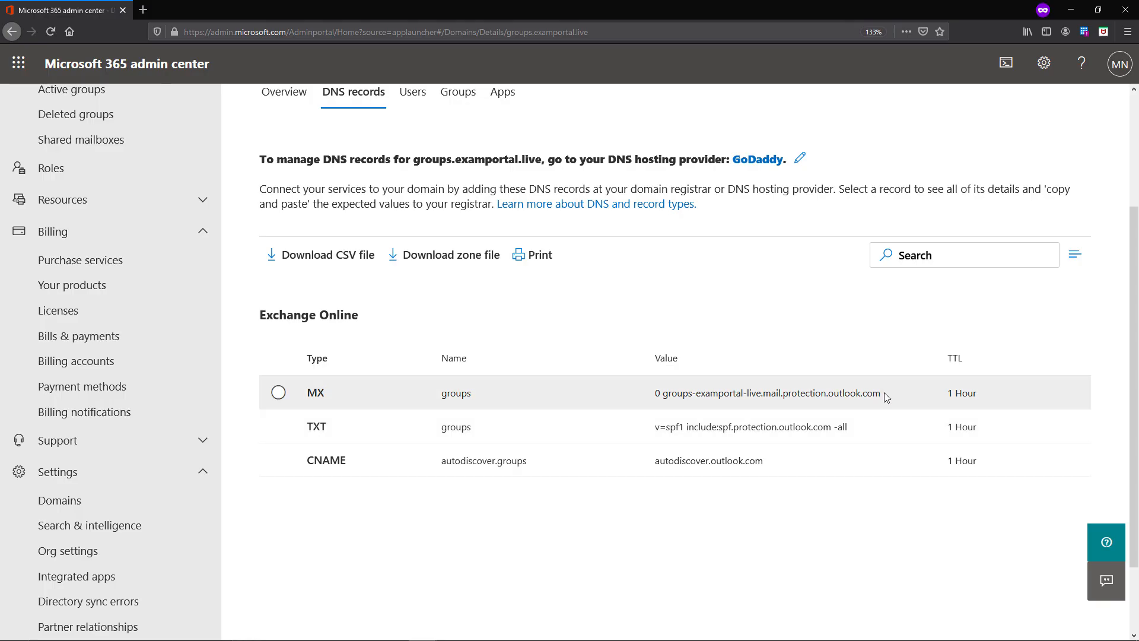
click(884, 393)
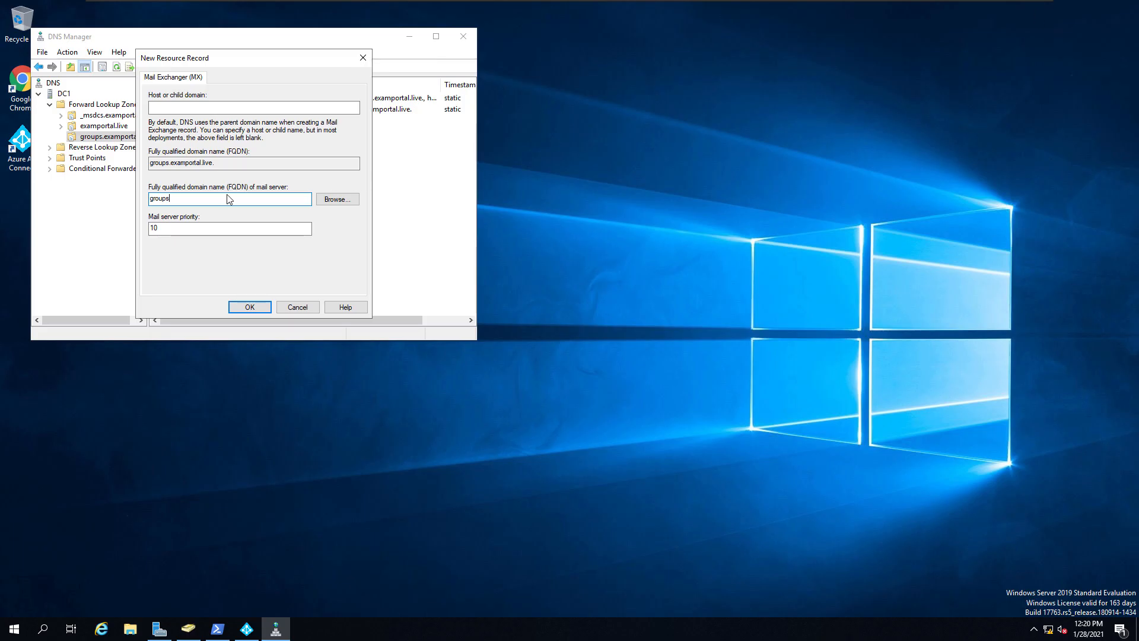
key(ctrl+a)
key(ctrl+v)
click(214, 106)
click(259, 307)
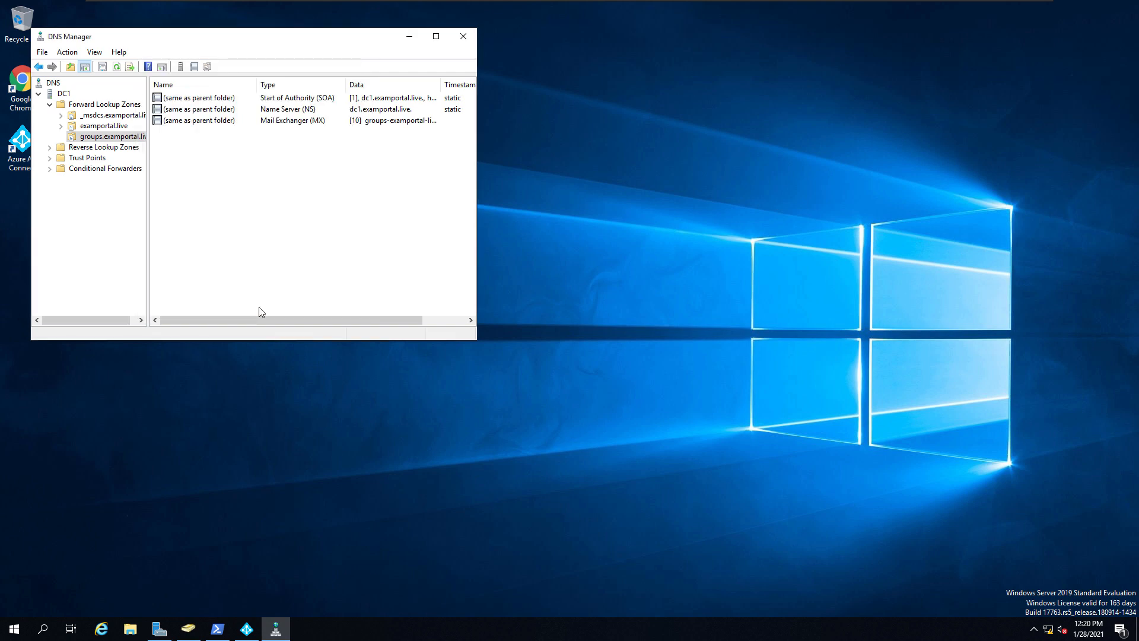
- Add an autodiscover CNAME pointing to autodiscover.outlook.com in groups.examportal.live
right_click(214, 190)
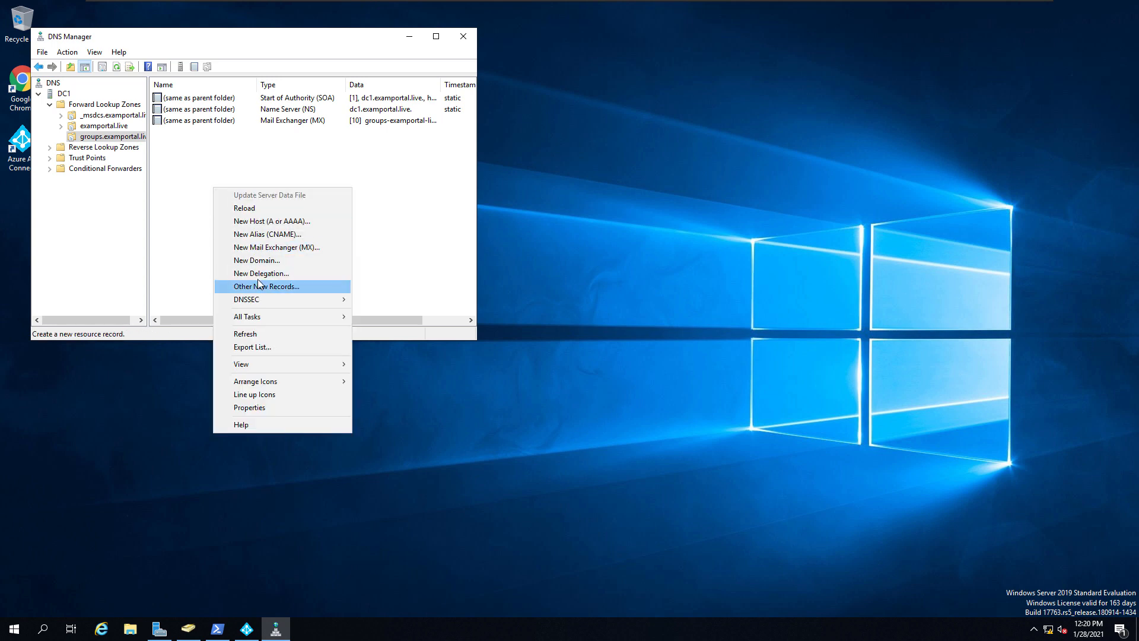
click(259, 235)
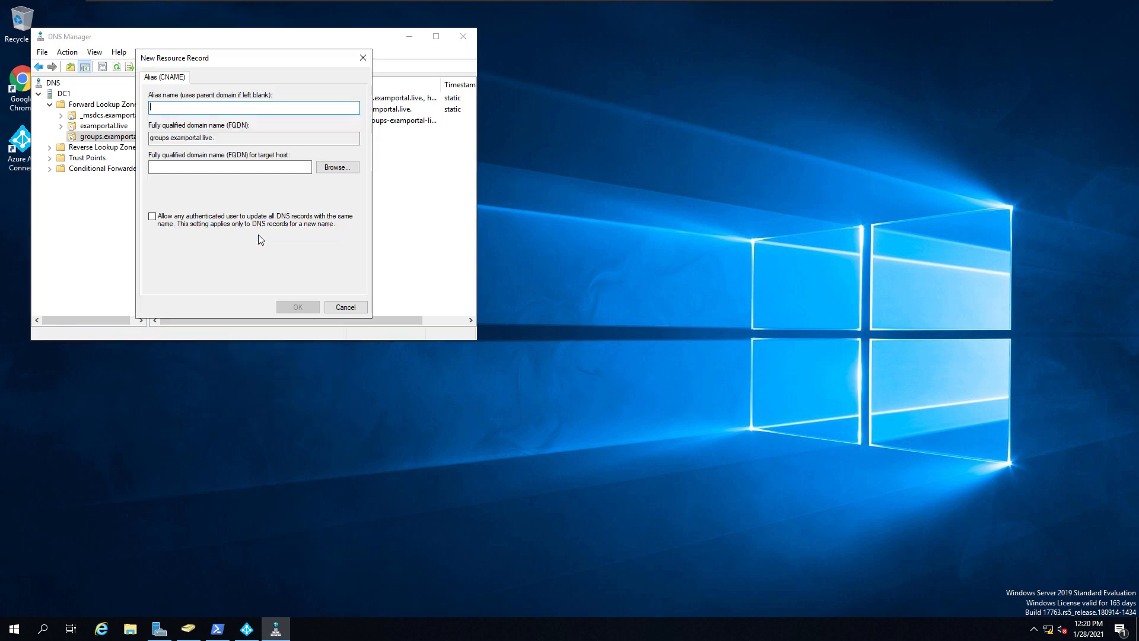
click(209, 168)
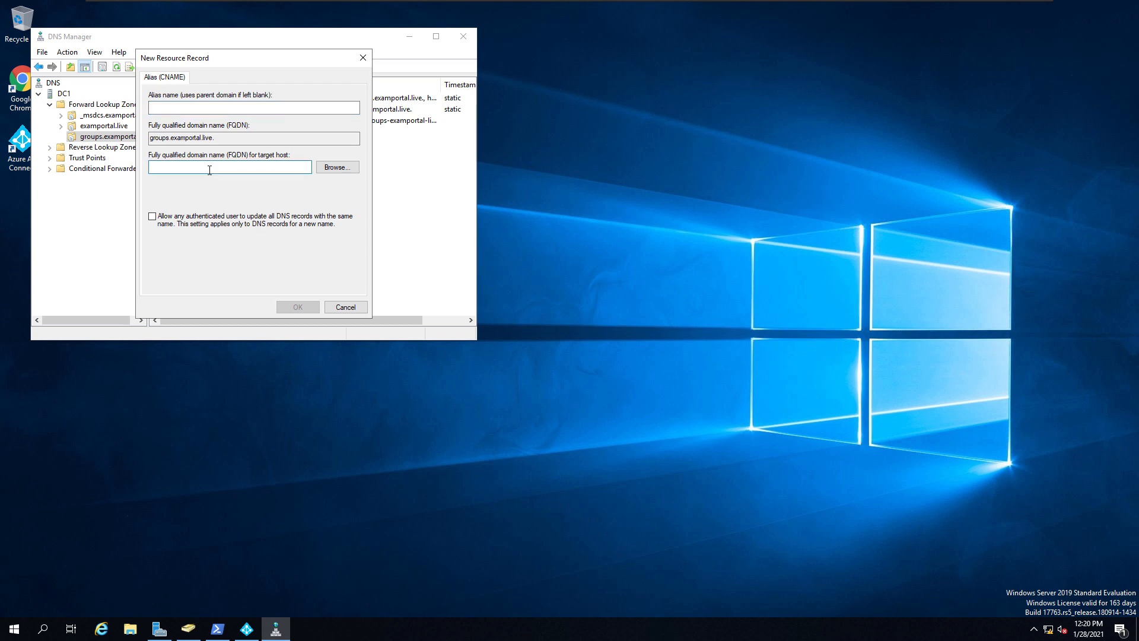
text(autodiscover.outlook.com)
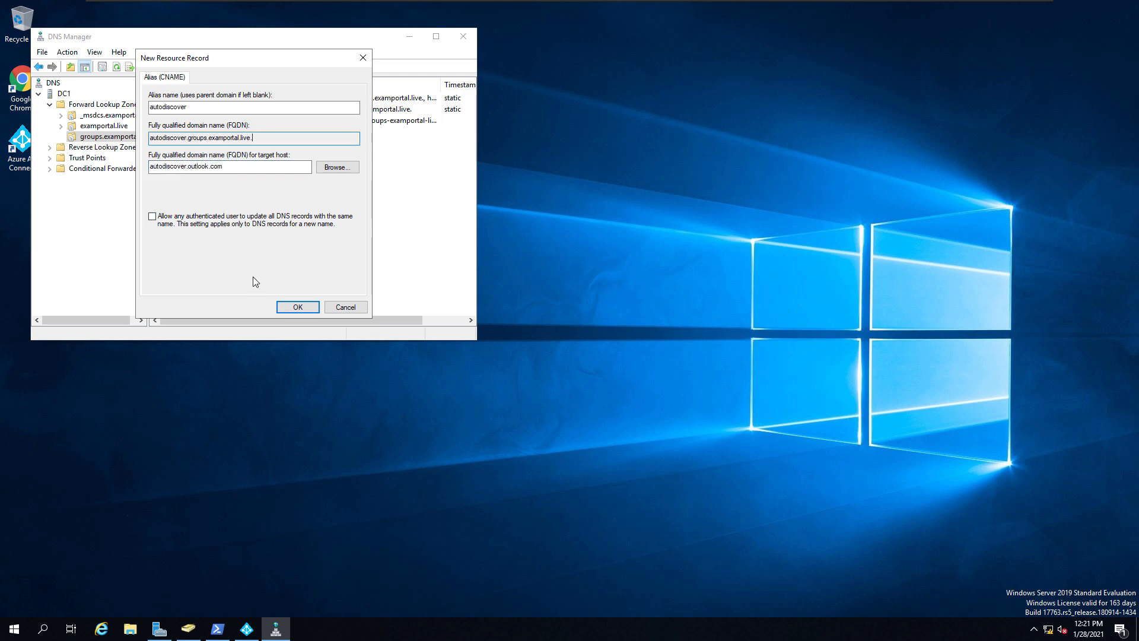
click(290, 307)
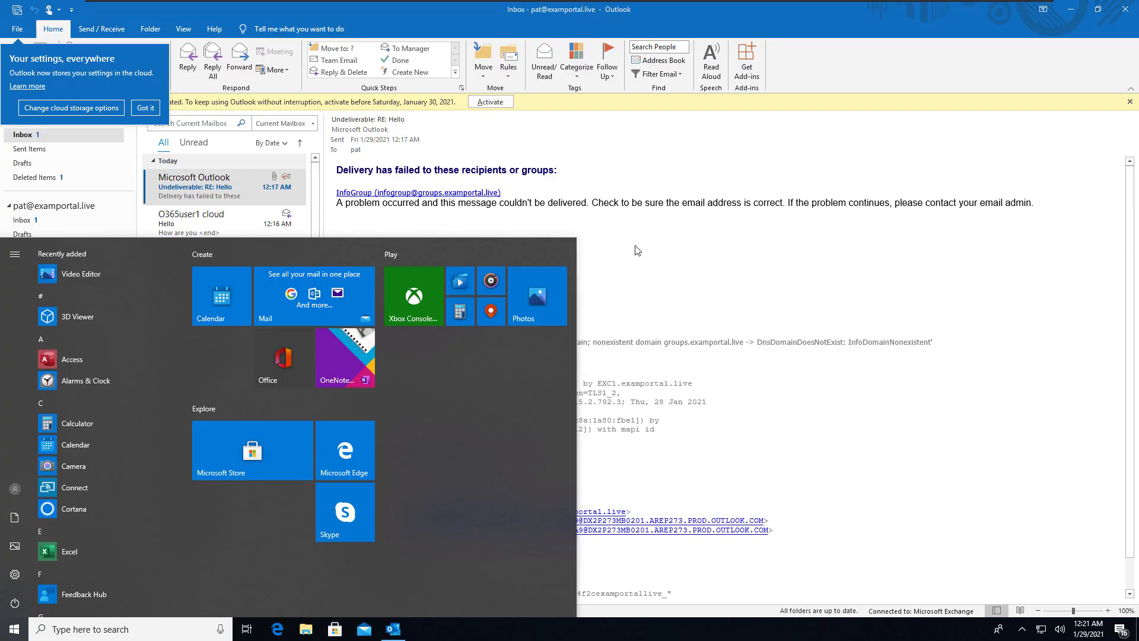
- Reply to the Hello message with 'Hello I am fine', addressed only to InfoGroup without the cloud user
click(653, 247)
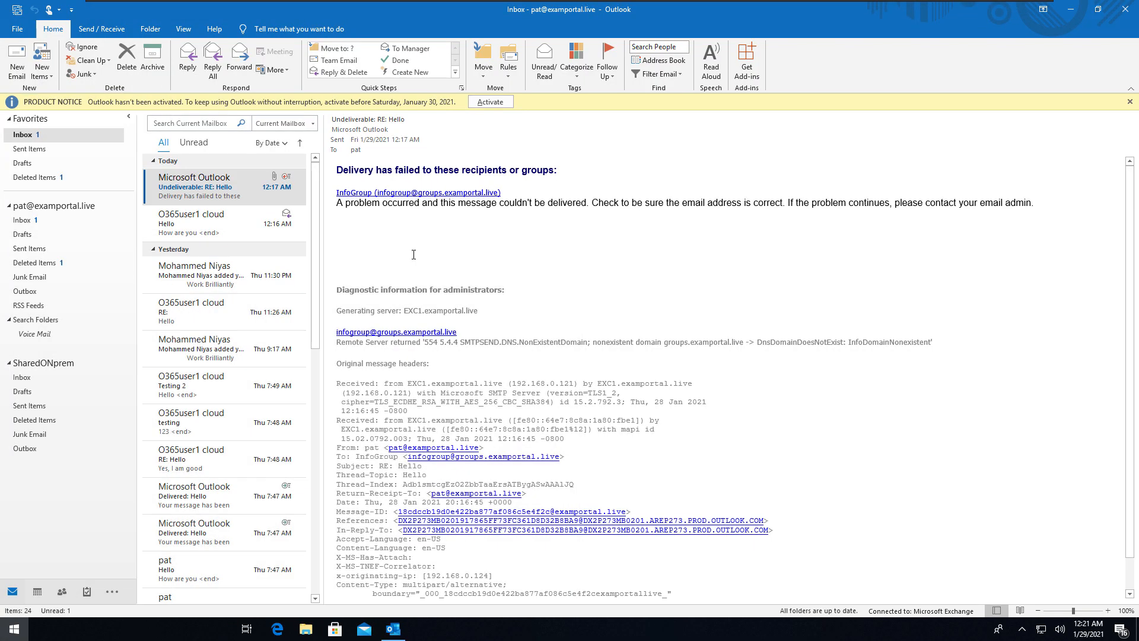
click(202, 224)
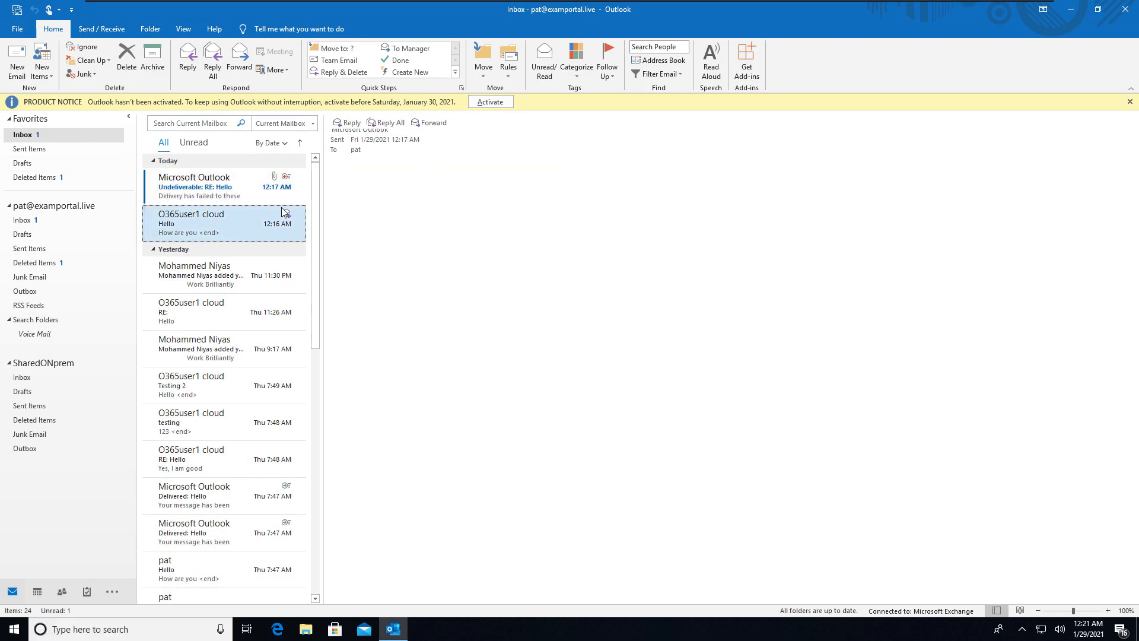
click(386, 122)
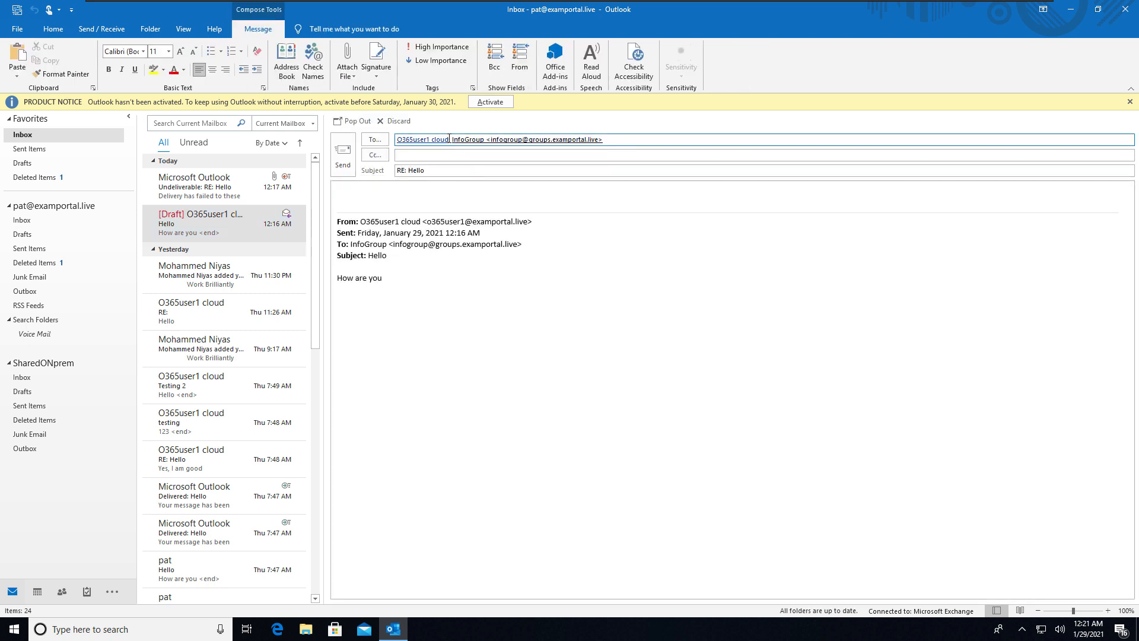
click(442, 140)
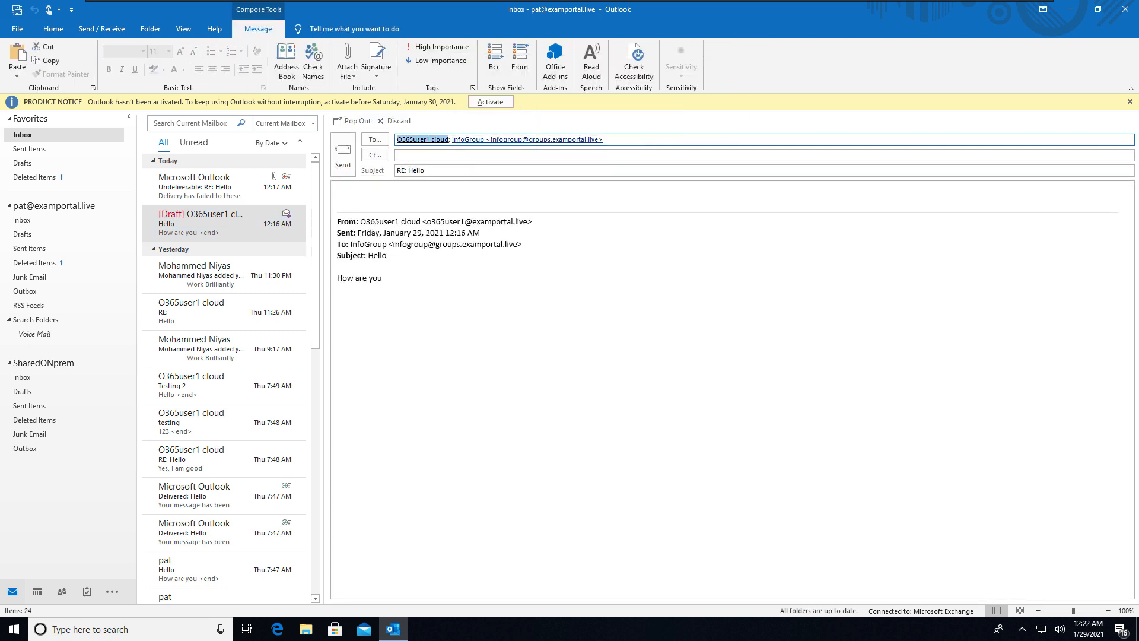
click(451, 139)
key(BackSpace)
key(BackSpace)
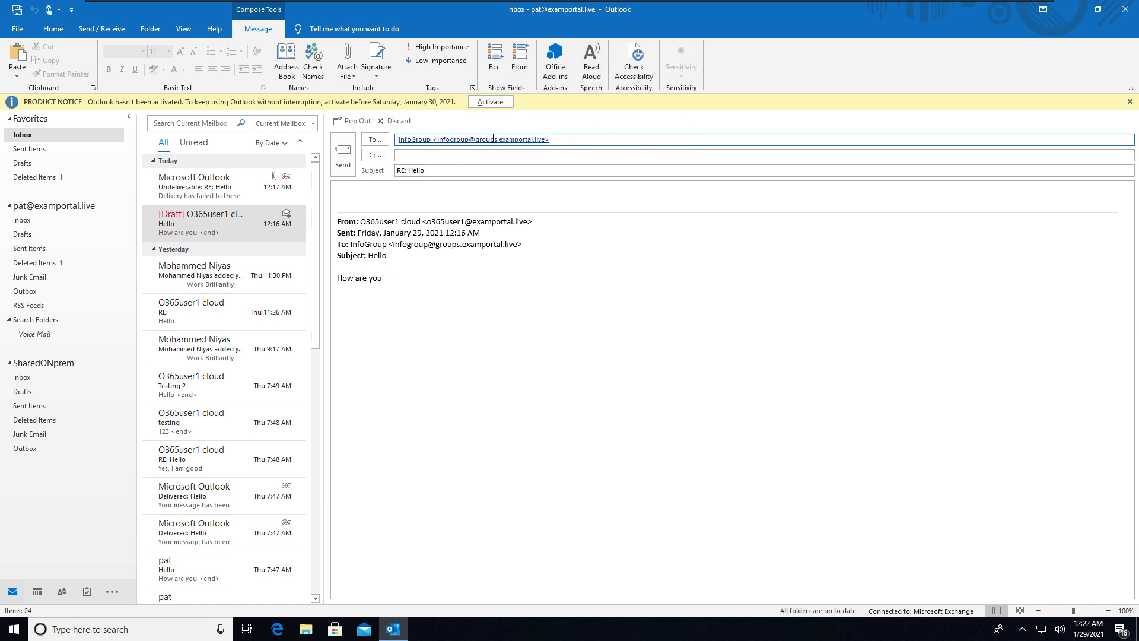
click(402, 195)
text(Hello I am fine)
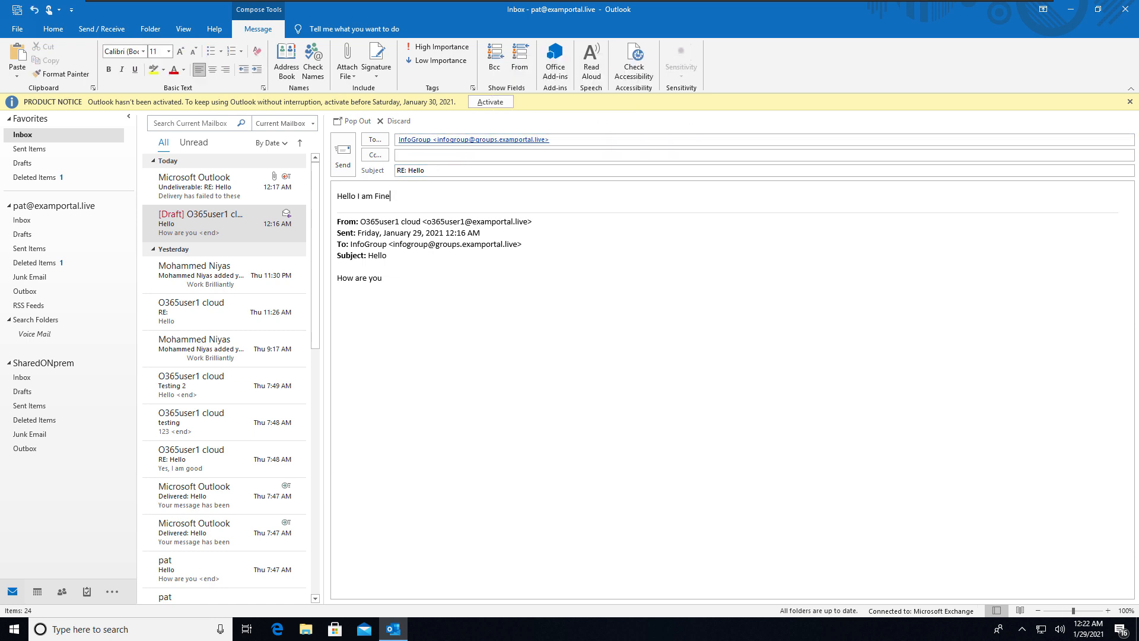
click(343, 158)
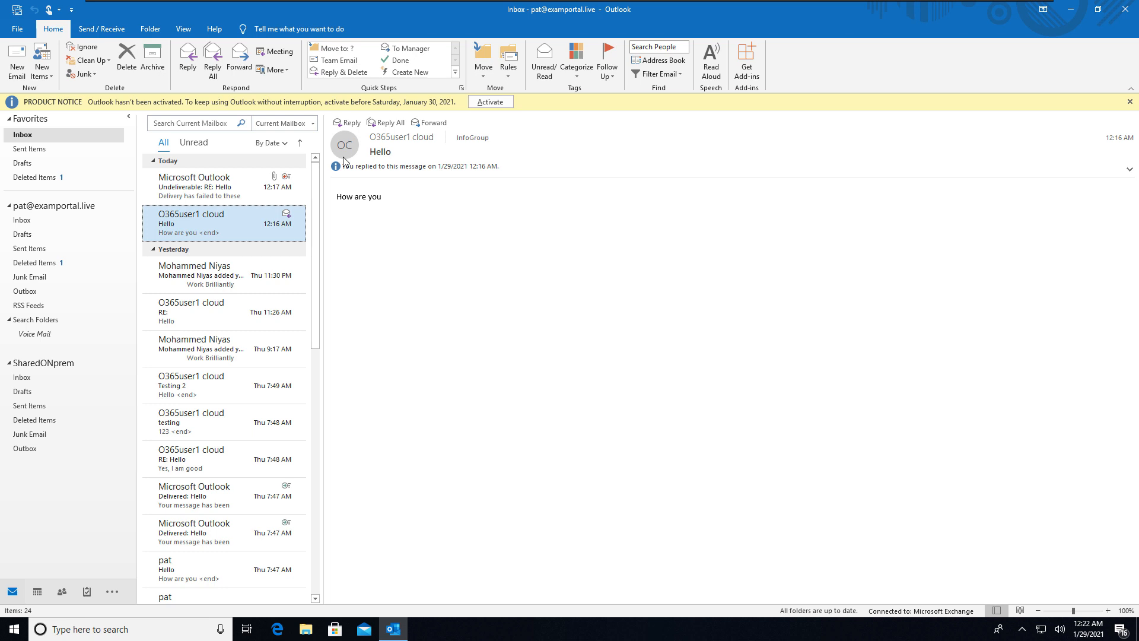
- Confirm the RE: Hello reply arrived in the cloud user's Outlook, then return to the on-premises machine
mouse_move(723, 3)
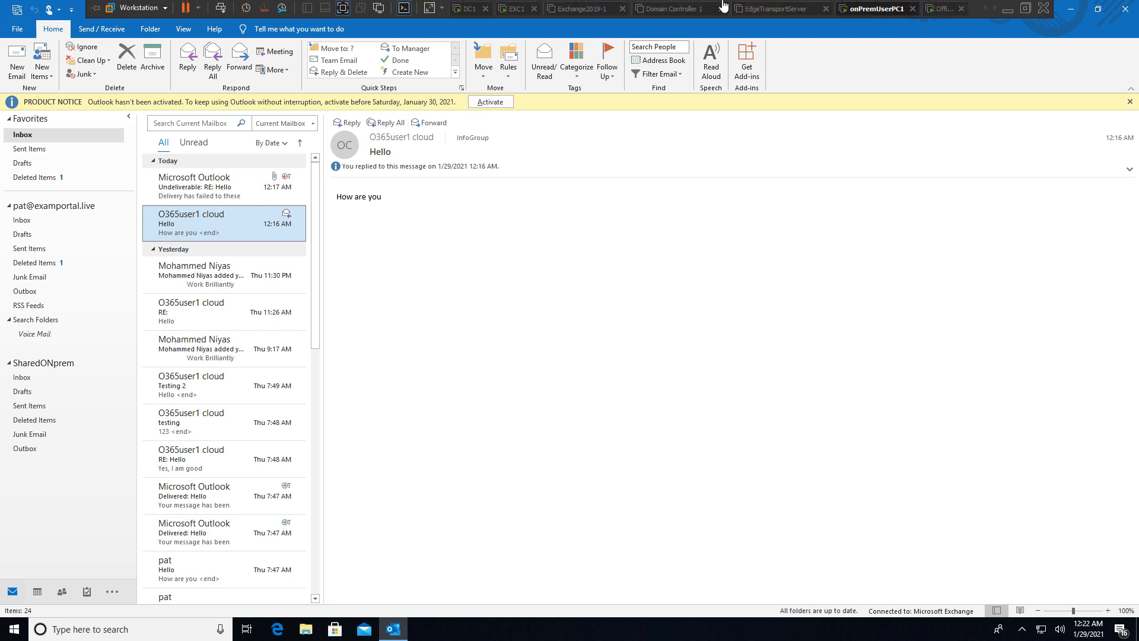
click(930, 9)
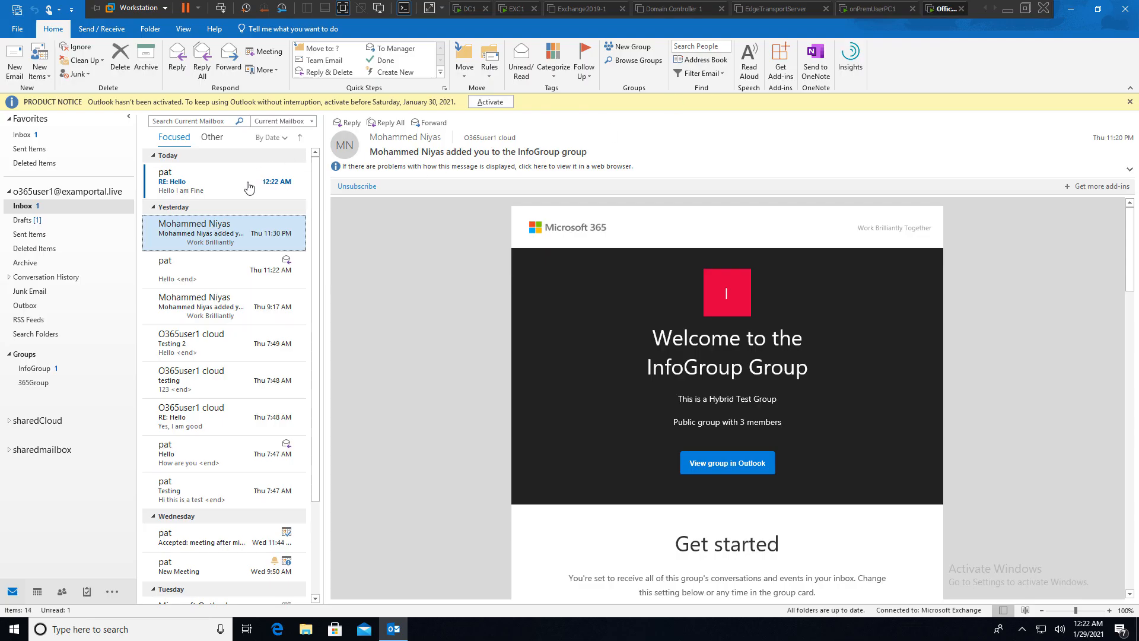
click(240, 189)
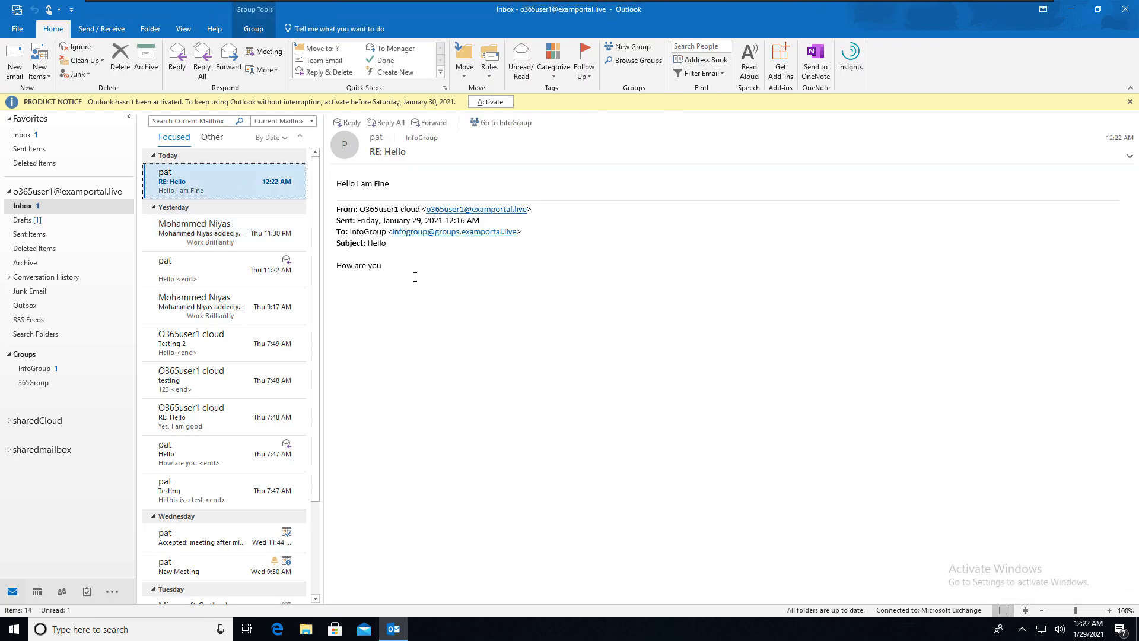
mouse_move(914, 2)
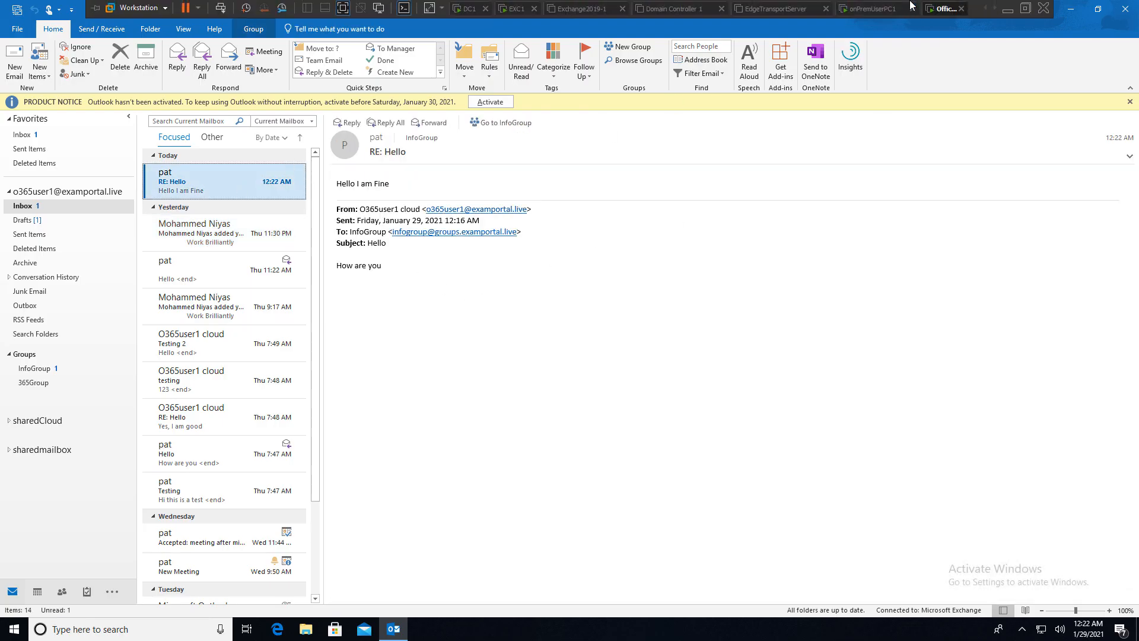
click(861, 10)
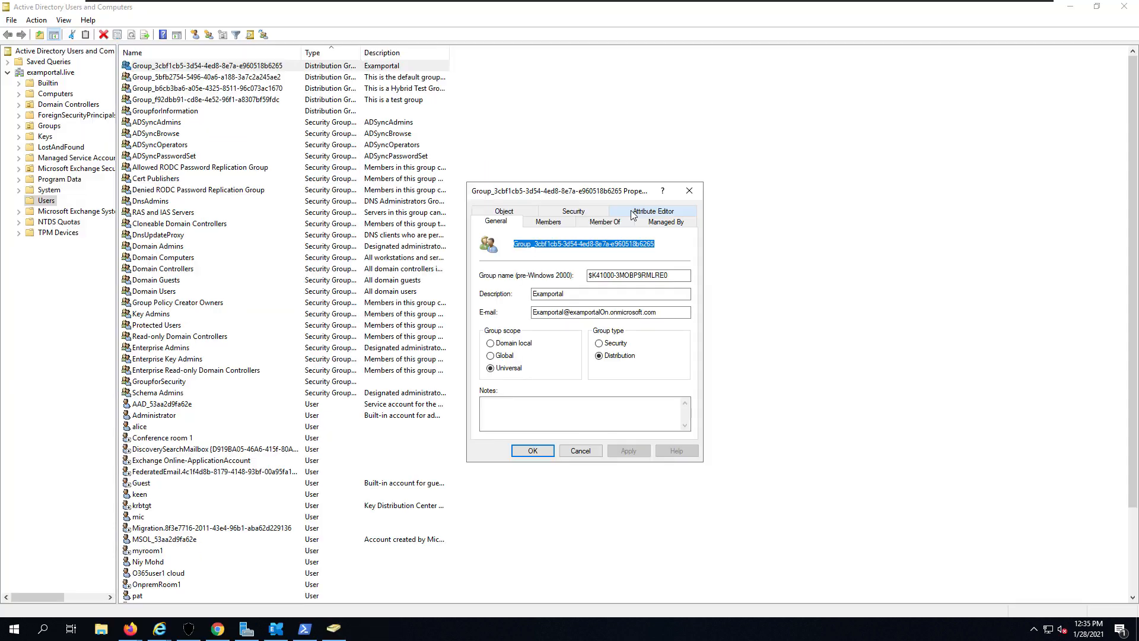
click(652, 220)
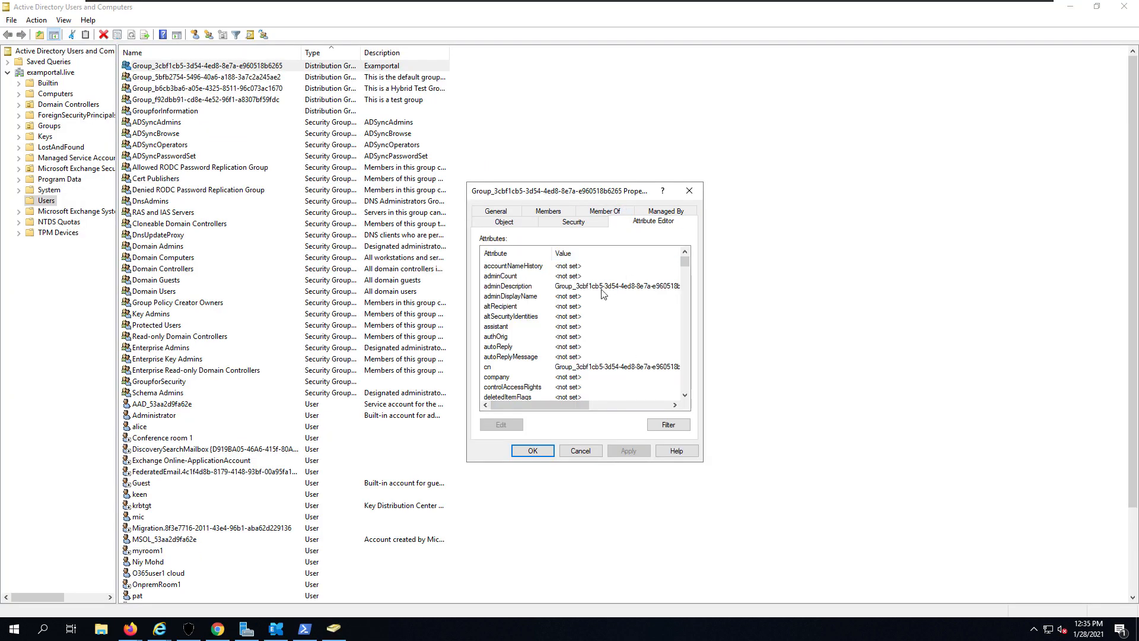
- Review the first synced group's Attribute Editor, then close its properties
click(603, 293)
scroll(601, 326, down, 10)
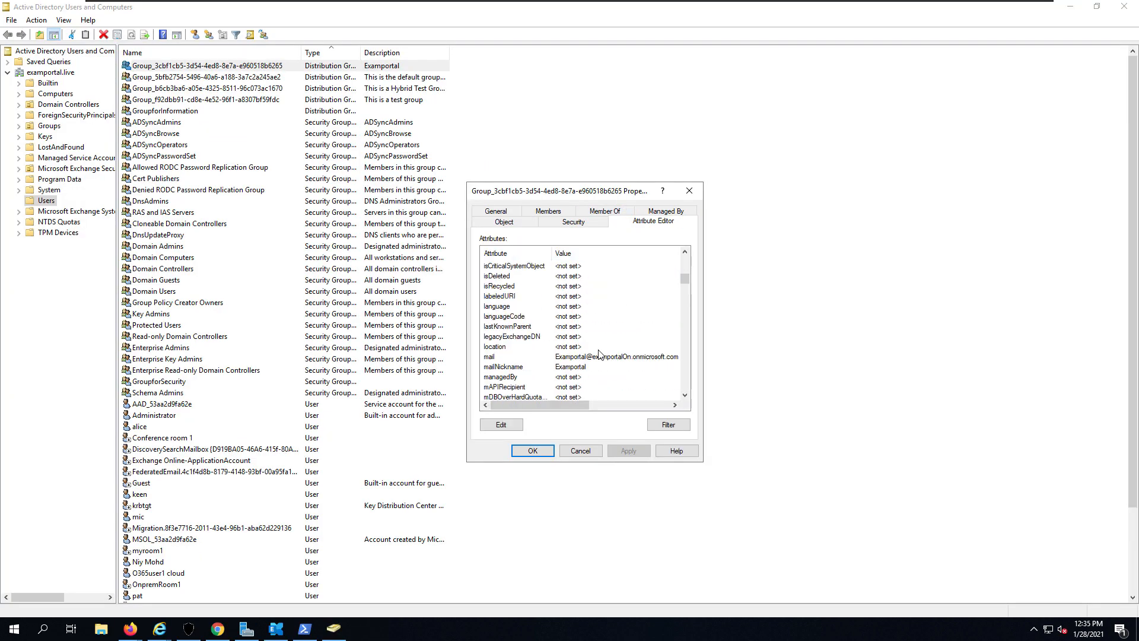
scroll(606, 363, down, 12)
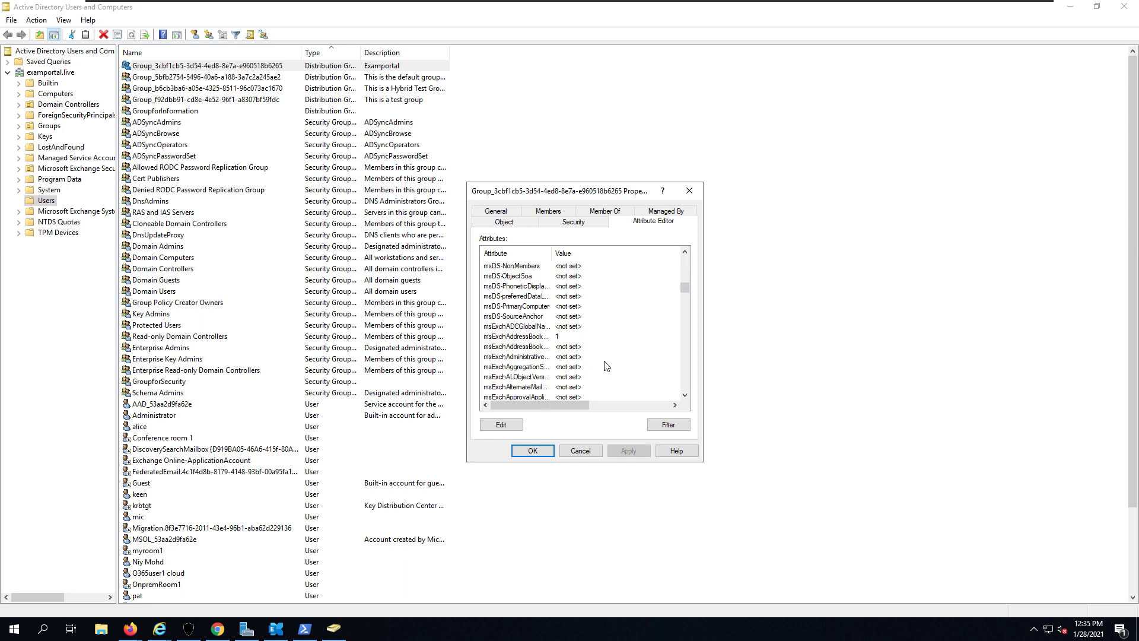
click(689, 191)
- Open 'This is a test group' properties and copy its groups.examportal.live e-mail address
click(418, 100)
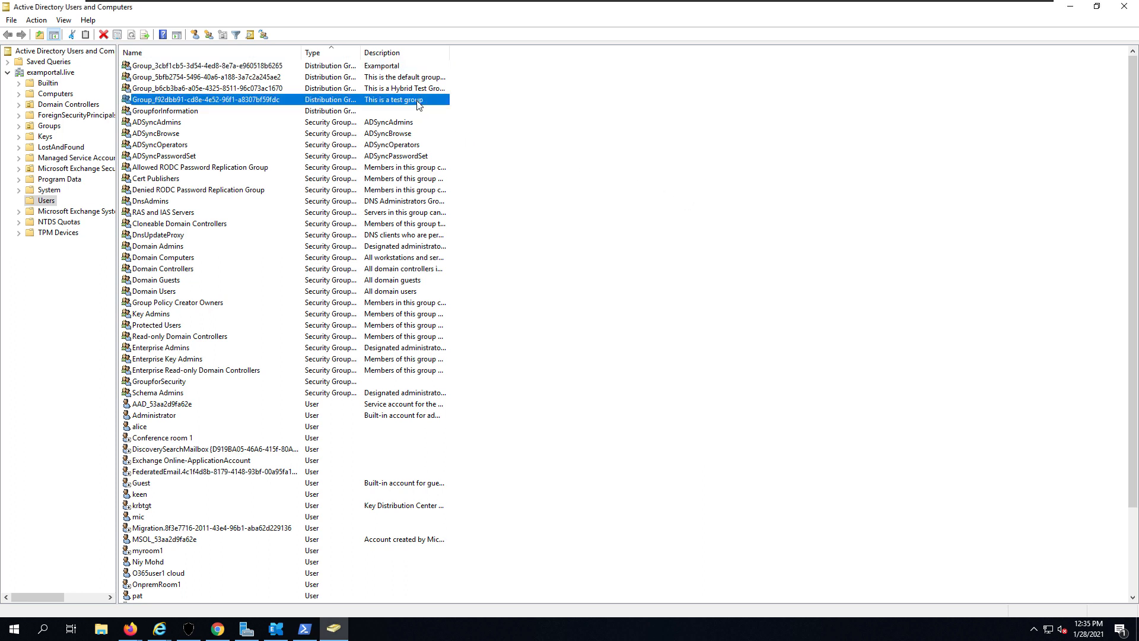
double_click(418, 101)
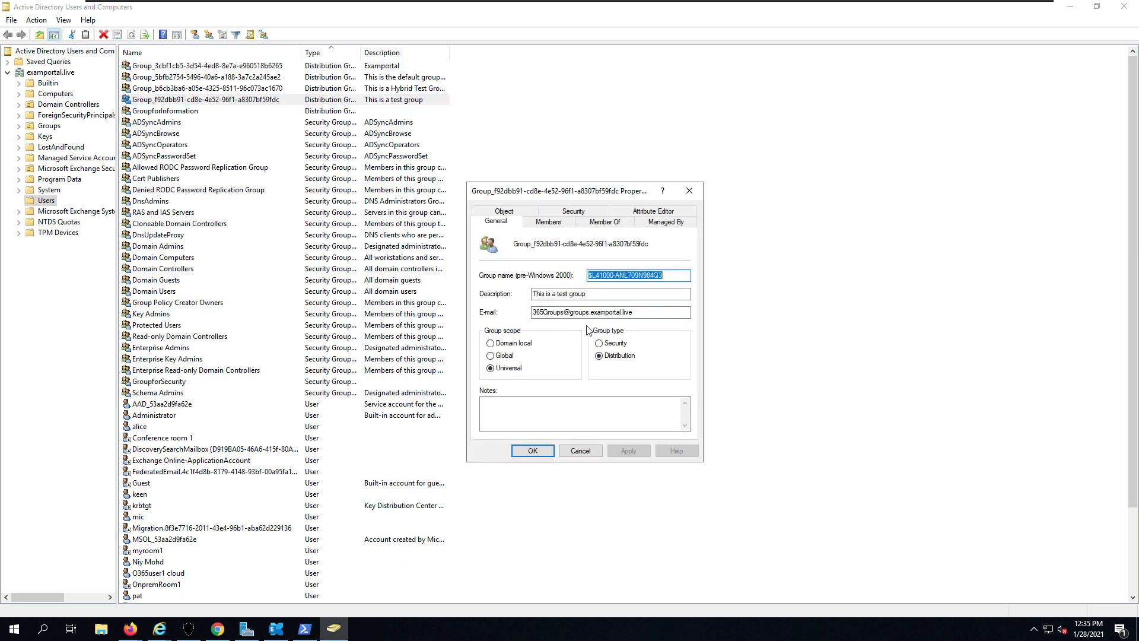
drag(632, 313, 537, 313)
right_click(546, 315)
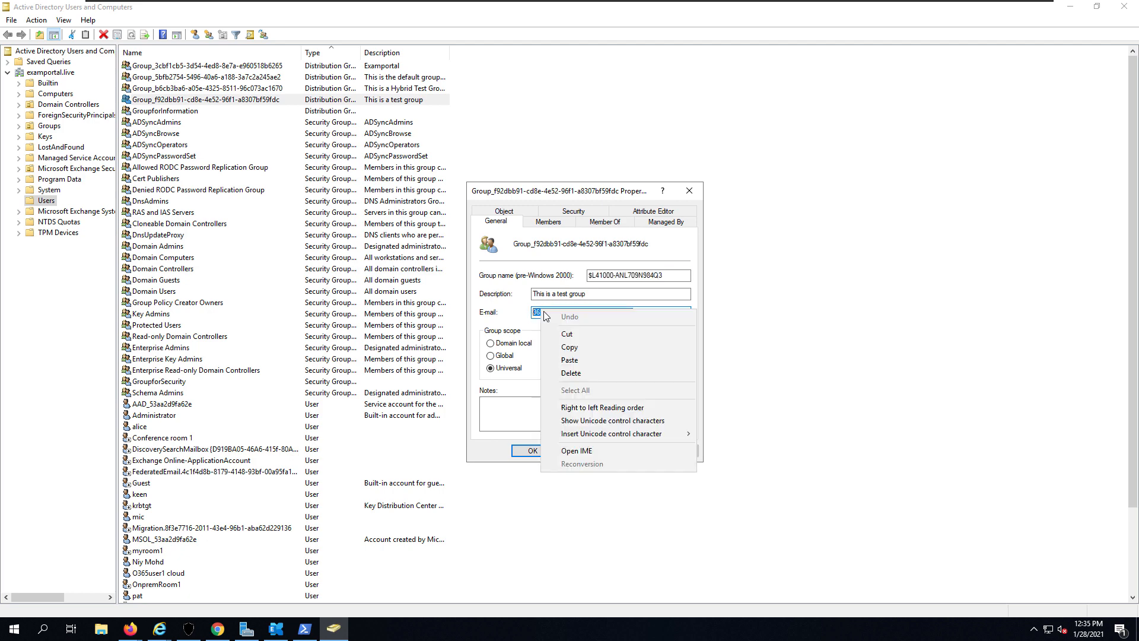
click(571, 348)
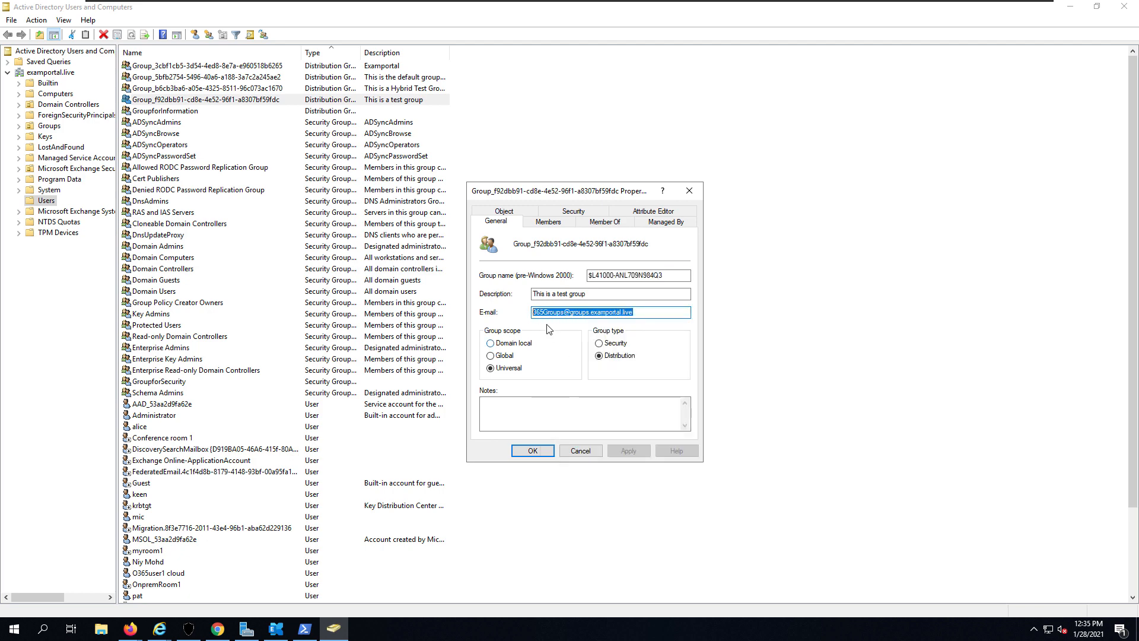
click(305, 629)
- Run Update-Recipient -Identity with the pasted test group e-mail address
text(up)
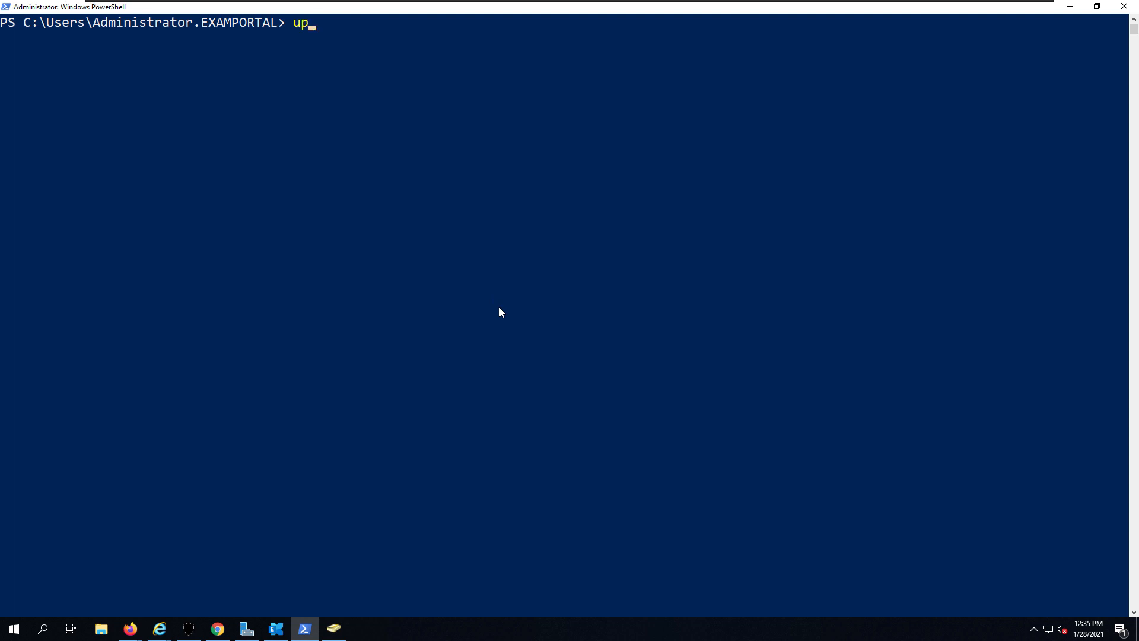
text(date-r)
key(Tab)
text(-ide)
key(Tab)
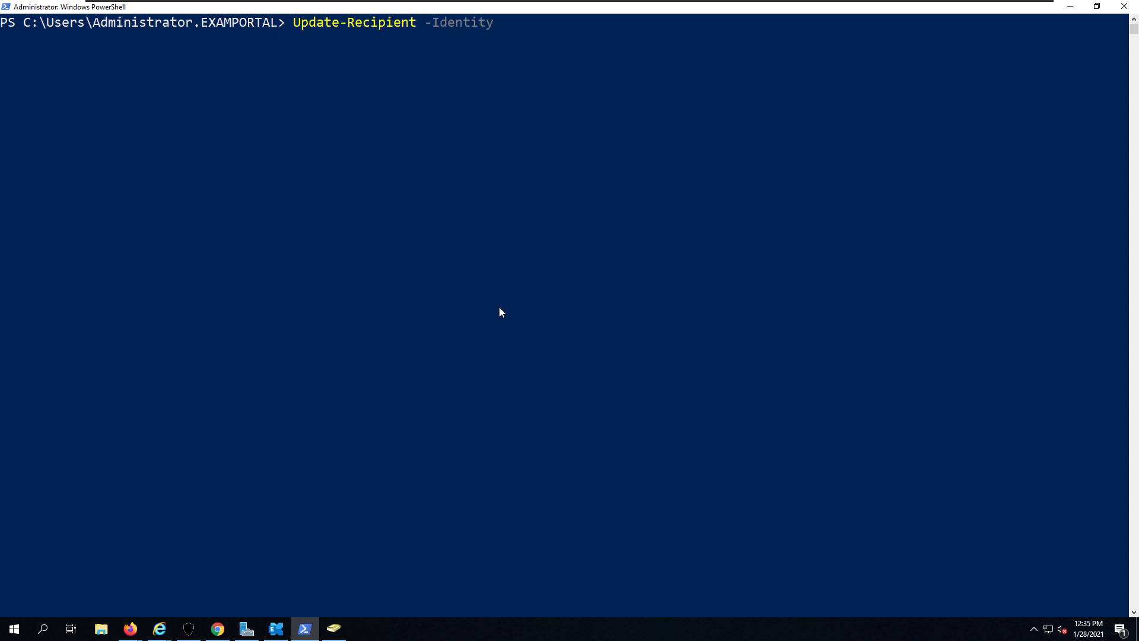
key(ctrl+v)
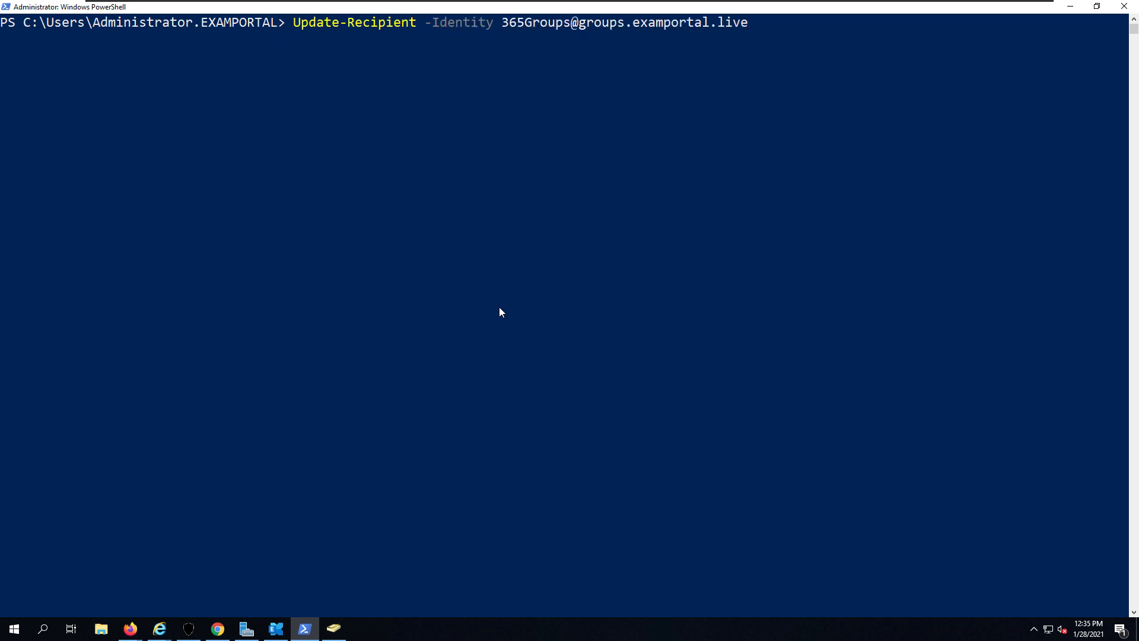
key(Return)
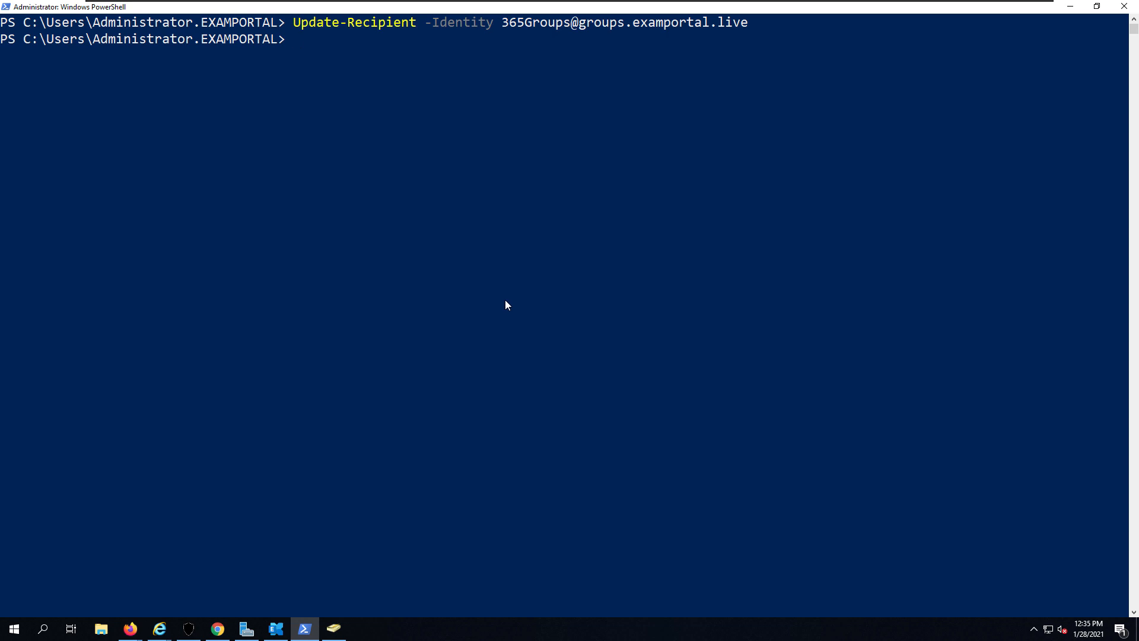
- Clear the PowerShell screen with cls
key(Up)
key(Escape)
text(cls)
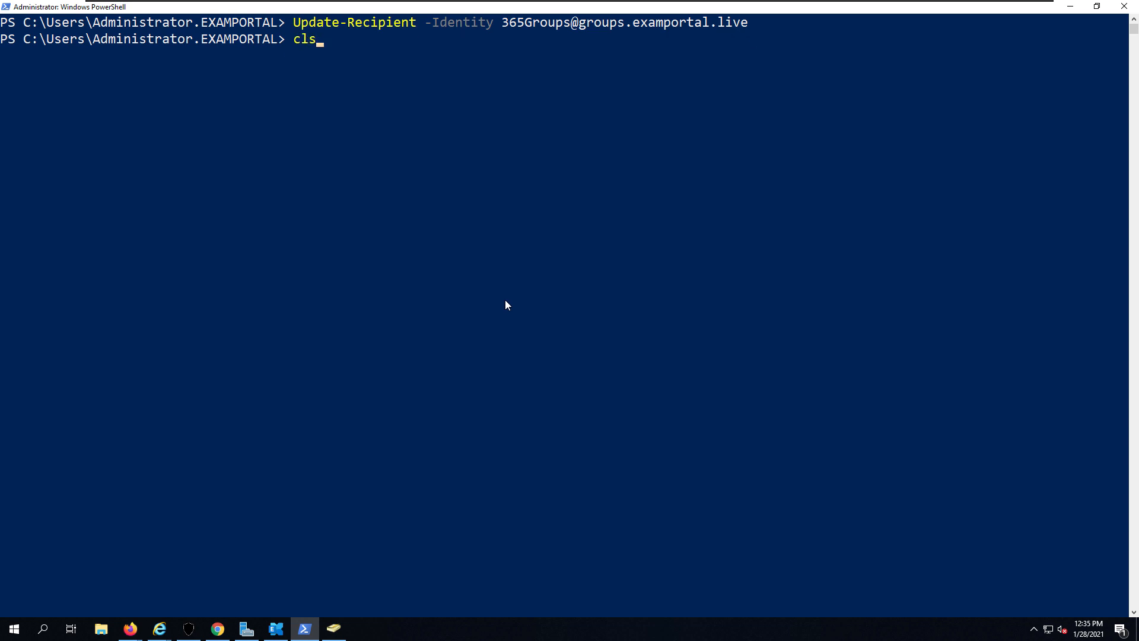